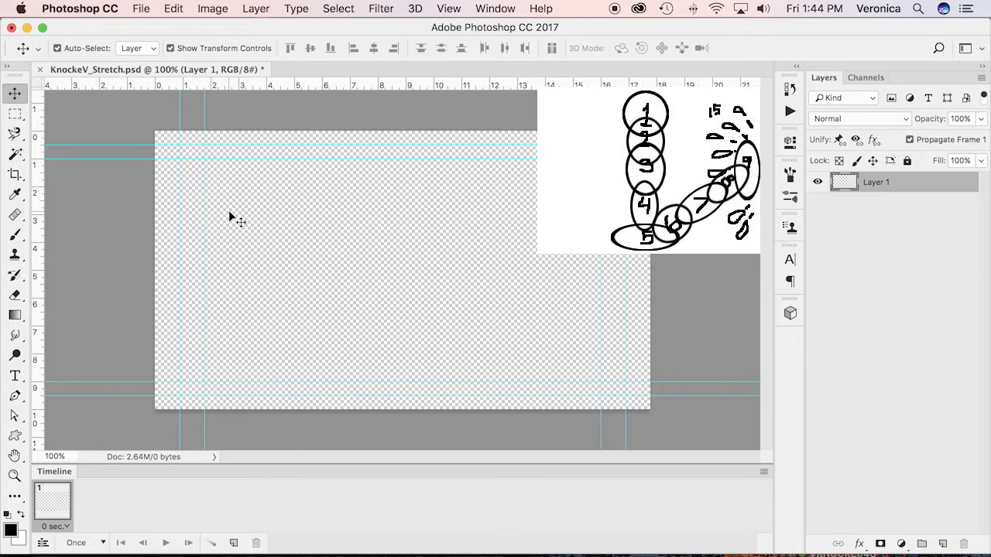
Rename the layer Layer 1 as Bounce 1.
left_click(891, 276)
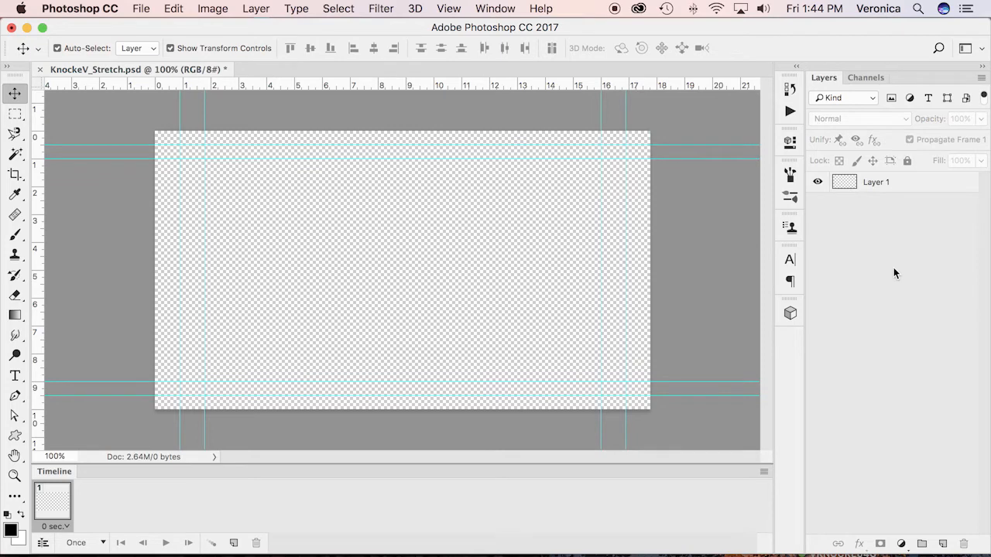
double_click(873, 184)
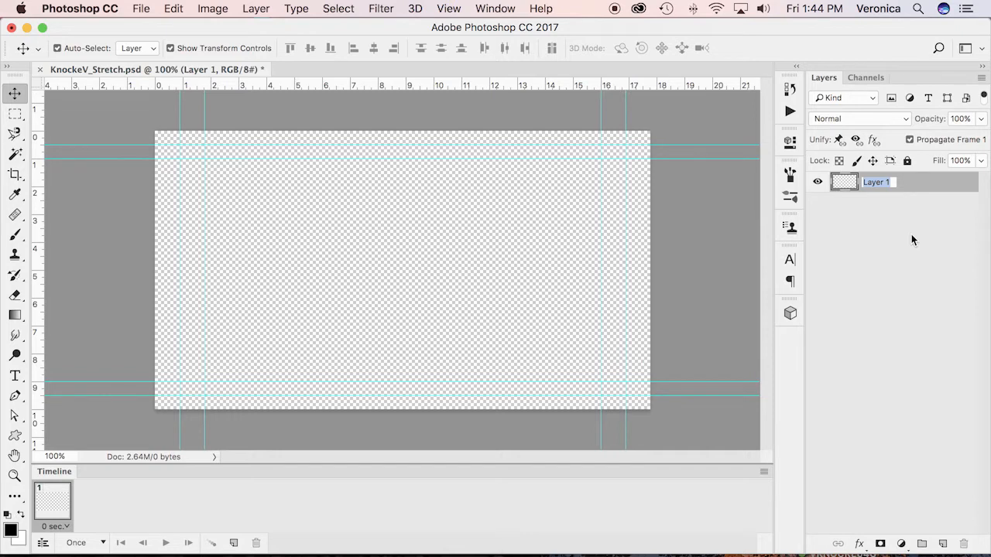
type("Bounce 1")
key("Return")
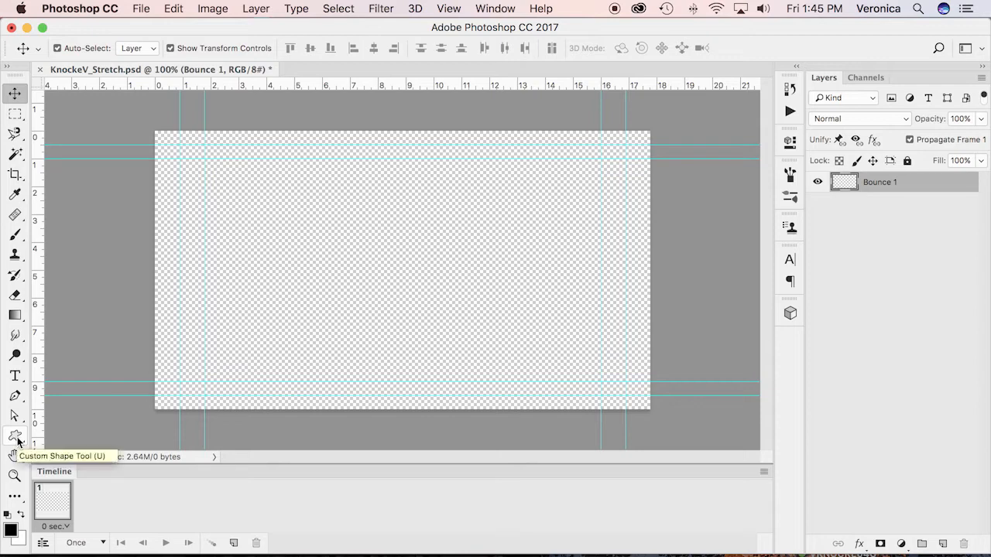
Draw a circle about 259 px in diameter with the Ellipse tool, just below the topmost guide near the canvas's horizontal middle.
left_click_drag(17, 440, 110, 444)
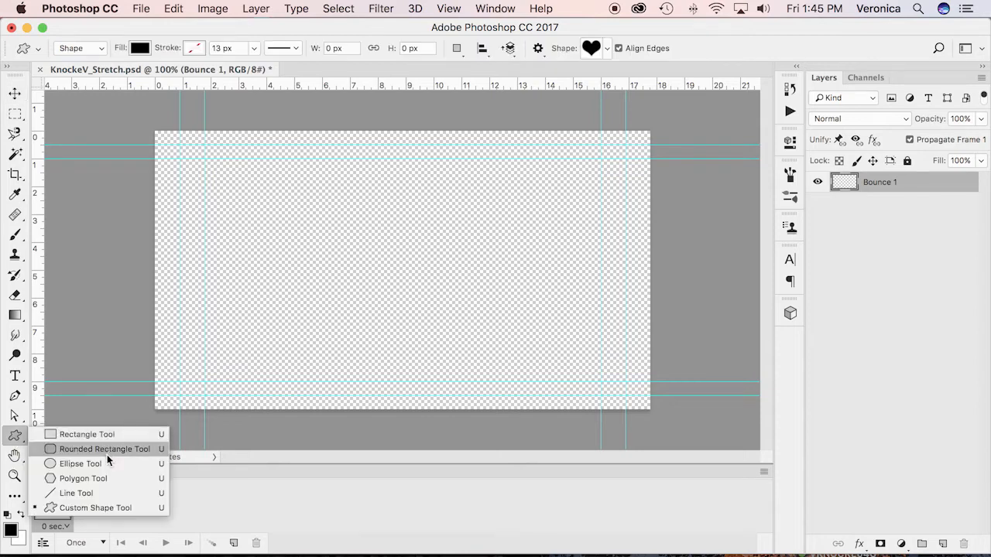
left_click(104, 462)
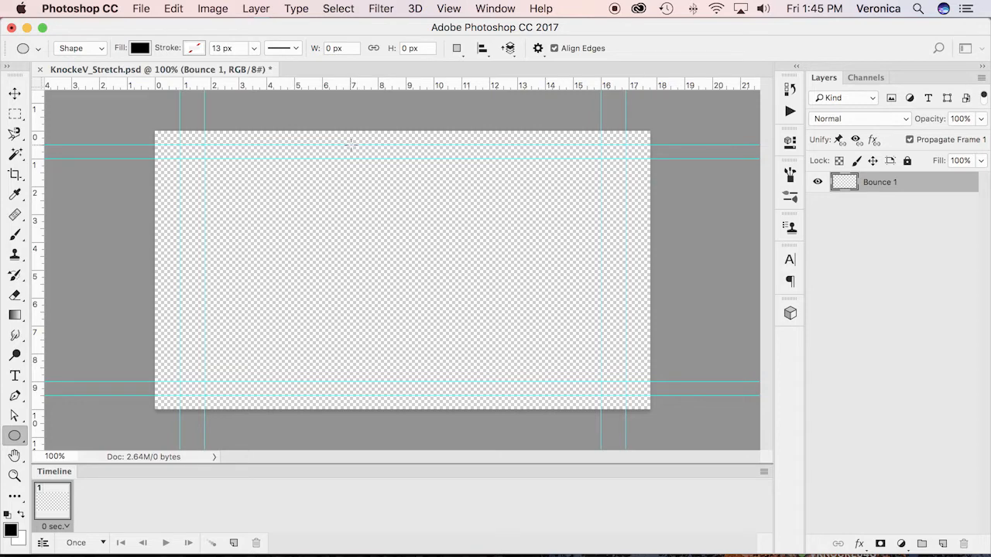
left_click_drag(350, 144, 488, 244)
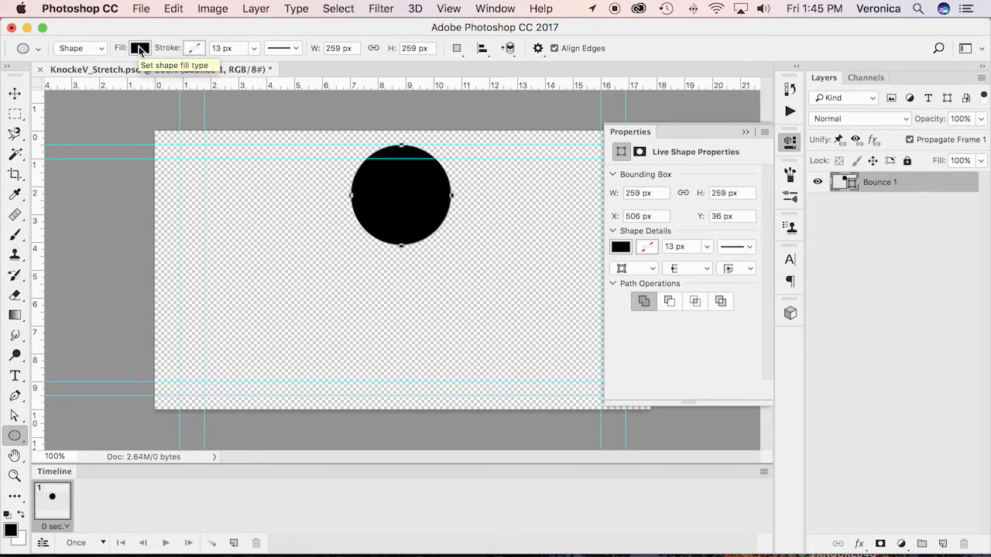
Set the circle's fill to solid red and save the document.
left_click(139, 46)
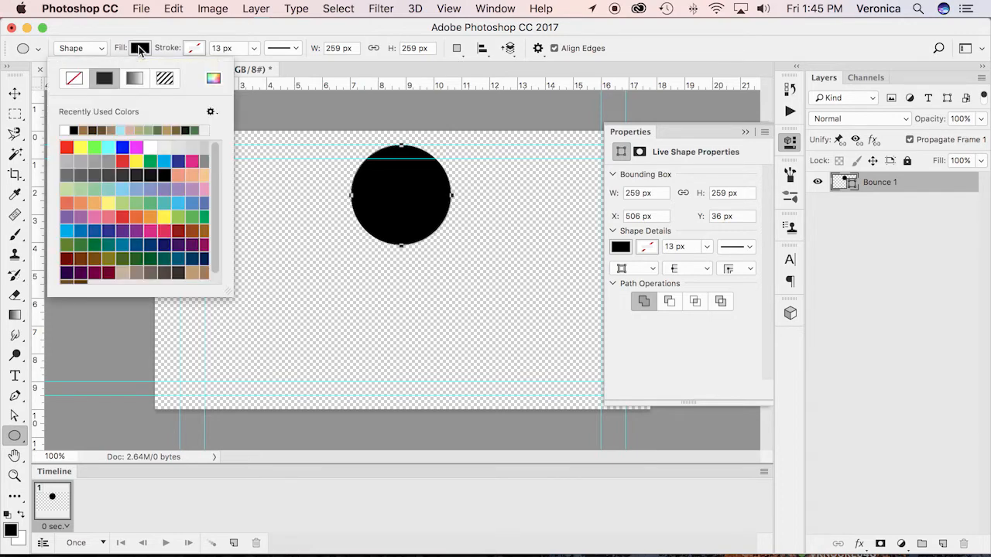
left_click(69, 145)
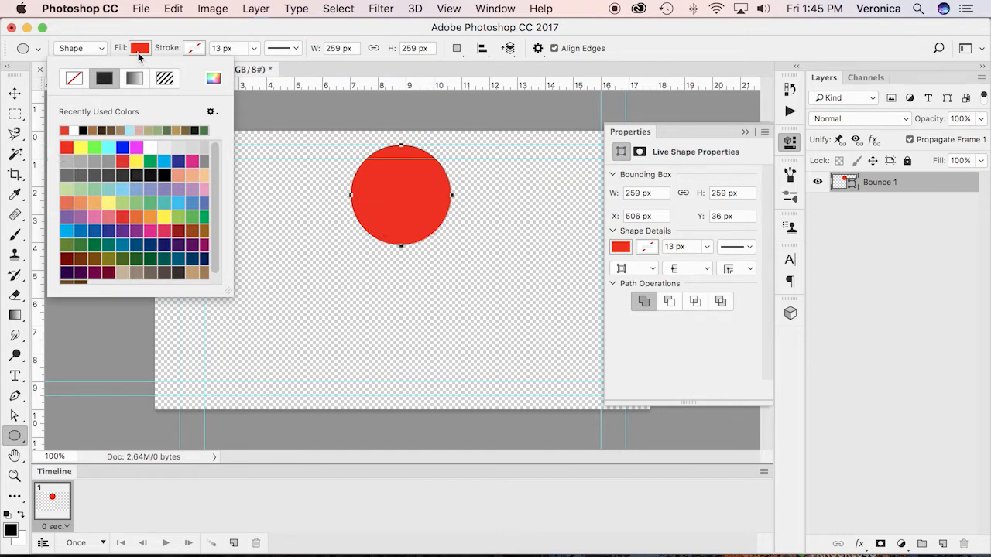
left_click(212, 31)
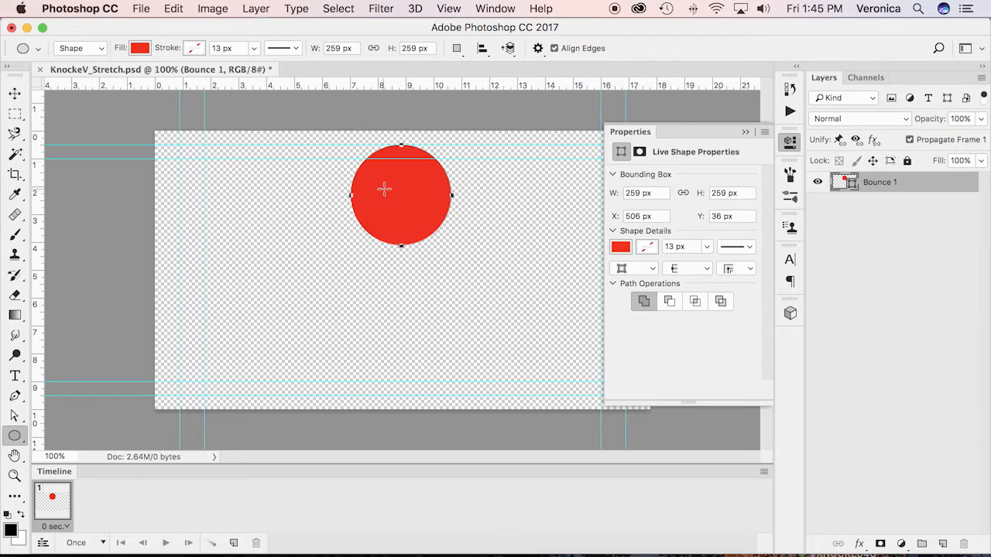
key("super+s")
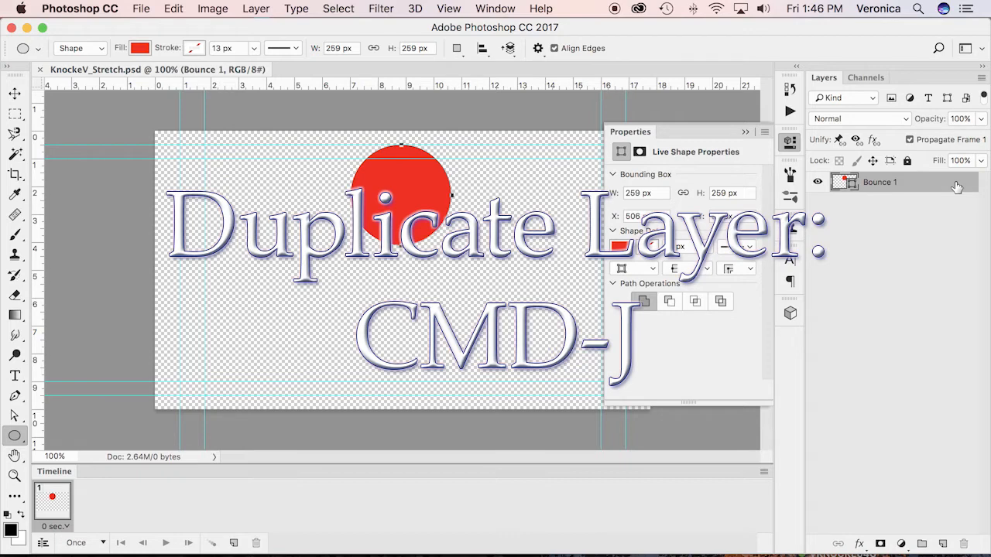
Duplicate the Bounce 1 layer and name the copy Bounce 5.
key("super+j")
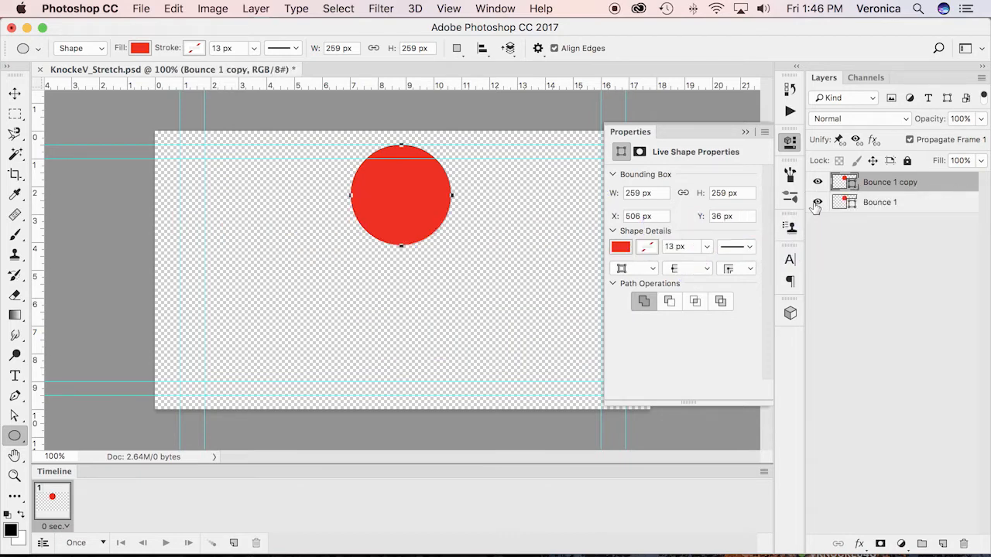
double_click(882, 184)
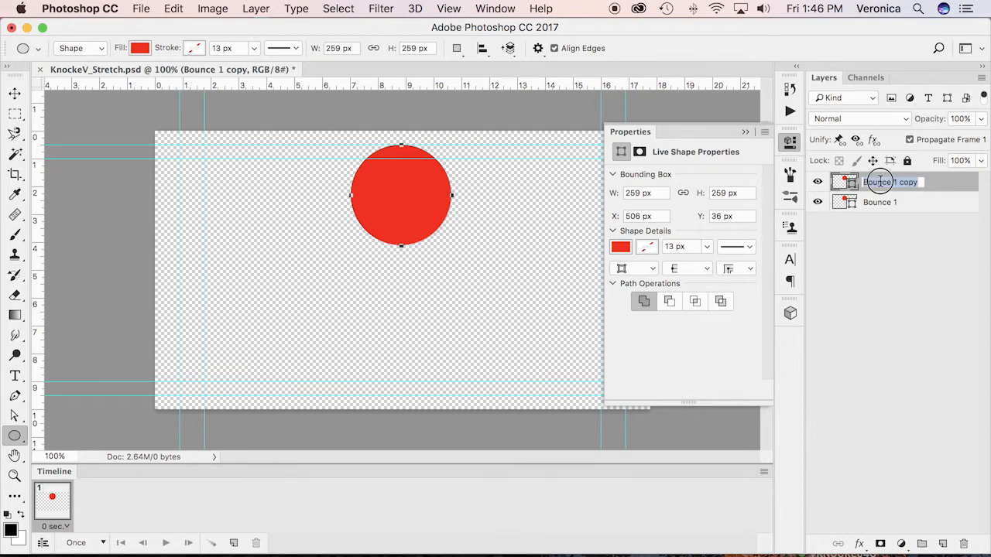
left_click(895, 182)
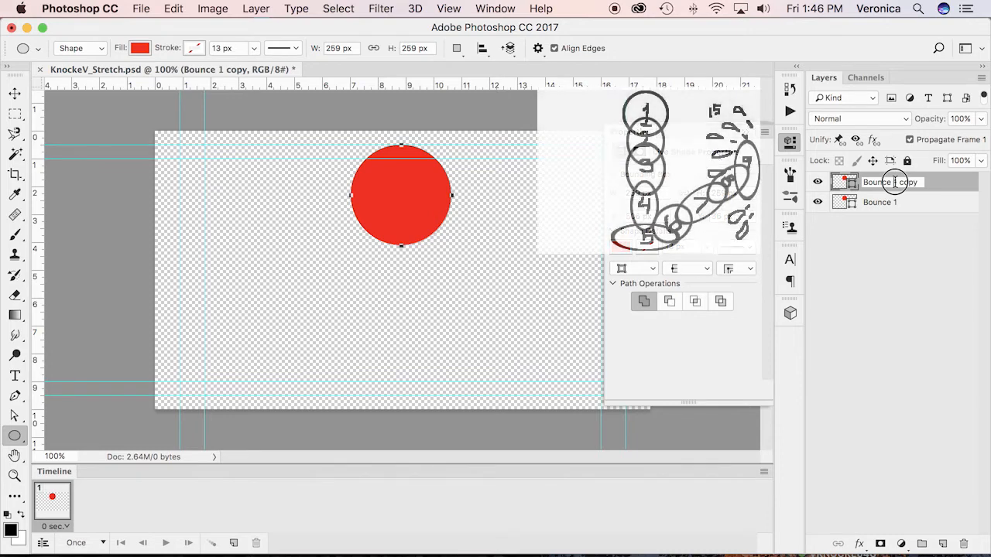
left_click_drag(895, 182, 919, 182)
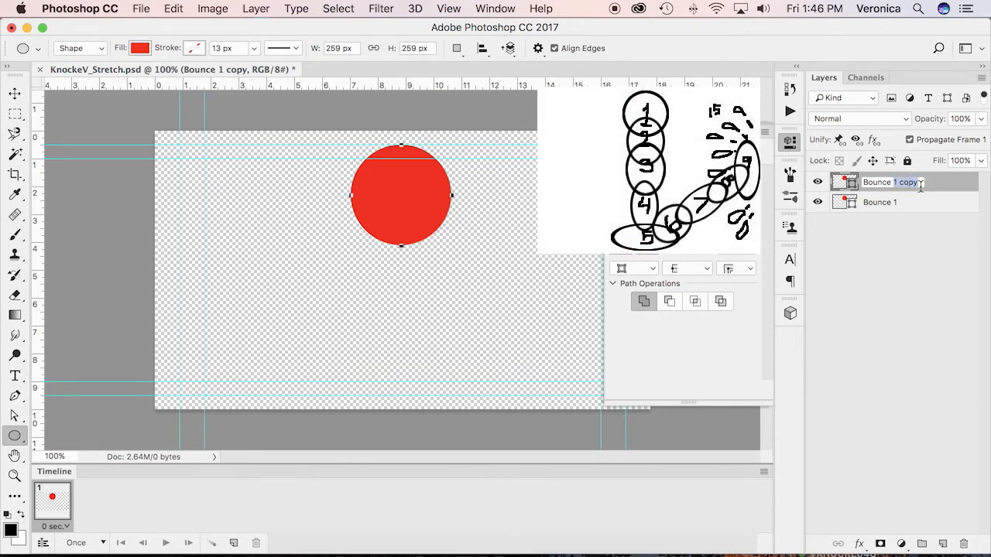
type("5")
left_click(904, 222)
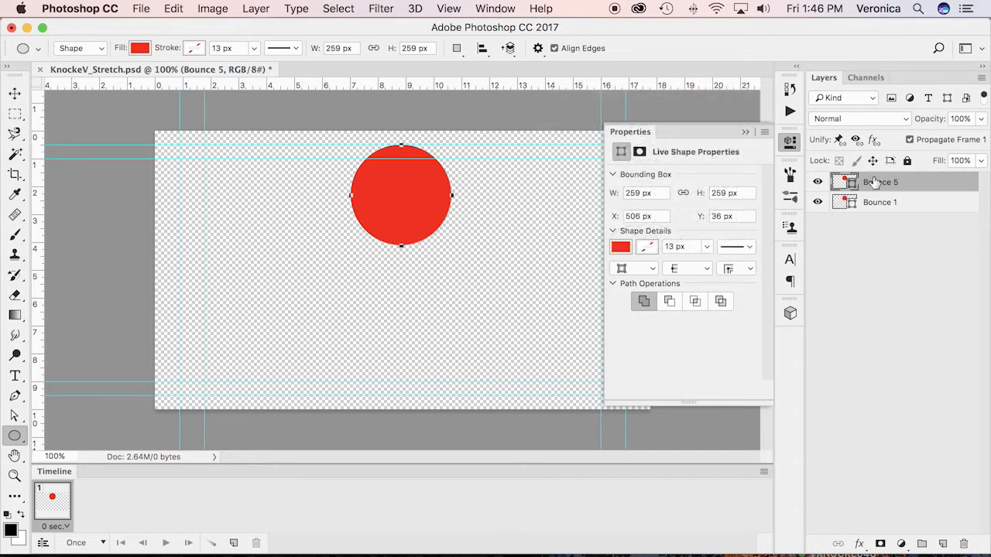
Move the Bounce 5 circle straight down onto the lowest guide, with transform controls shown.
left_click(16, 94)
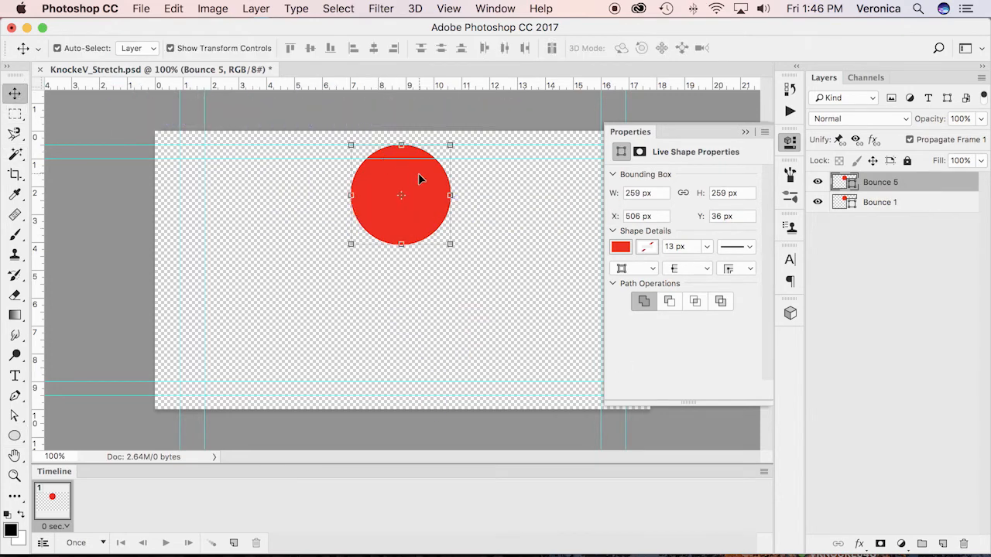
left_click_drag(418, 174, 428, 323)
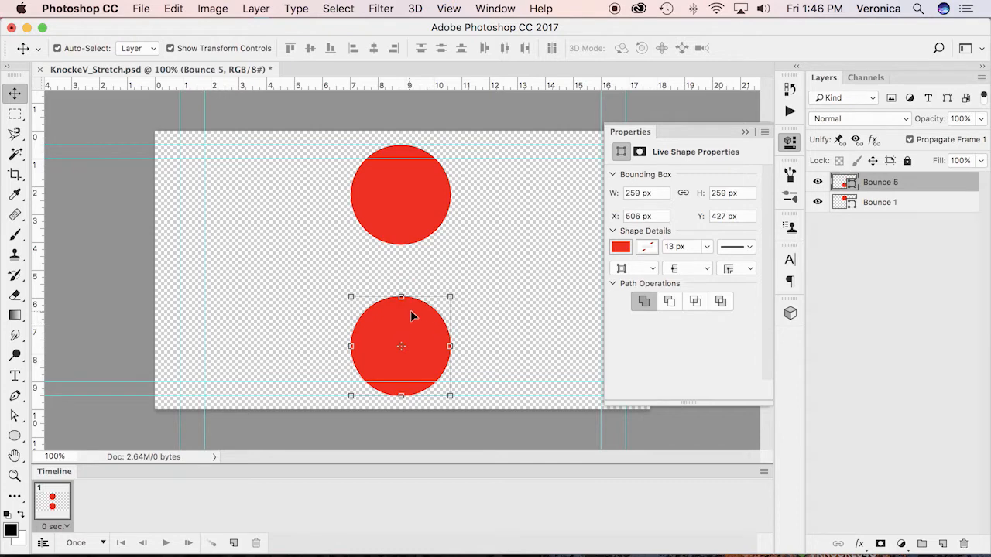
left_click(170, 49)
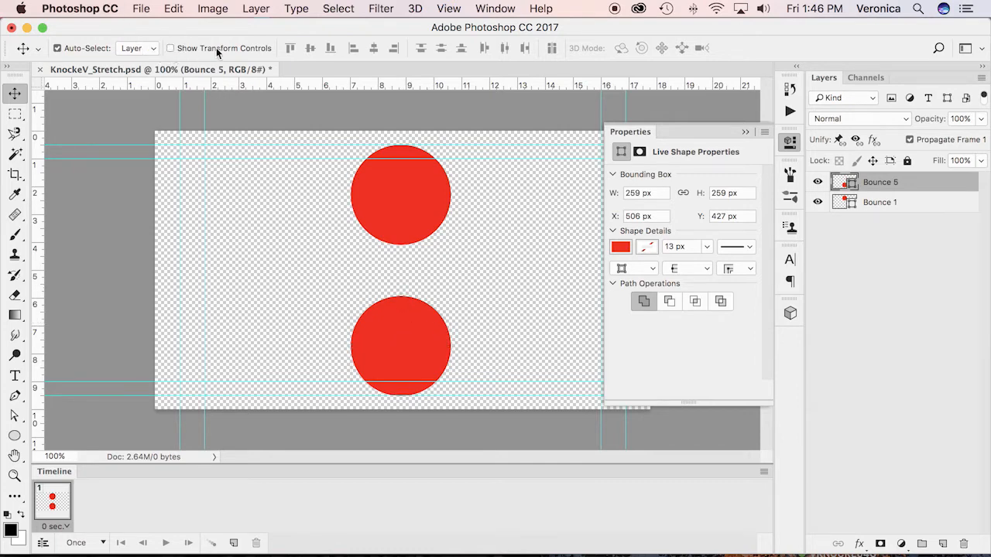
left_click(171, 48)
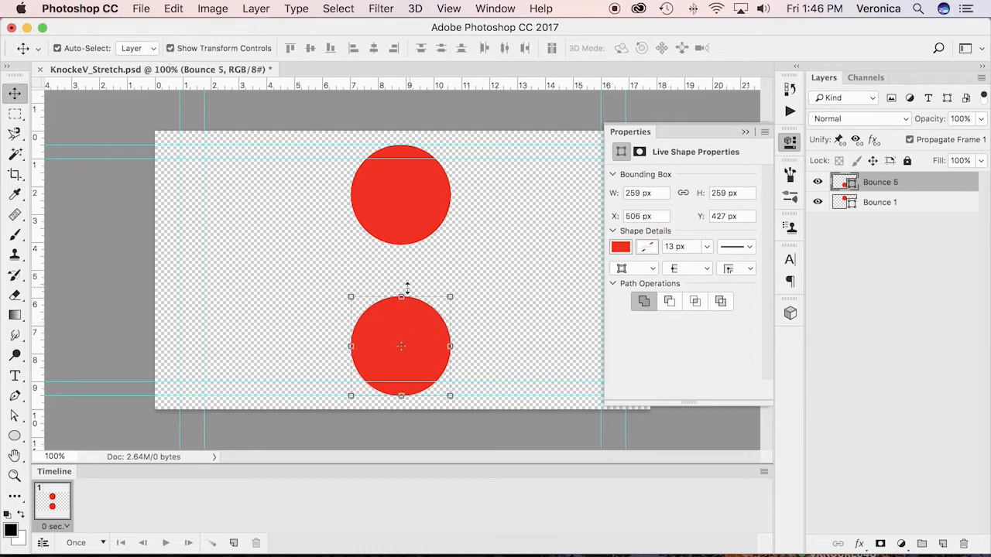
Squash the Bounce 5 circle into a flat ellipse about 362 px wide and 93 px high, resting on the lowest guide.
left_click_drag(401, 297, 402, 357)
left_click_drag(353, 377, 323, 377)
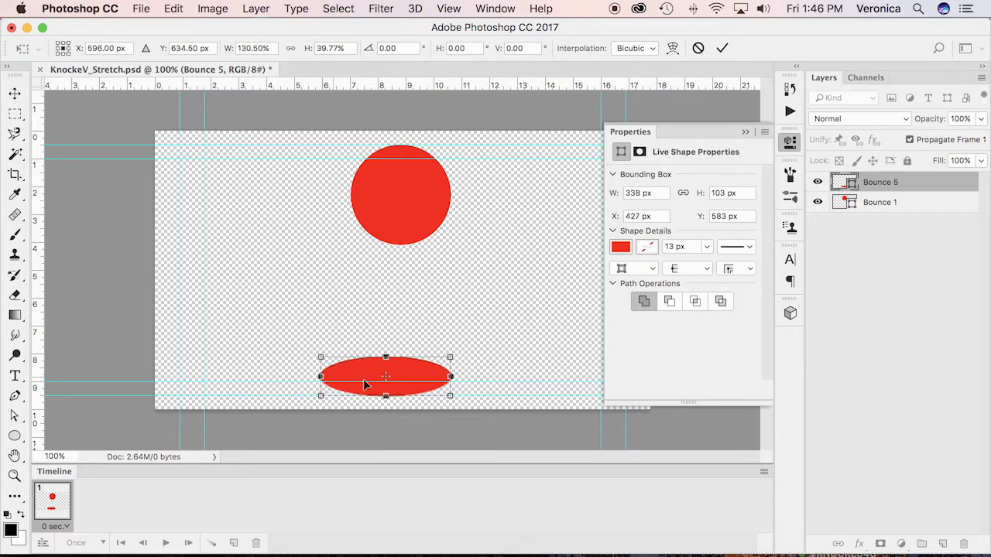
left_click_drag(454, 377, 473, 377)
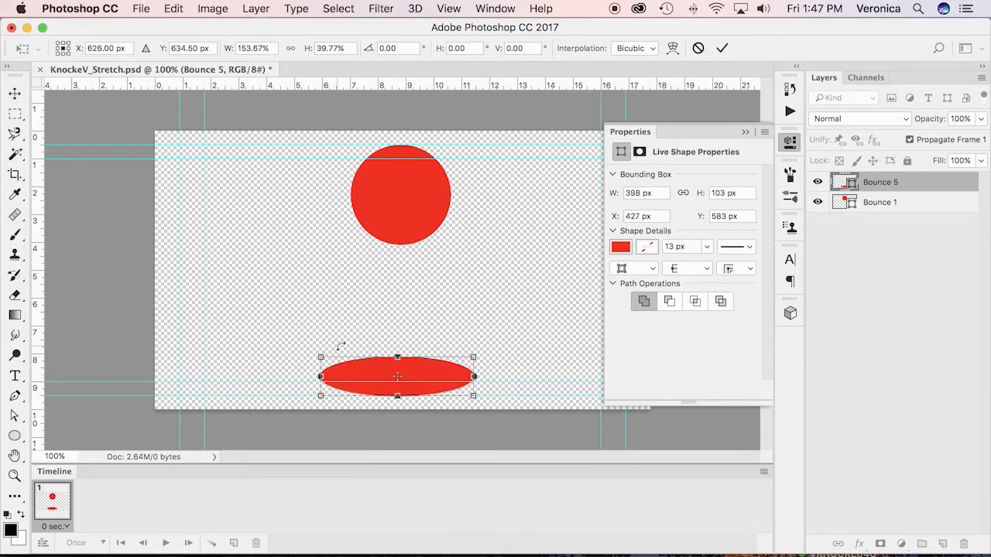
left_click_drag(398, 357, 397, 362)
left_click_drag(321, 379, 334, 379)
left_click_drag(423, 375, 426, 376)
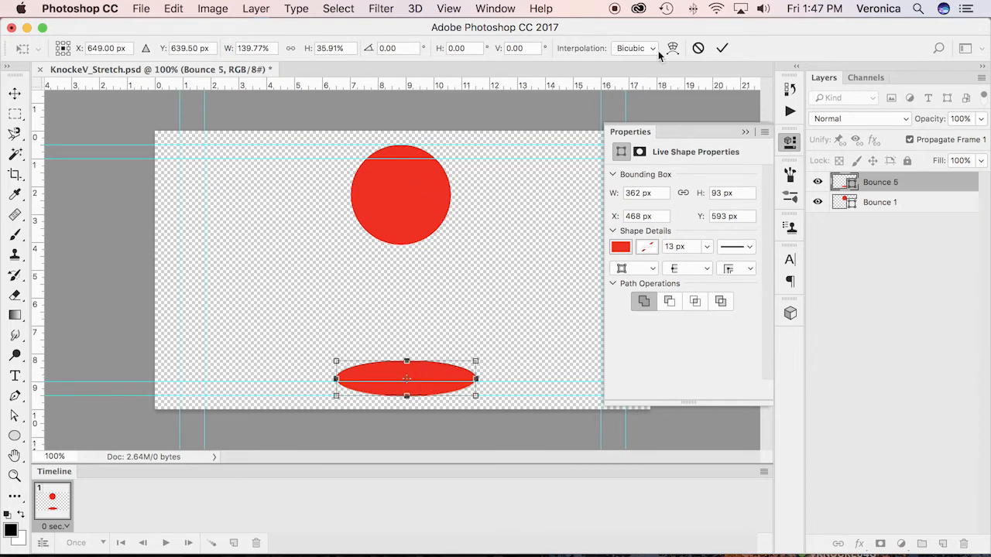
left_click(722, 49)
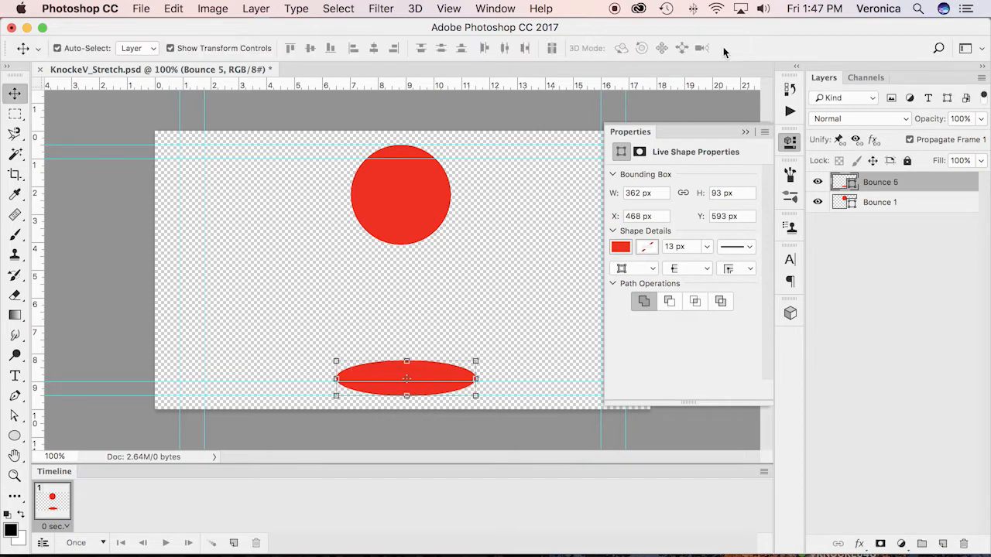
left_click(745, 133)
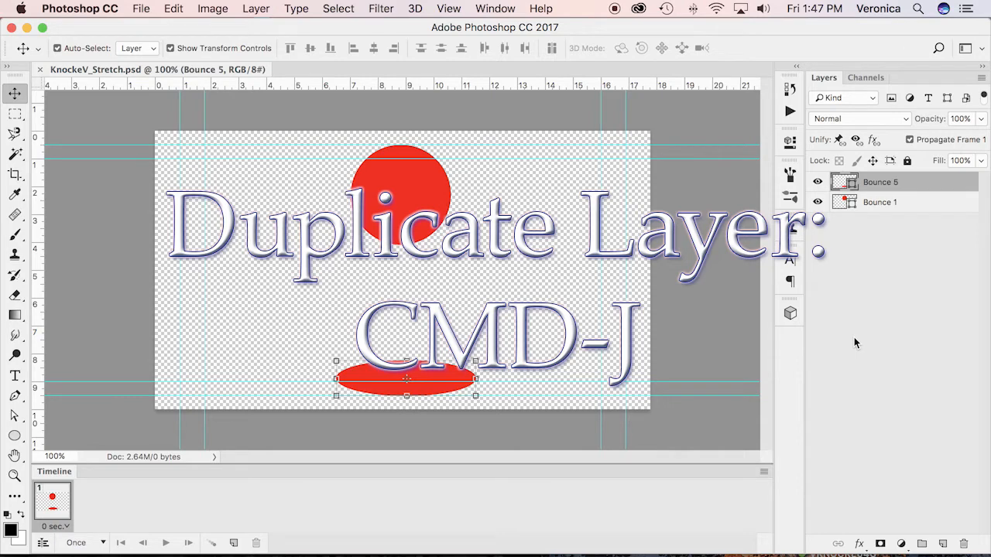
Duplicate the Bounce 5 layer as Bounce 9 and save the document.
key("super+j")
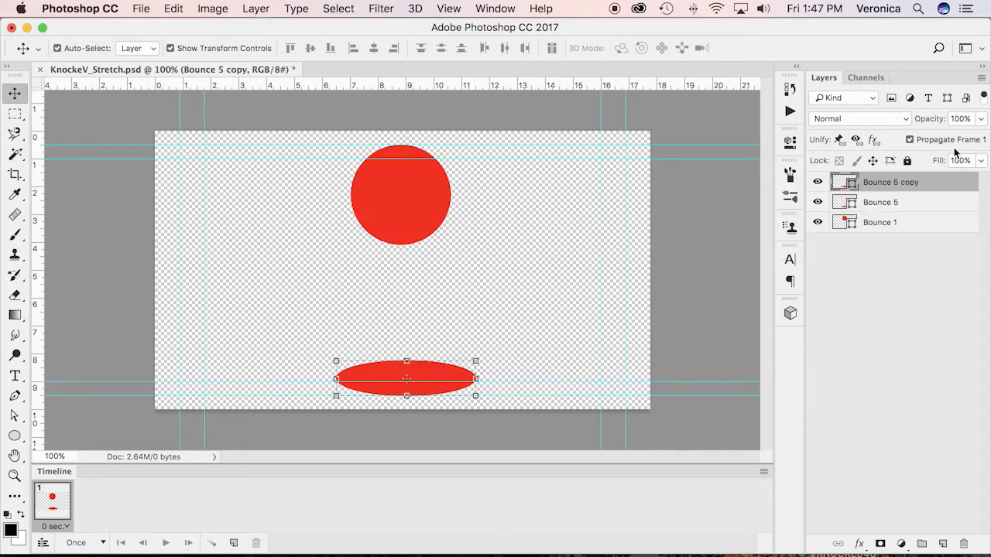
double_click(891, 183)
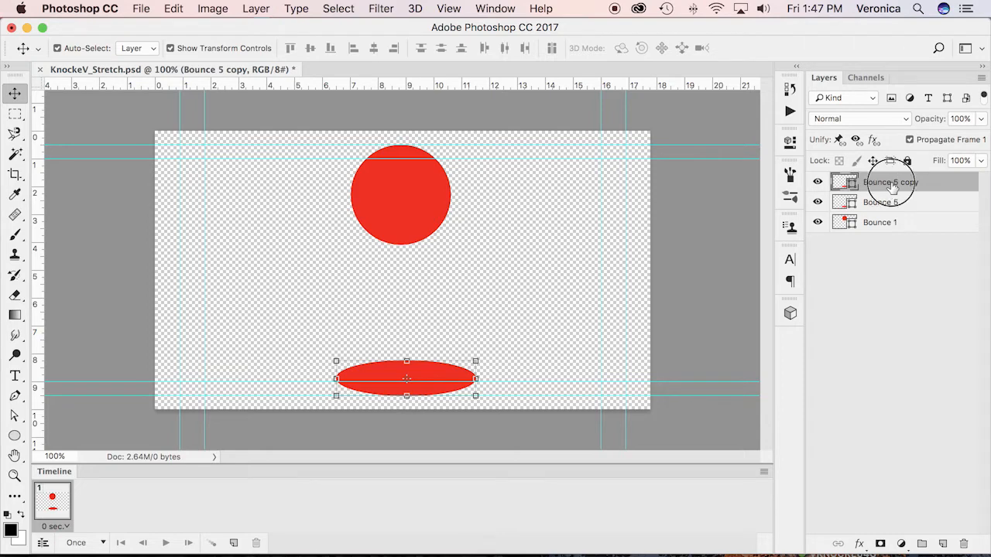
left_click_drag(894, 183, 921, 181)
type("9")
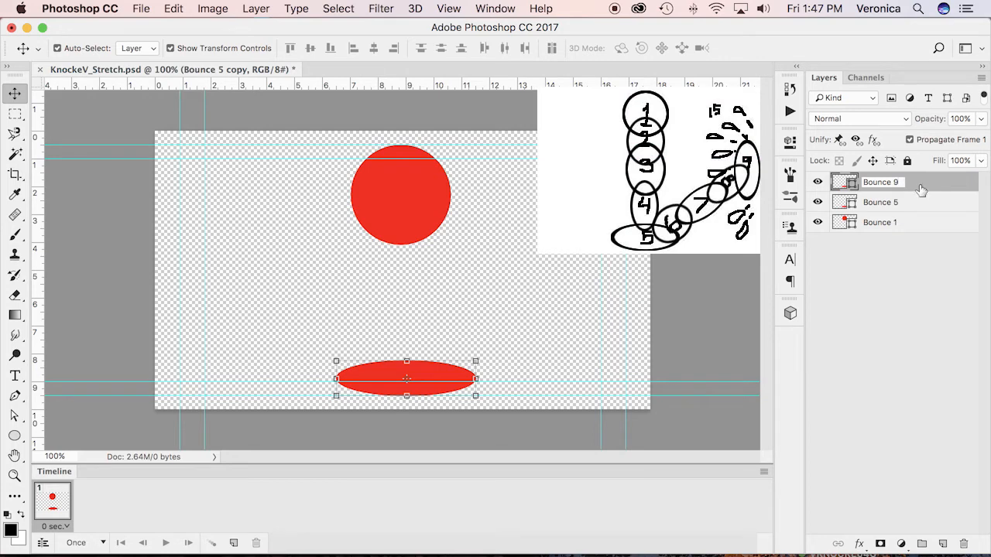
key("Return")
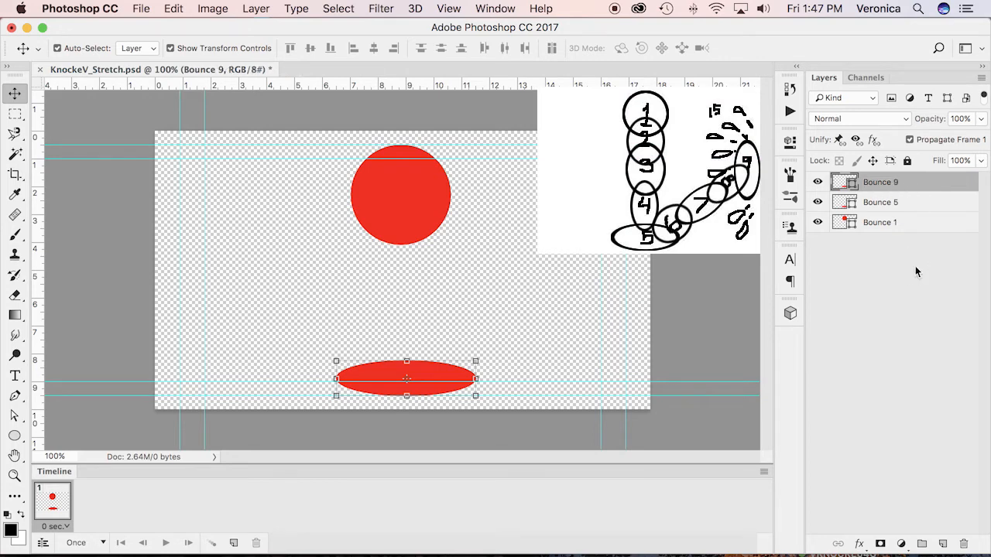
key("super+s")
Rotate the Bounce 9 ellipse to -90° and place it against the canvas's outermost right guide, saving the document.
left_click_drag(424, 376, 599, 251)
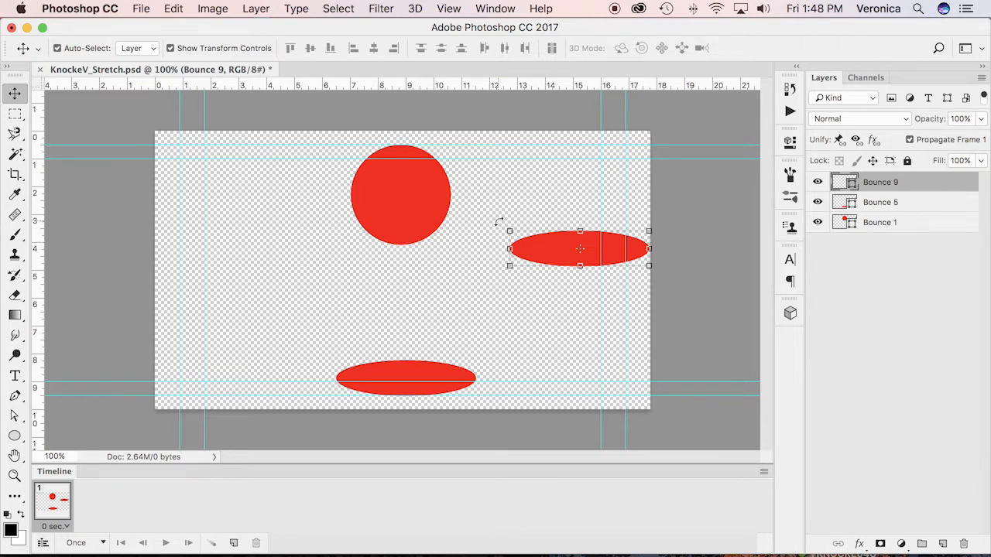
left_click_drag(499, 222, 544, 334)
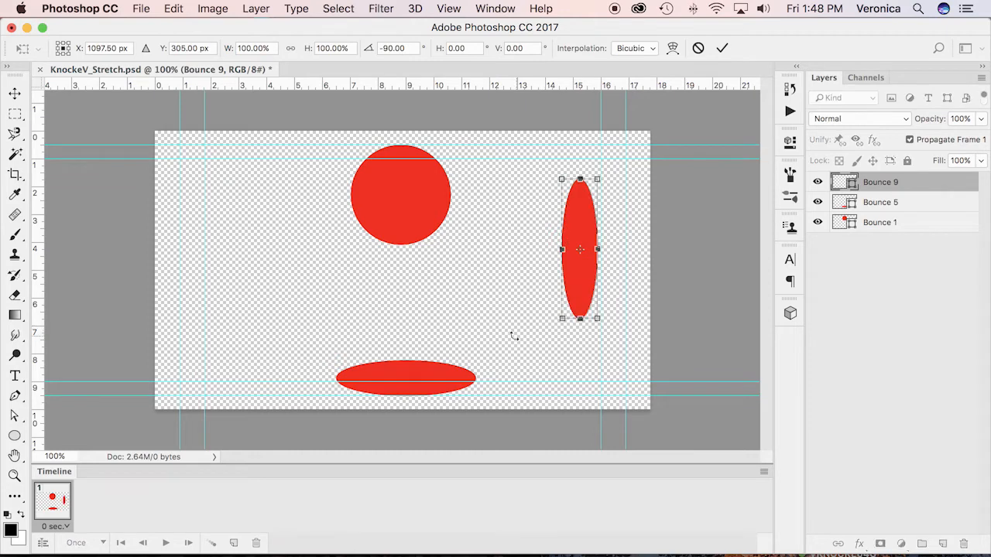
left_click_drag(581, 232, 614, 234)
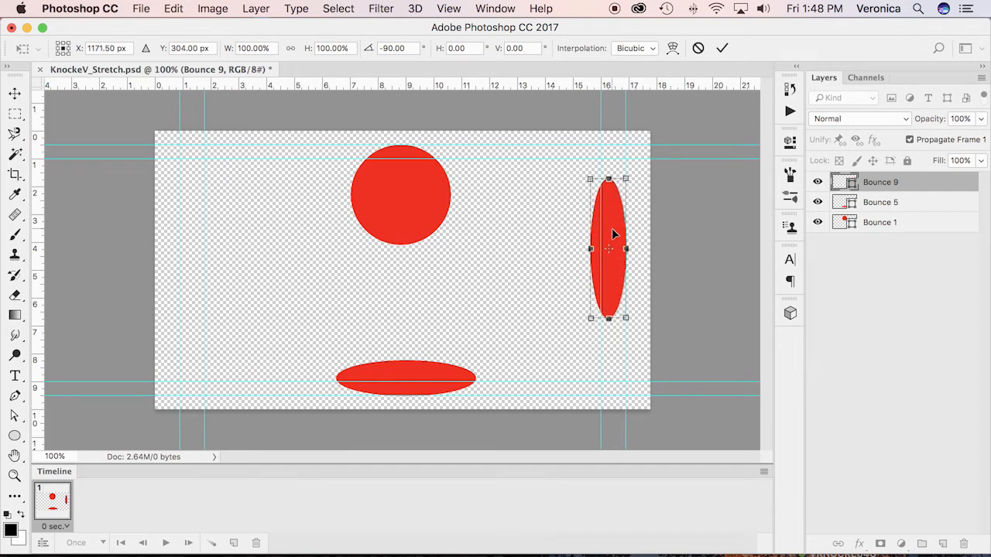
left_click(720, 50)
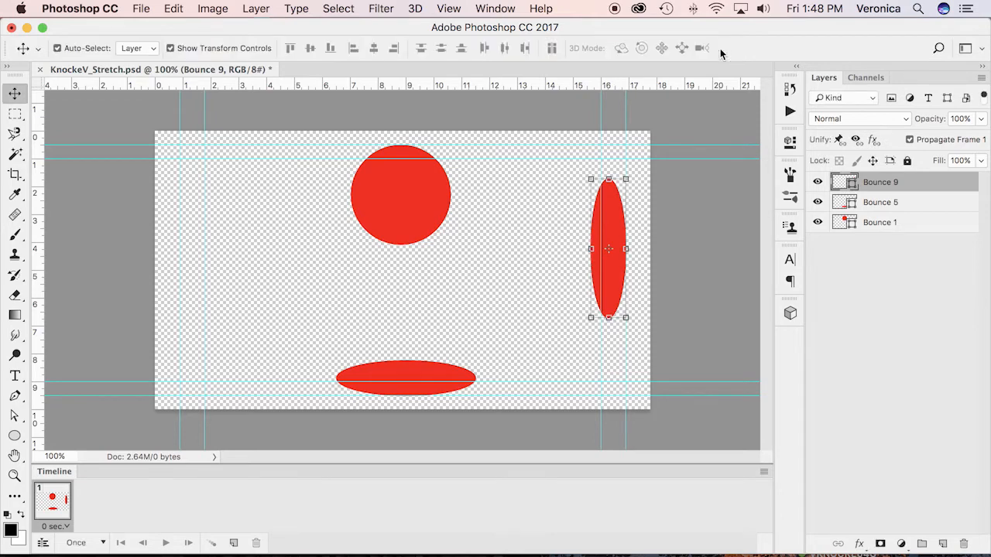
key("super+s")
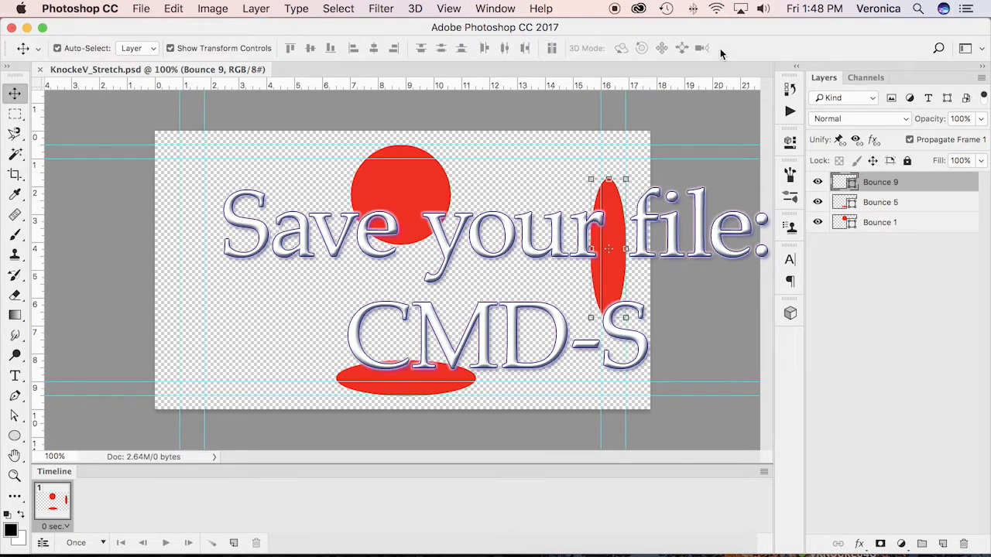
Add a new empty layer above the Bounce 9 layer.
left_click(924, 341)
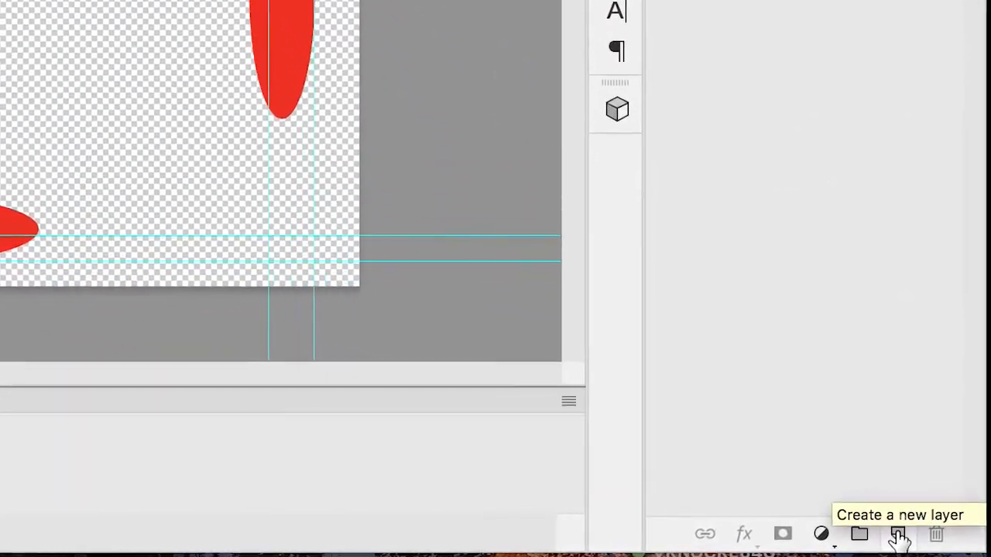
left_click(894, 536)
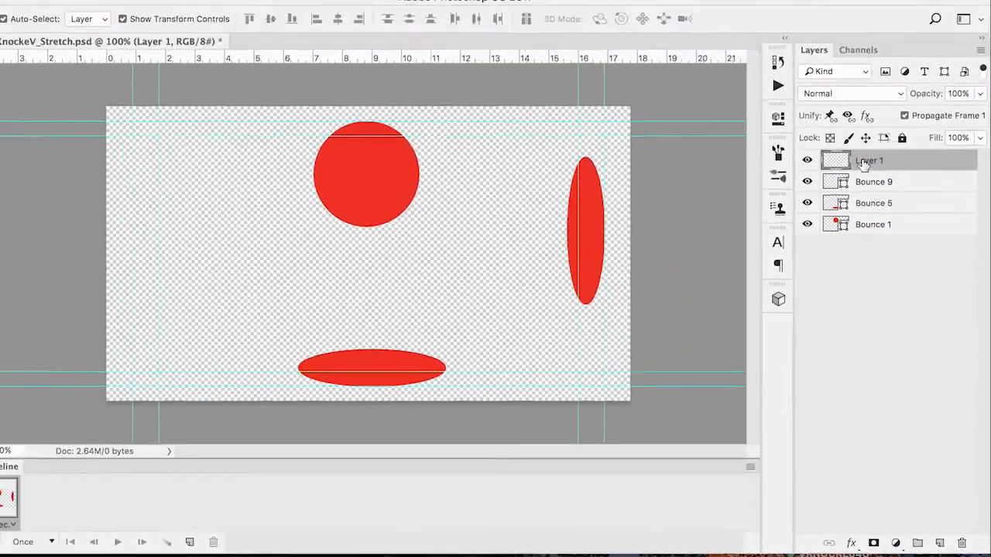
Rename the new empty layer as Bounce 15.
double_click(836, 52)
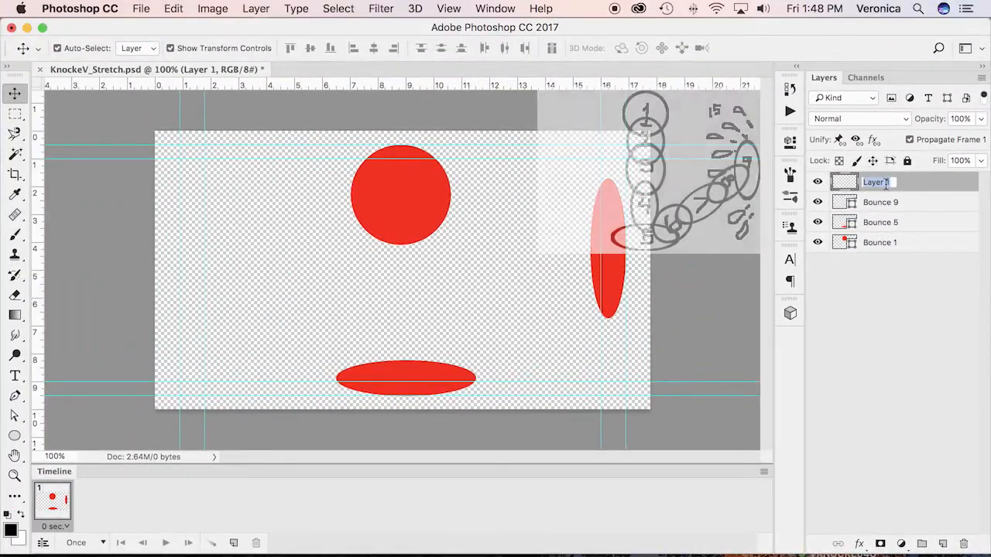
type("Bounc")
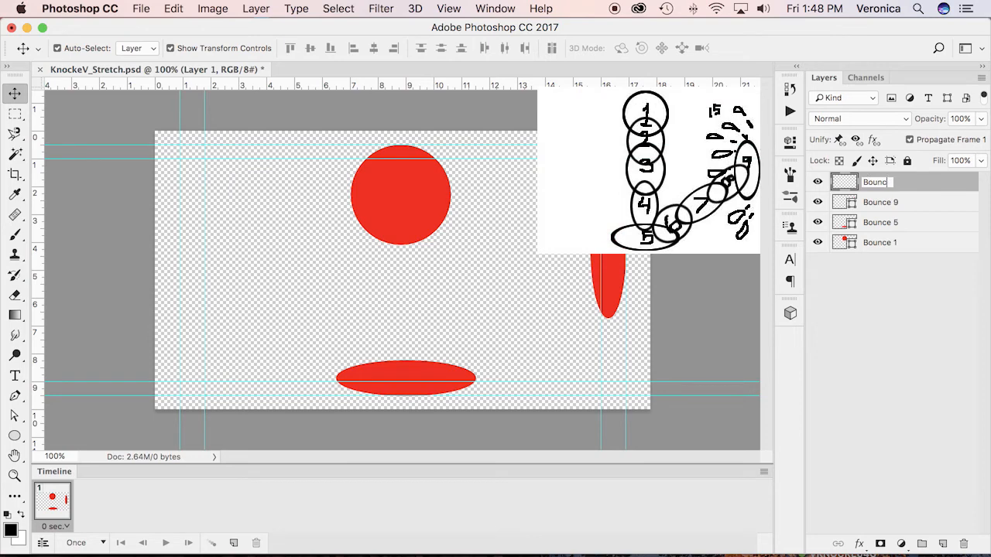
type("e 15")
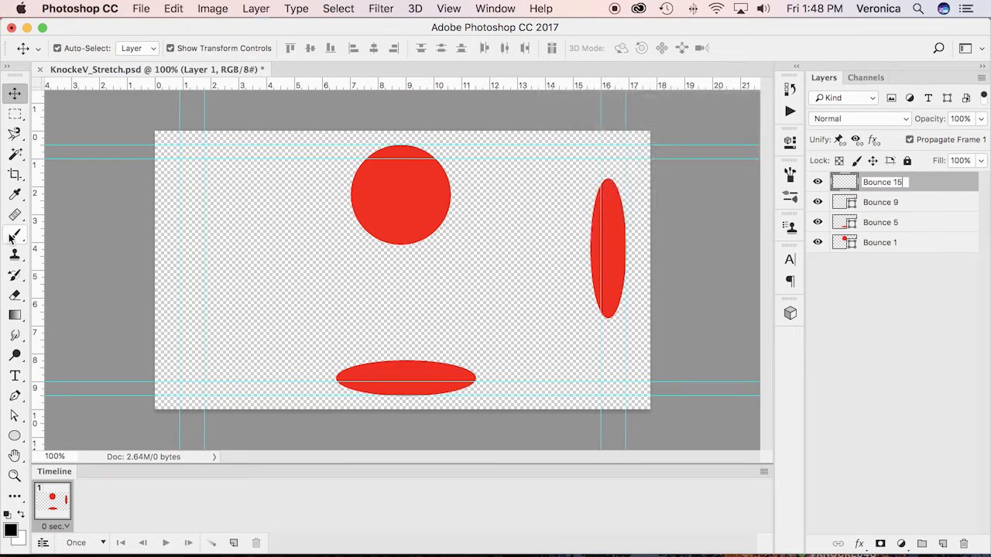
key("Return")
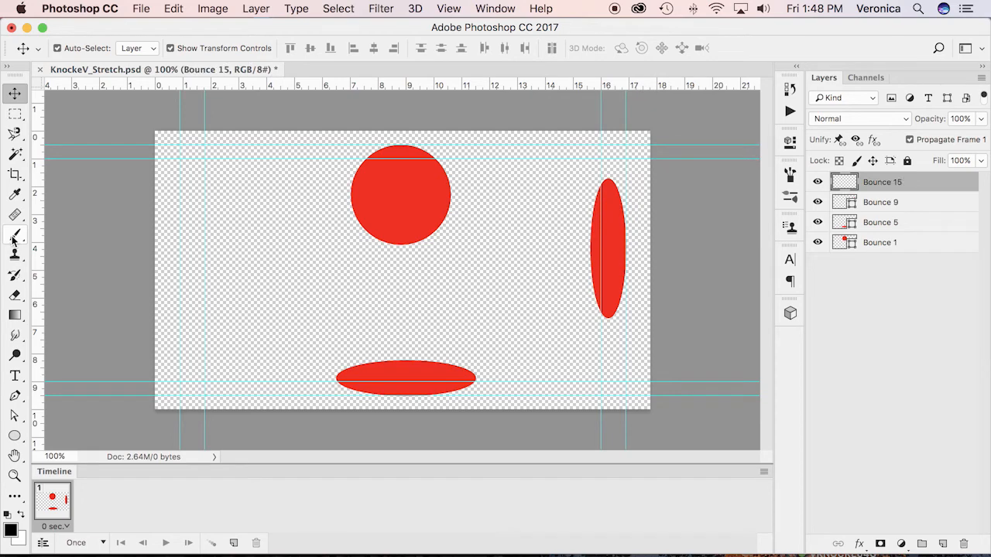
Set the Brush to a hard round tip, 15 px in size with 100% hardness, in Normal mode.
left_click(13, 236)
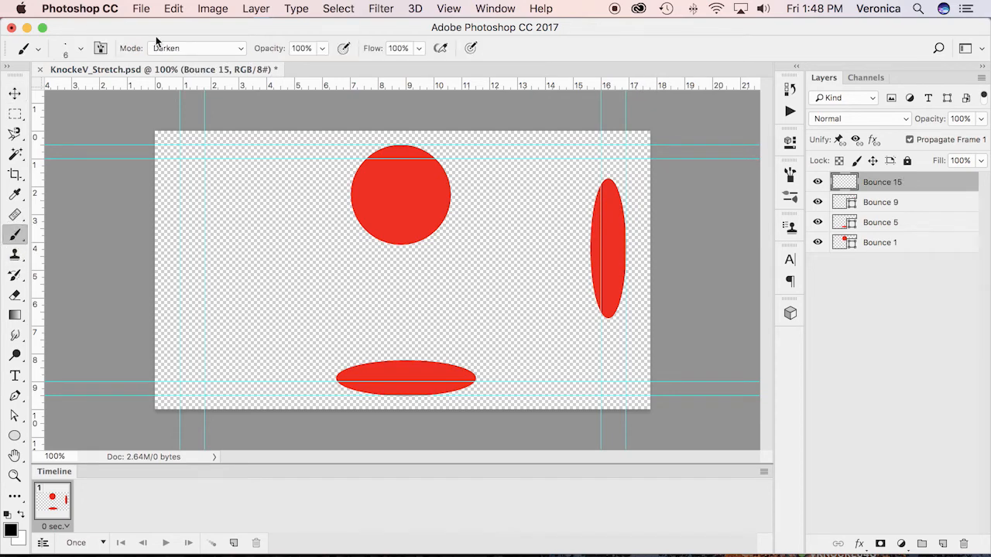
left_click(80, 48)
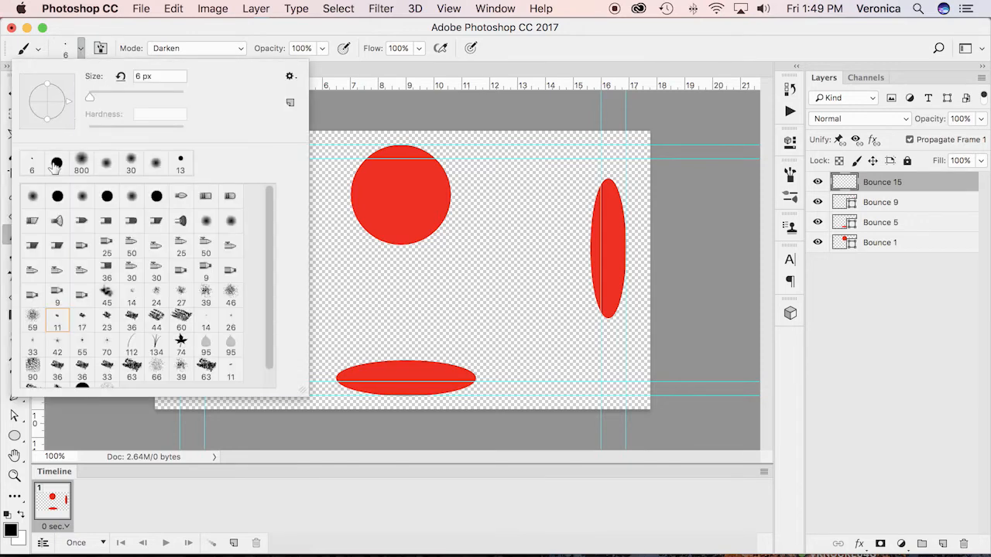
left_click(57, 163)
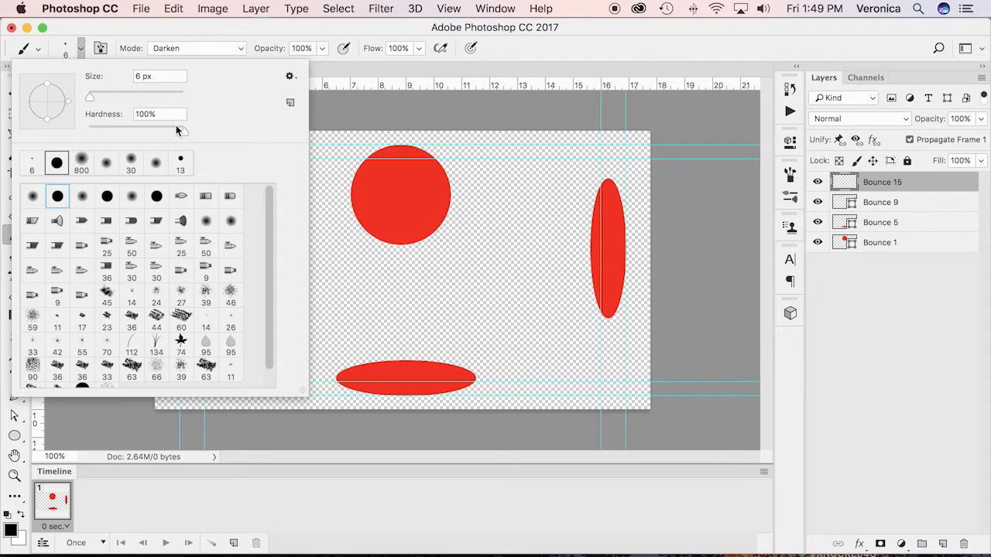
left_click(92, 98)
left_click_drag(92, 98, 96, 101)
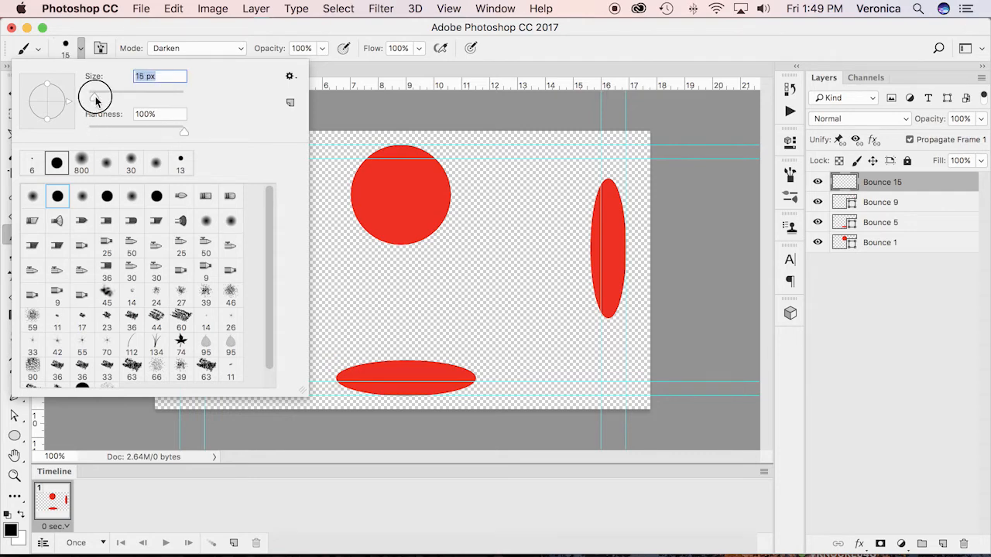
left_click(238, 48)
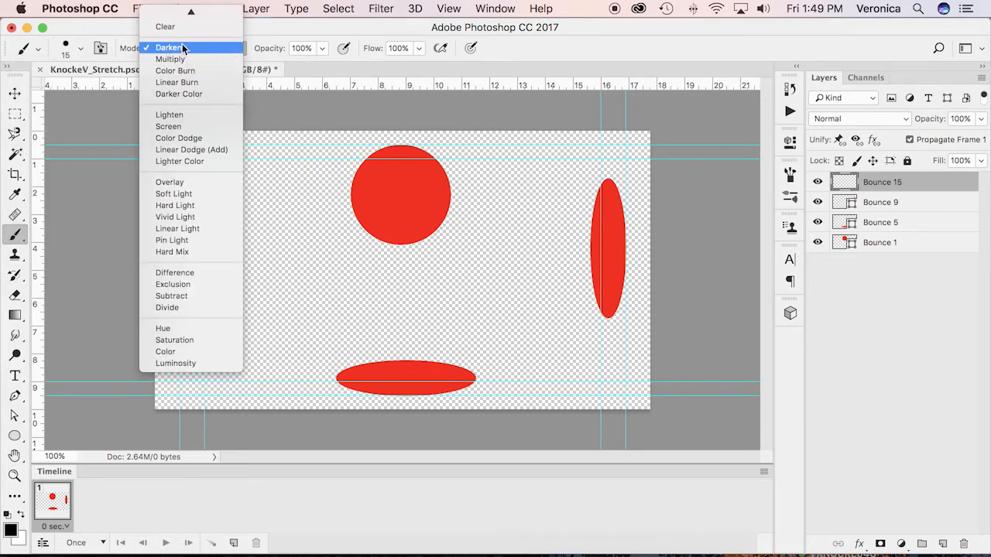
left_click(181, 15)
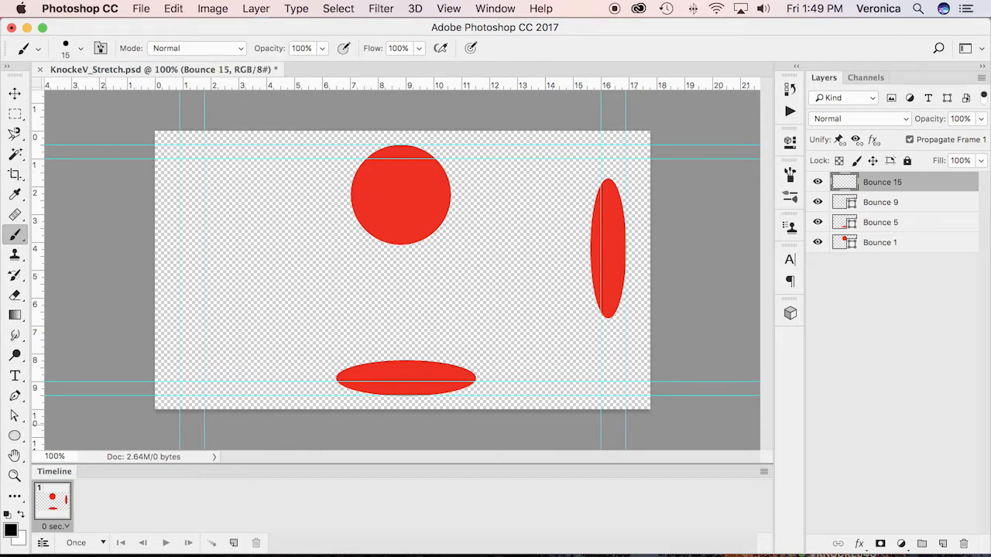
Set the foreground color to the ball's red, ff0000, by sampling it from the Bounce 1 circle.
left_click(11, 529)
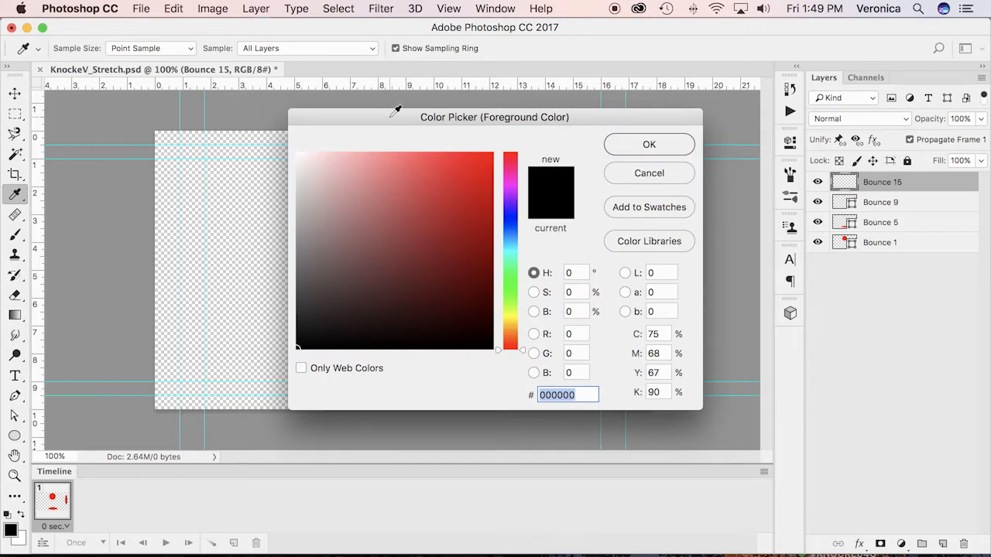
left_click_drag(396, 110, 465, 259)
left_click(413, 179)
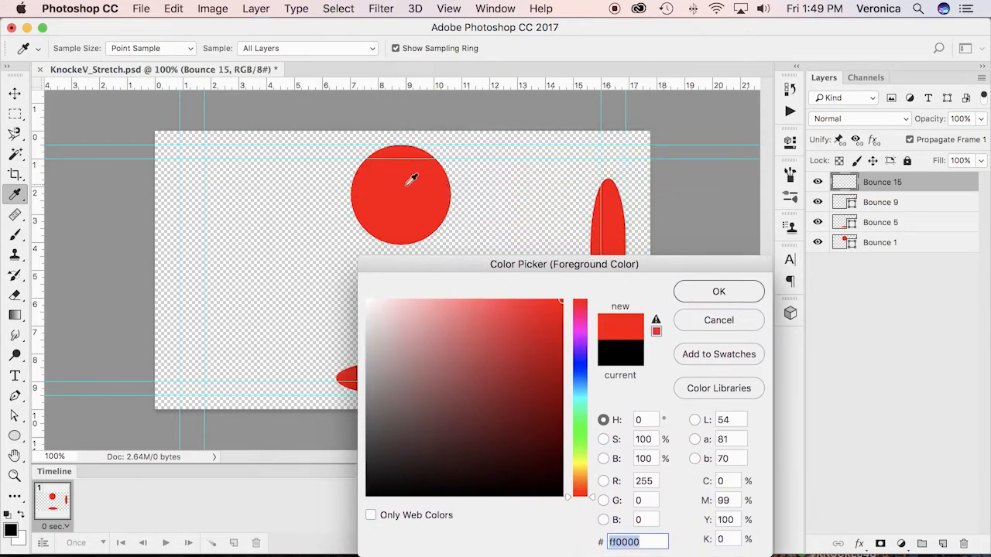
left_click(723, 292)
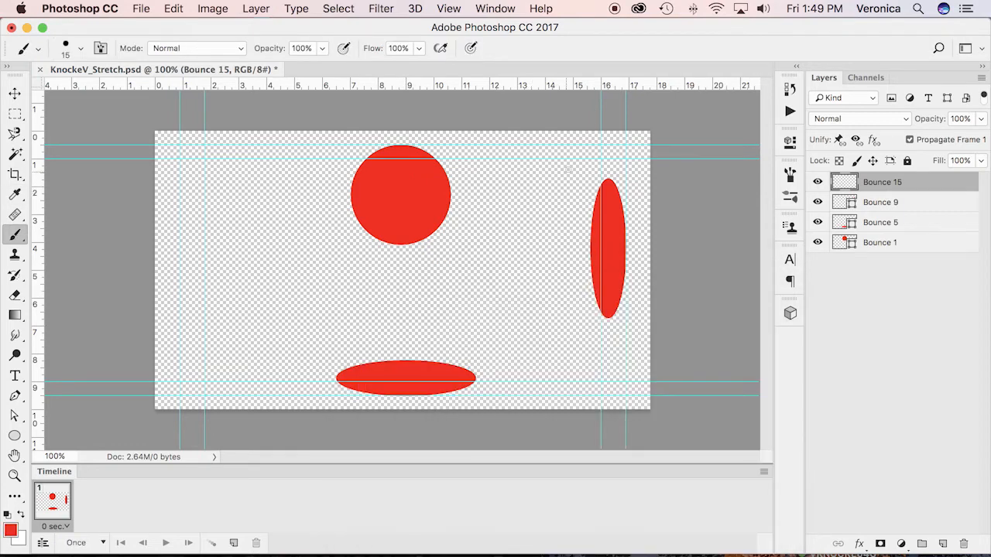
Paint a red splatter of teardrop shapes and small dots around the inner side of the Bounce 9 ellipse on the Bounce 15 layer.
mouse_move(584, 182)
left_mouse_down()
mouse_move(561, 158)
mouse_move(578, 177)
mouse_move(565, 166)
mouse_move(594, 146)
mouse_move(588, 141)
left_mouse_up()
left_click_drag(563, 230, 541, 231)
mouse_move(572, 314)
left_mouse_down()
mouse_move(555, 319)
mouse_move(571, 314)
mouse_move(580, 364)
mouse_move(593, 341)
mouse_move(582, 364)
left_mouse_up()
mouse_move(617, 334)
left_mouse_down()
mouse_move(613, 355)
mouse_move(616, 335)
left_mouse_up()
mouse_move(559, 262)
left_mouse_down()
mouse_move(518, 268)
mouse_move(557, 265)
mouse_move(525, 272)
left_mouse_up()
left_click(532, 185)
left_click(566, 297)
left_click(585, 212)
left_click(538, 203)
left_click(523, 308)
left_click(593, 330)
left_click(617, 166)
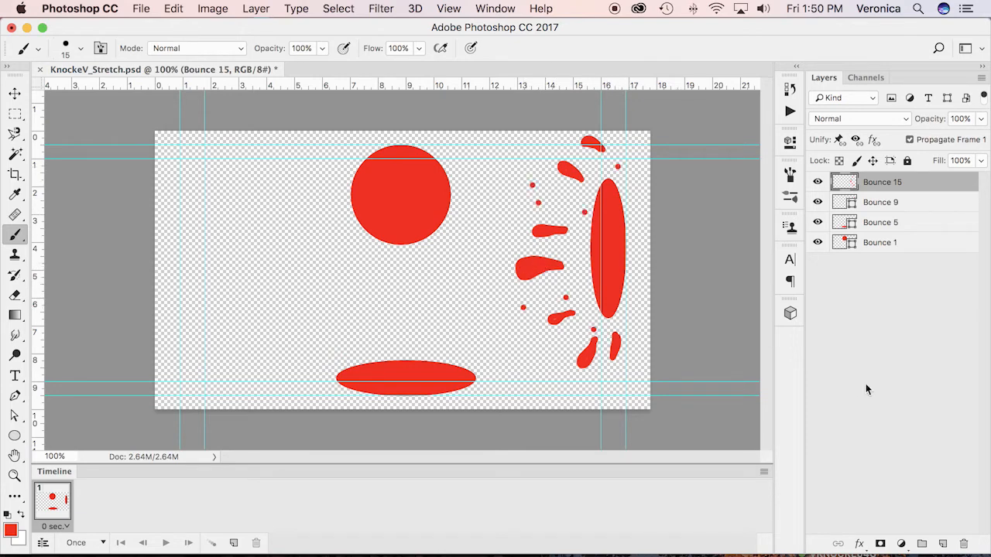
Save the document and make animation frames from the layers.
key("super+s")
left_click(764, 472)
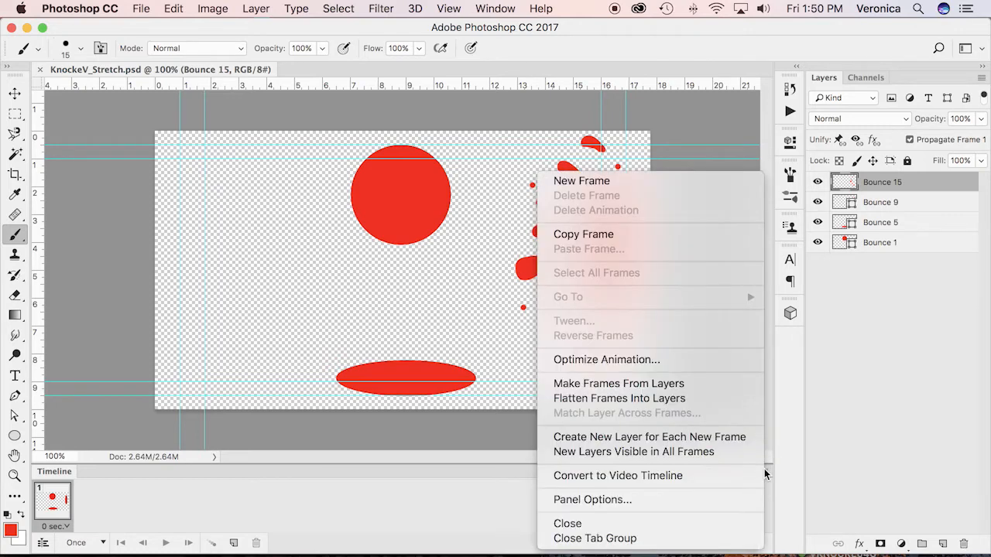
left_click(570, 390)
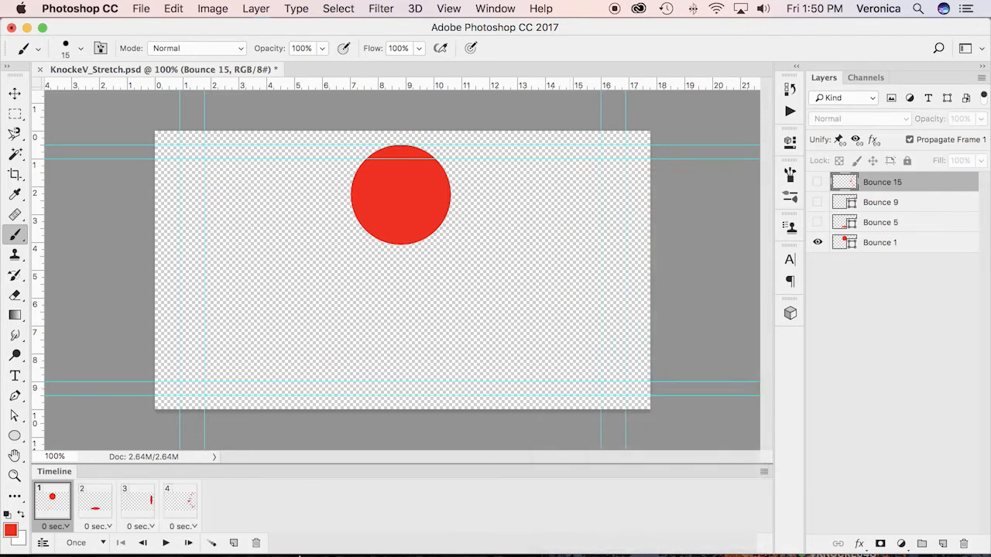
Give all four frames a 0.5 second delay and set the animation to loop forever.
left_click(188, 508, "shift")
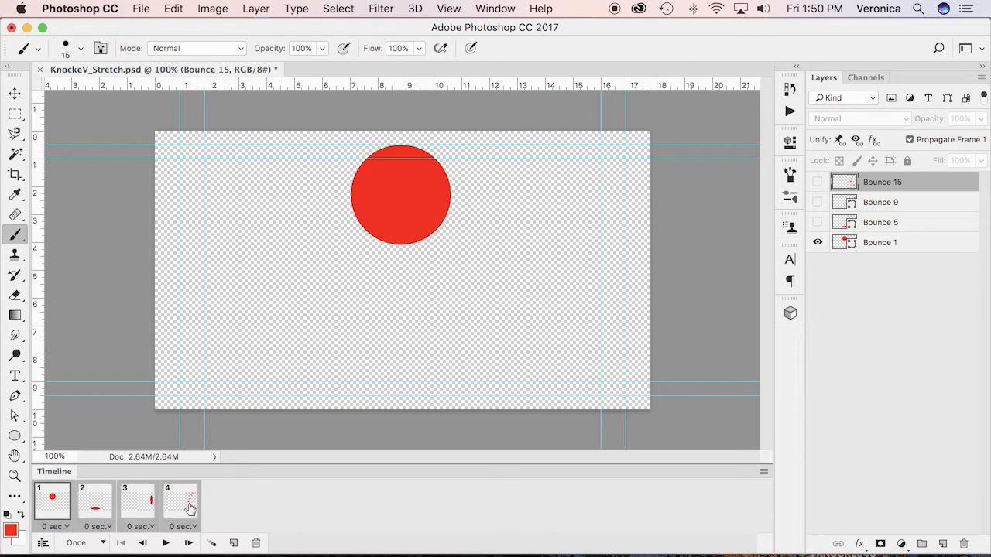
left_click(67, 527)
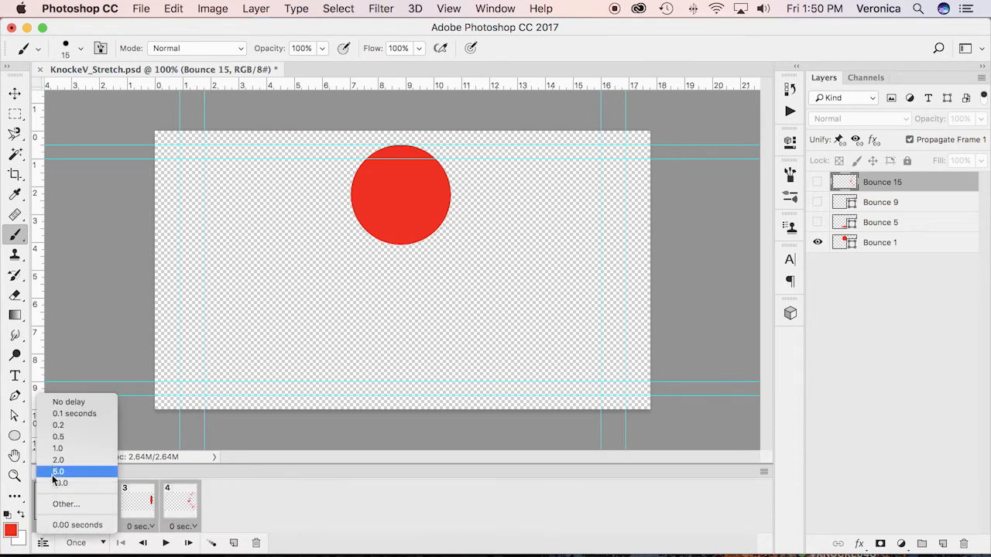
left_click(58, 437)
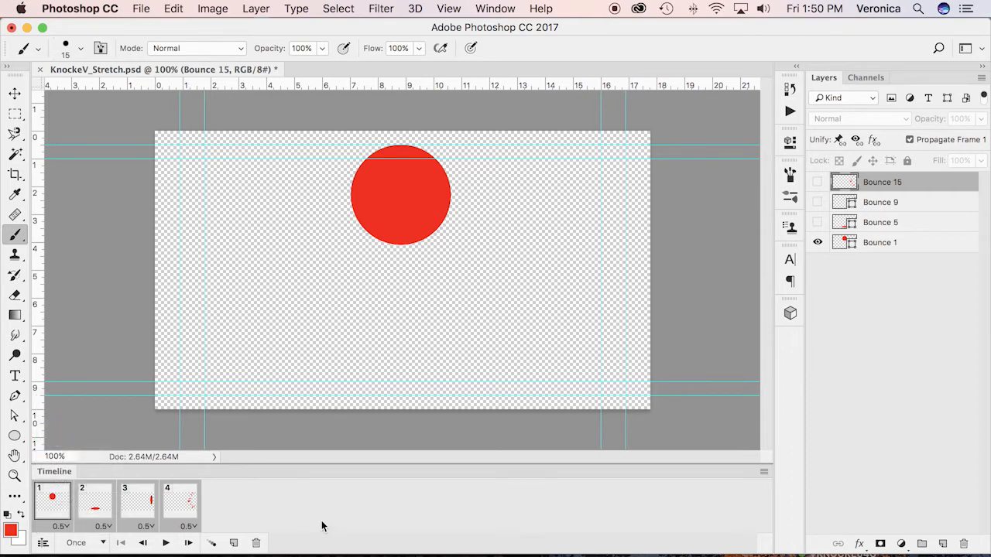
left_click(103, 543)
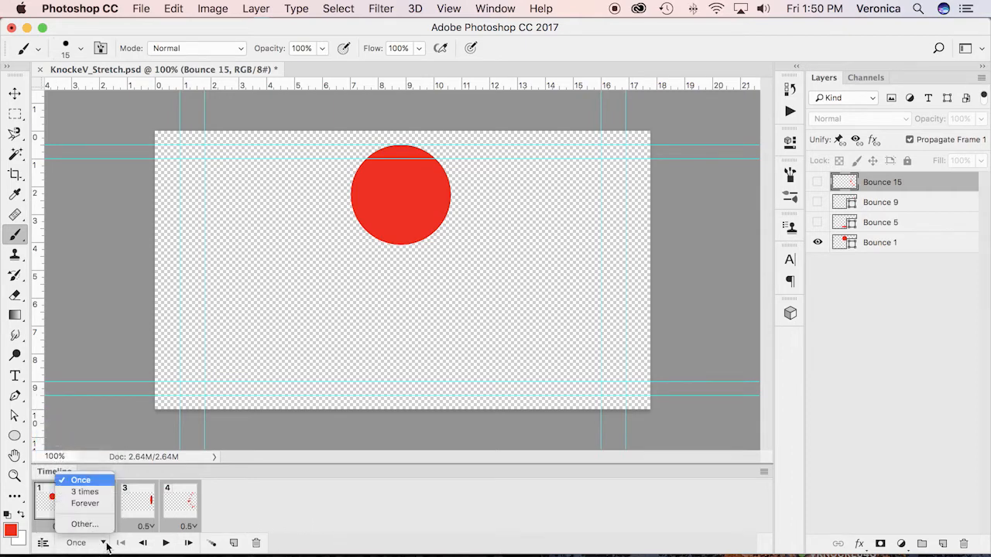
left_click(90, 503)
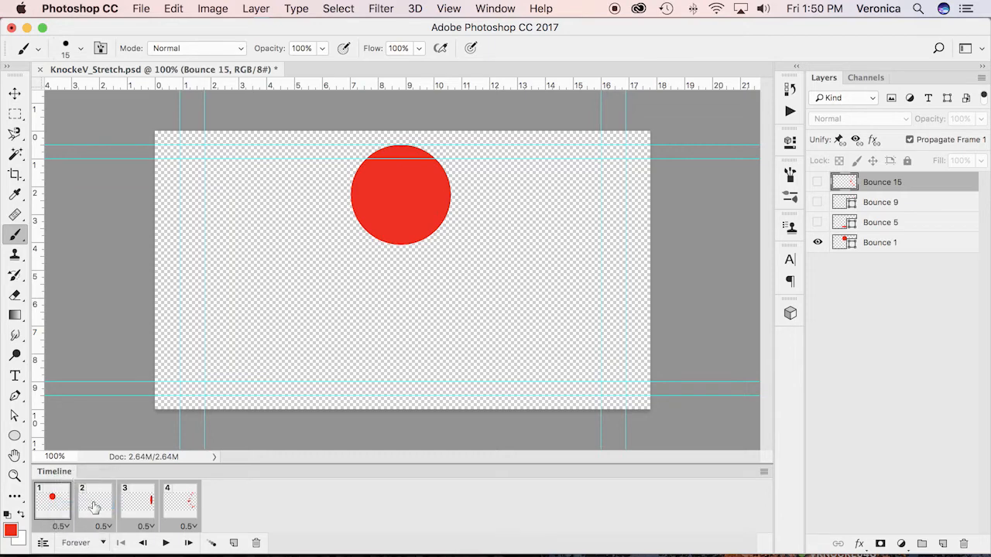
Preview the animation, stop the playback and save the document.
left_click(165, 543)
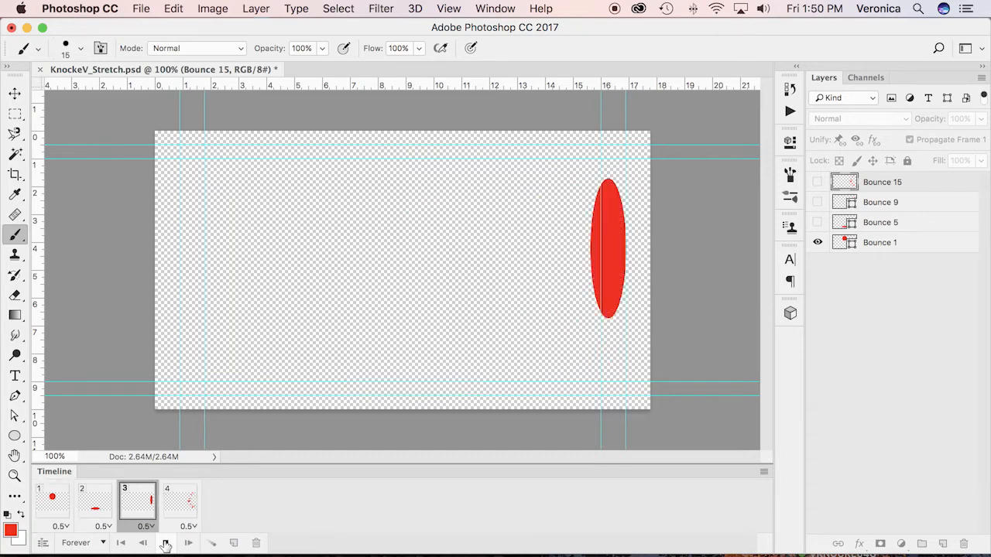
left_click(165, 546)
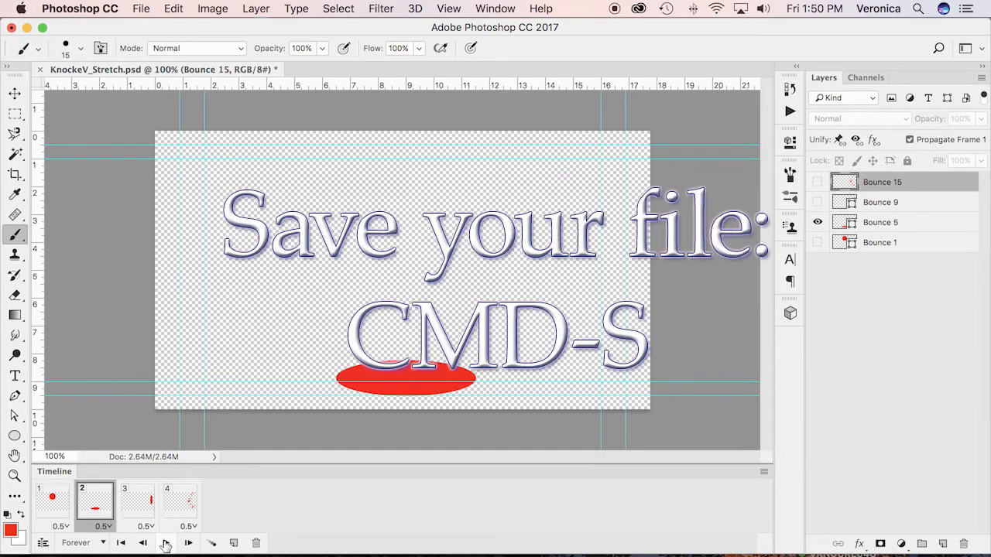
key("super+s")
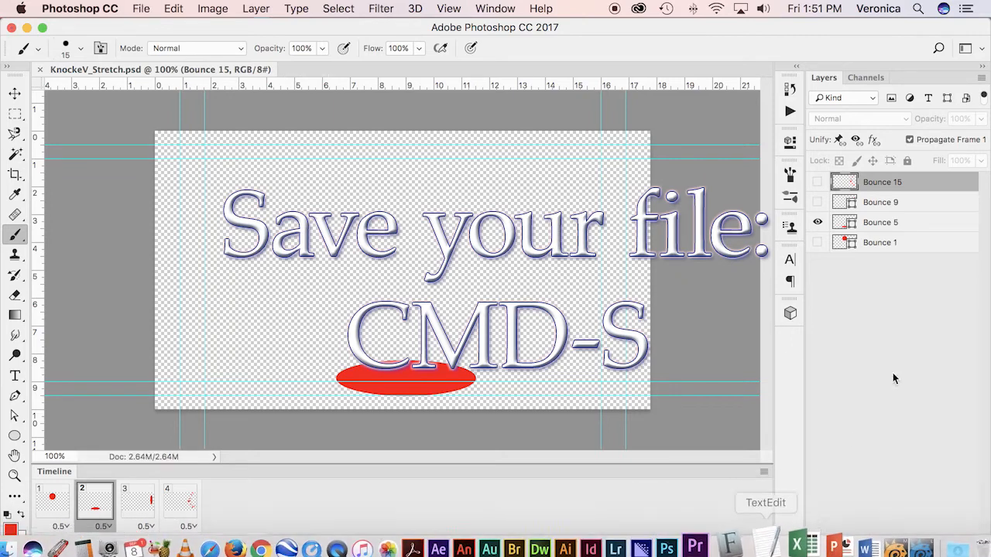
With frame 4 active, duplicate the Bounce 1 layer and name the copy Bounce 3.
left_click(170, 516)
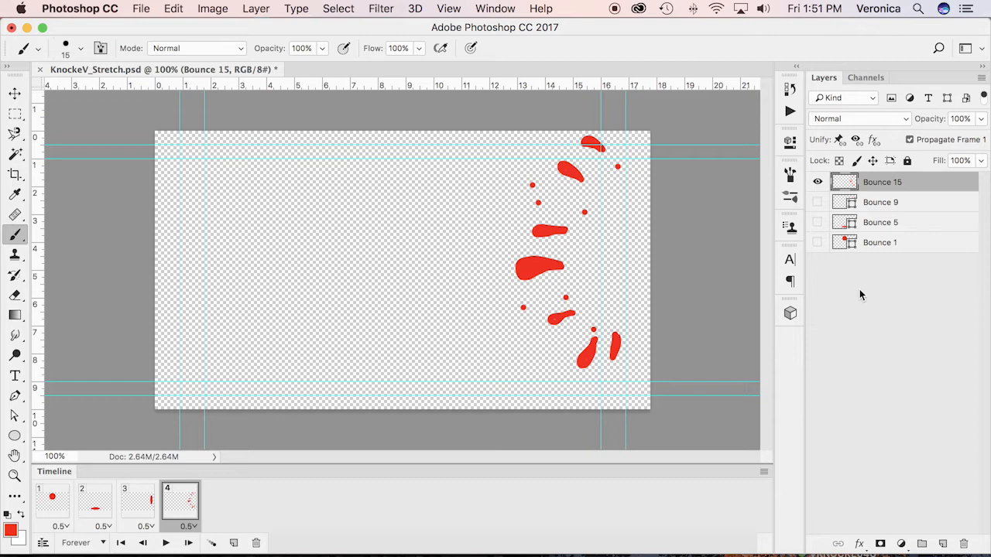
left_click(840, 244)
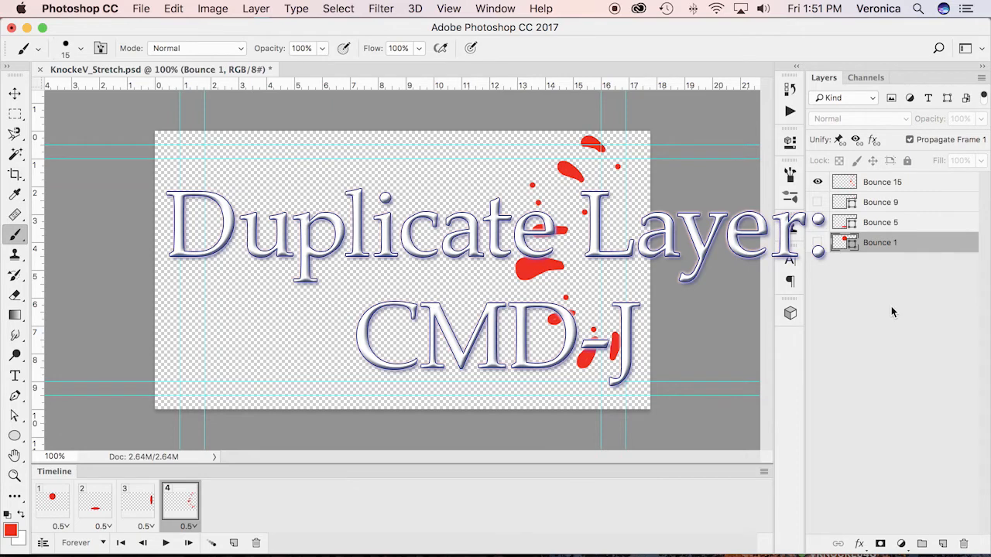
key("super+j")
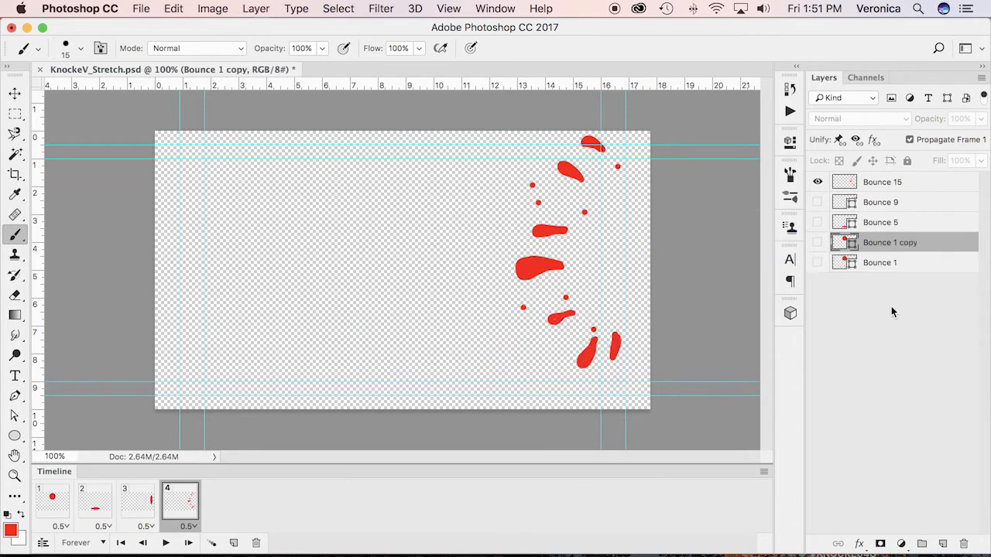
double_click(889, 243)
left_click(893, 242)
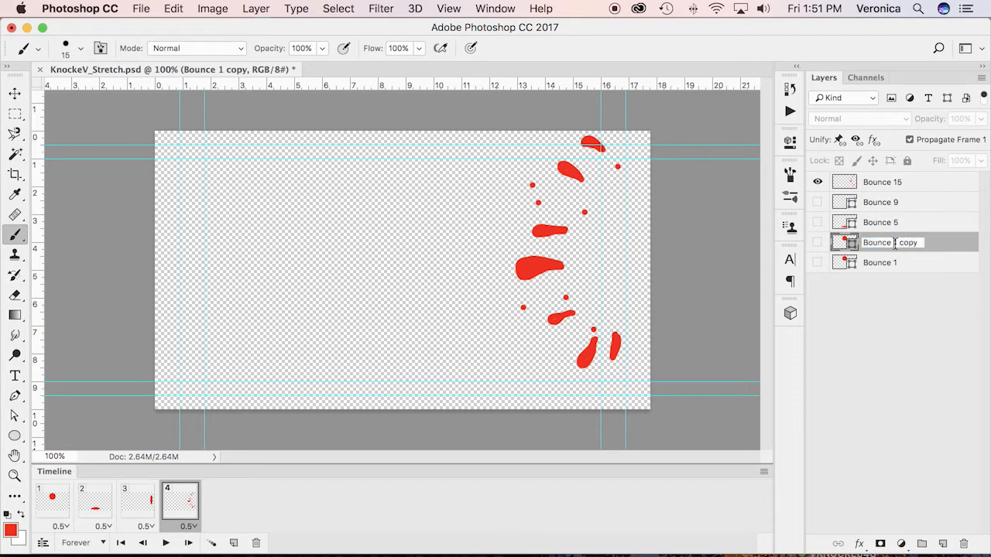
left_click_drag(895, 243, 928, 246)
type("3")
left_click(905, 310)
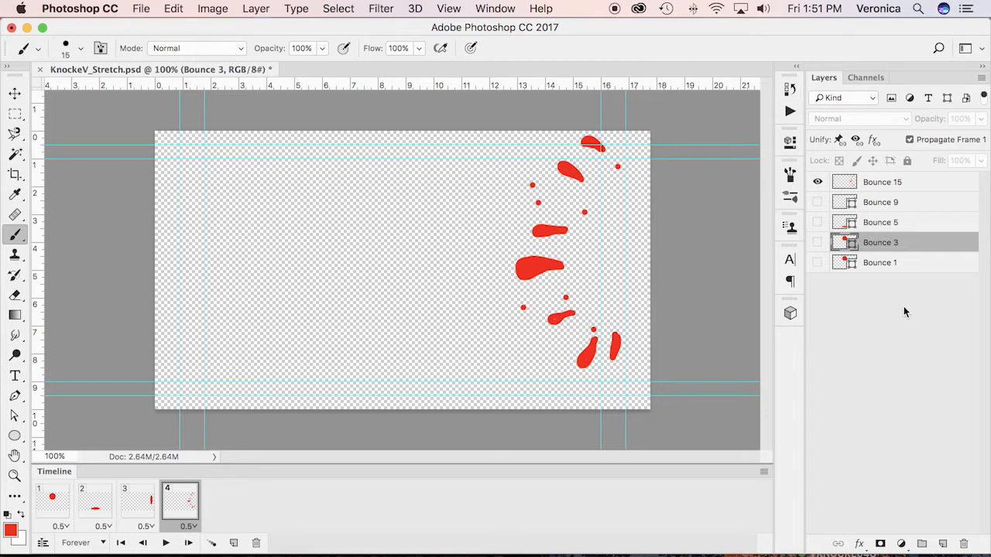
Show the Bounce 3, Bounce 5 and Bounce 1 layers in frame 4.
left_click(816, 243)
left_click(816, 222)
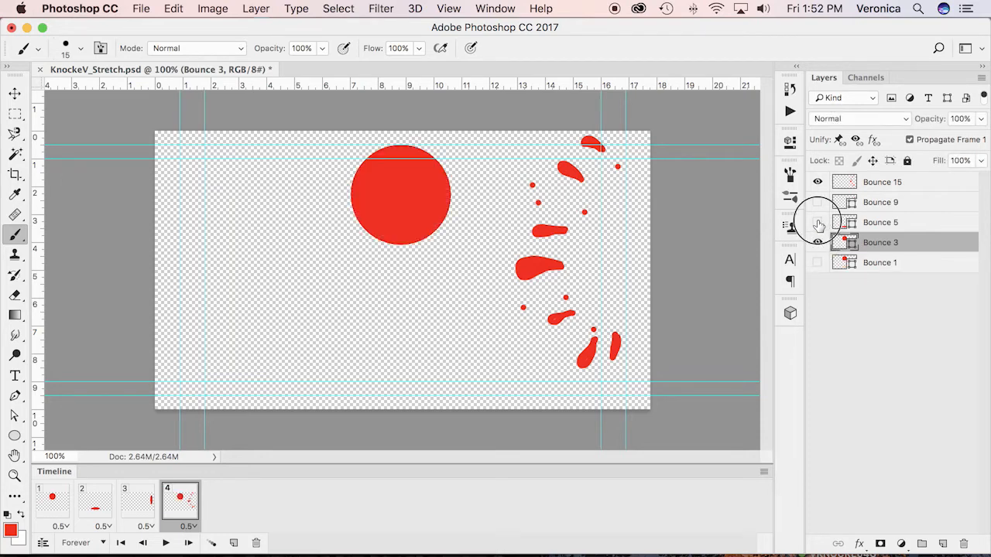
left_click(817, 263)
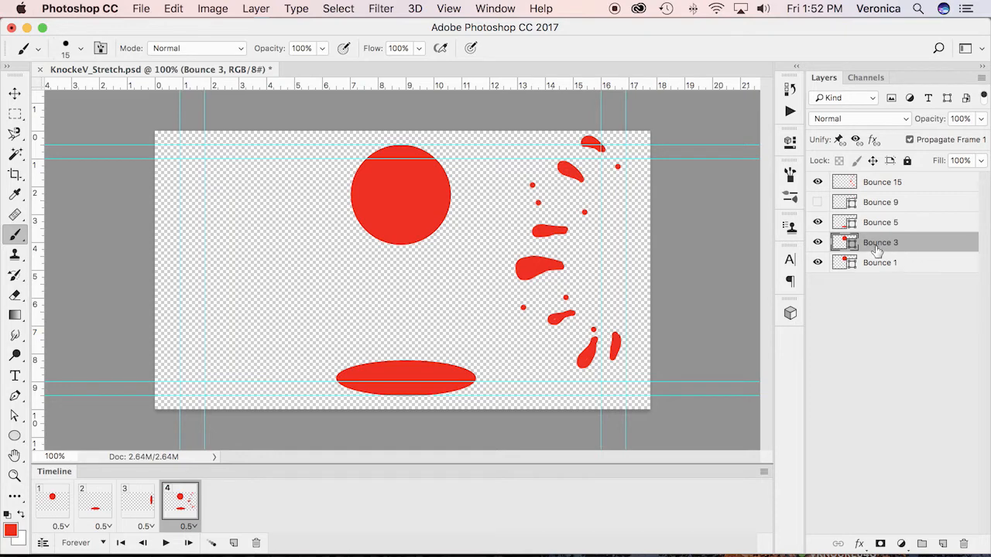
Move the Bounce 3 circle down between the other two poses and stretch it vertically to about 69% width and 120% height.
left_click(15, 94)
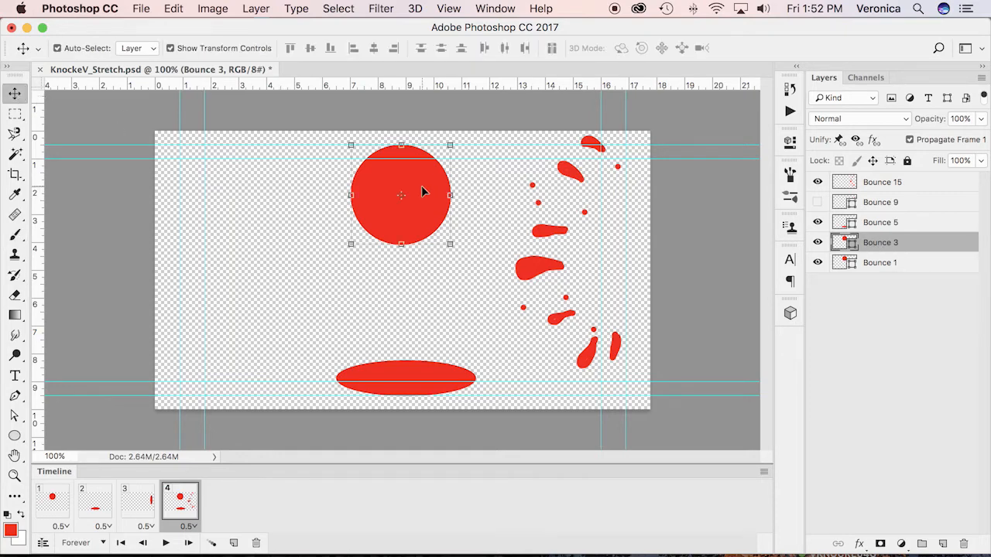
left_click_drag(421, 191, 425, 275)
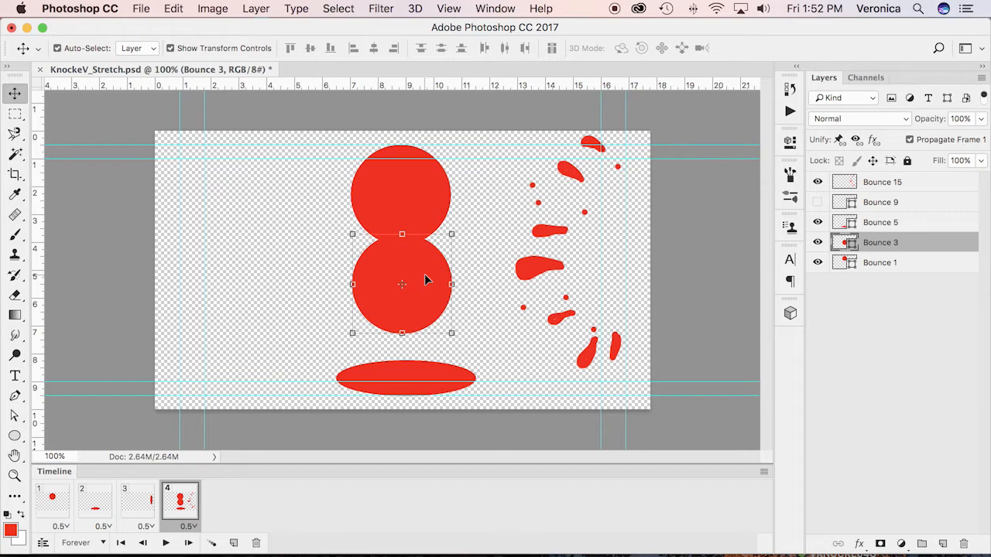
left_click_drag(353, 285, 368, 284)
left_click_drag(456, 284, 436, 284)
left_click_drag(403, 333, 408, 353)
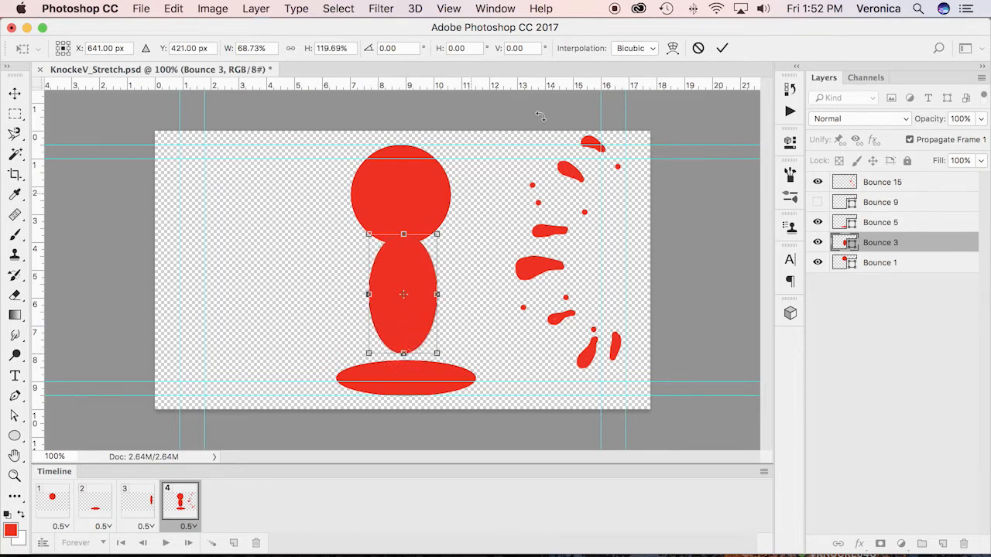
left_click(722, 49)
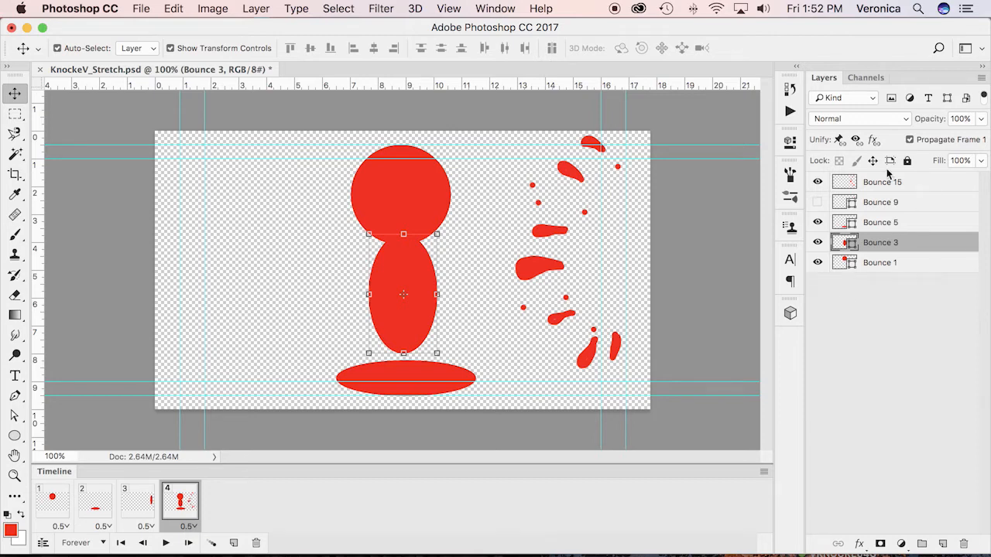
Duplicate the Bounce 5 layer and leave only Bounce 5, its copy and Bounce 9 visible in frame 4.
left_click(872, 223)
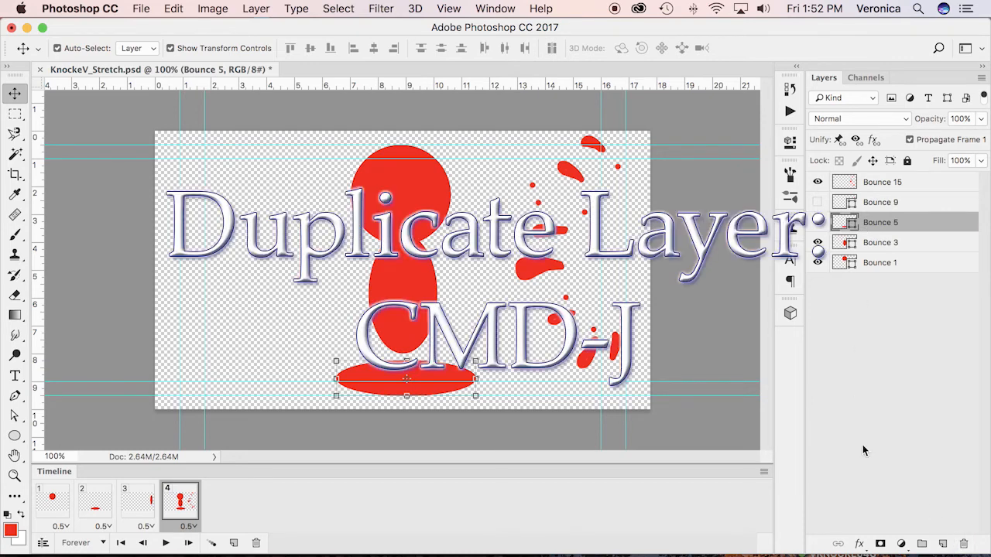
key("super+j")
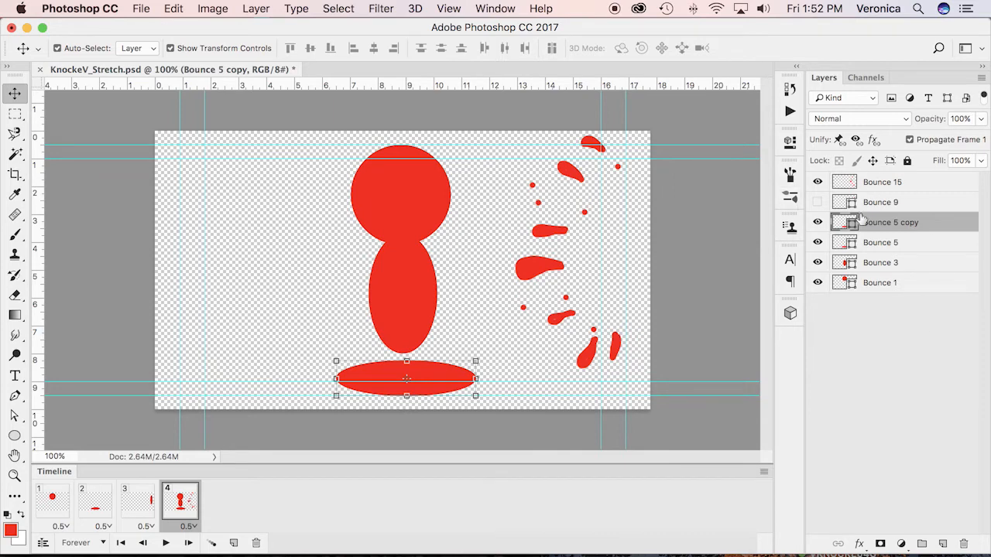
left_click(818, 282)
left_click(818, 262)
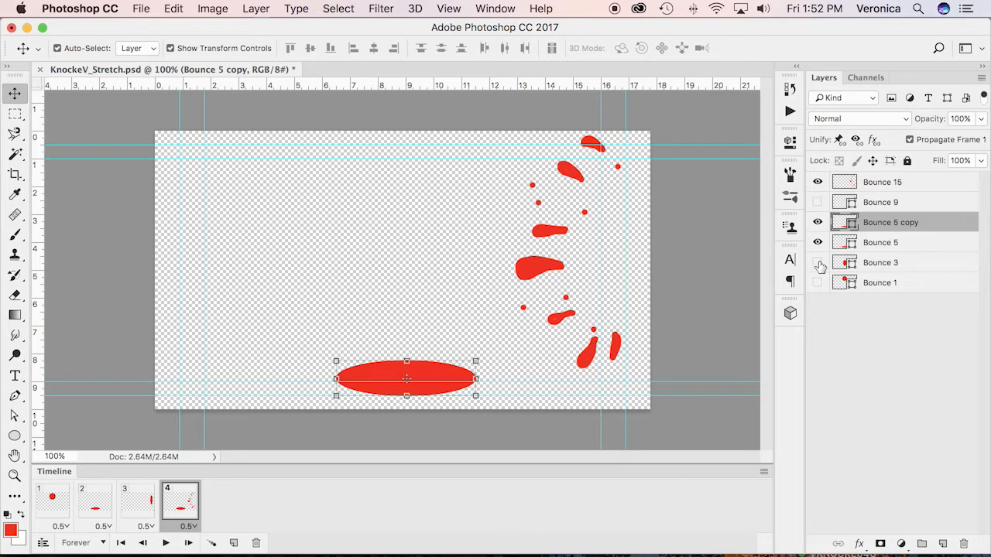
left_click(817, 202)
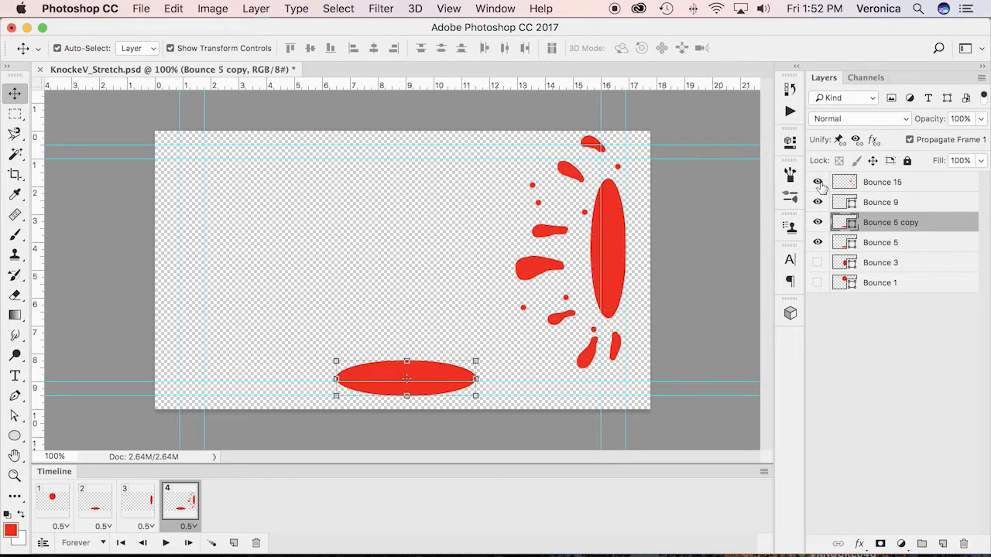
left_click(818, 182)
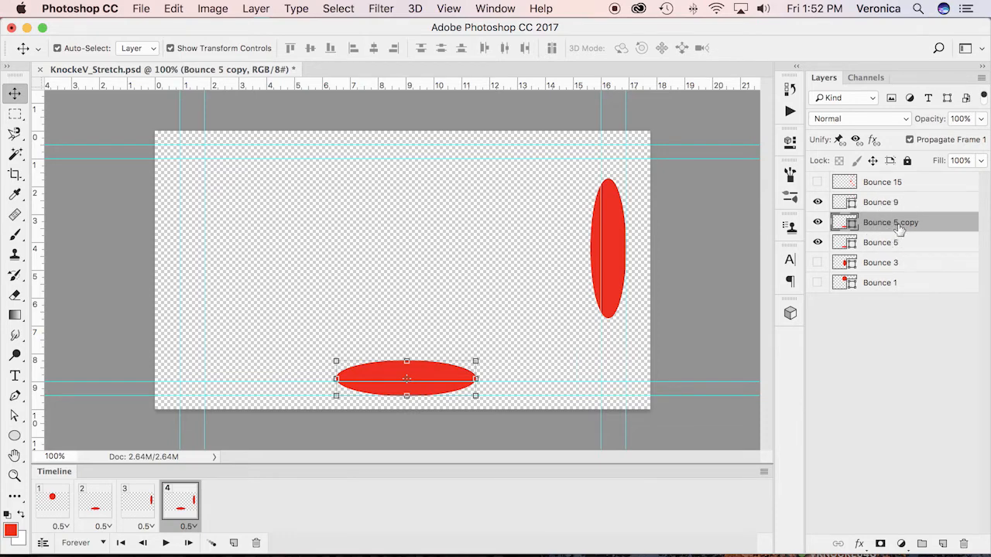
Rename the copy of the Bounce 5 layer as Bounce 7.
double_click(896, 224)
left_click(896, 221)
left_click_drag(895, 223, 938, 223)
type("7")
key("Return")
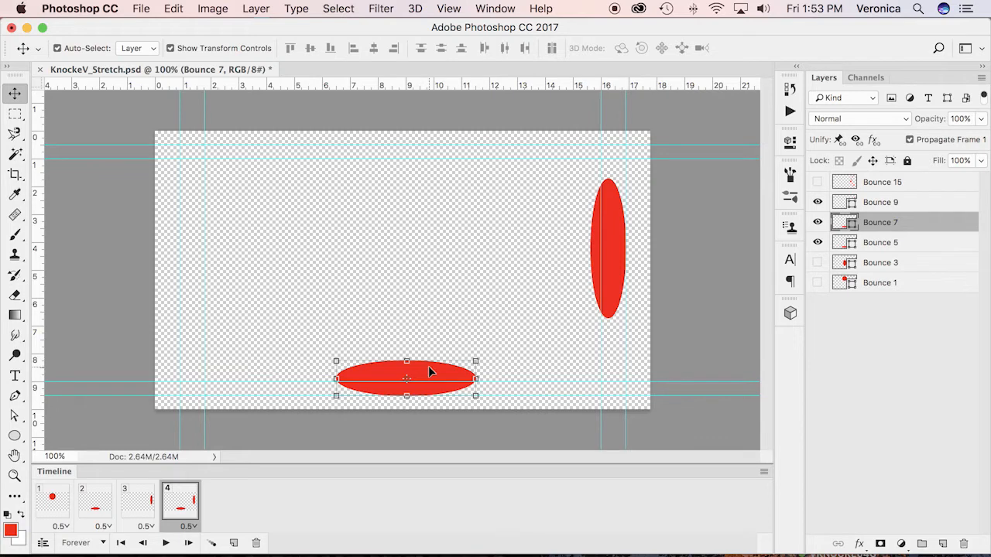
Place the Bounce 7 ellipse between the floor and wall poses, rotated about -29° and scaled to about 87% width and 140% height.
left_click_drag(431, 374, 534, 295)
left_click_drag(430, 271, 426, 308)
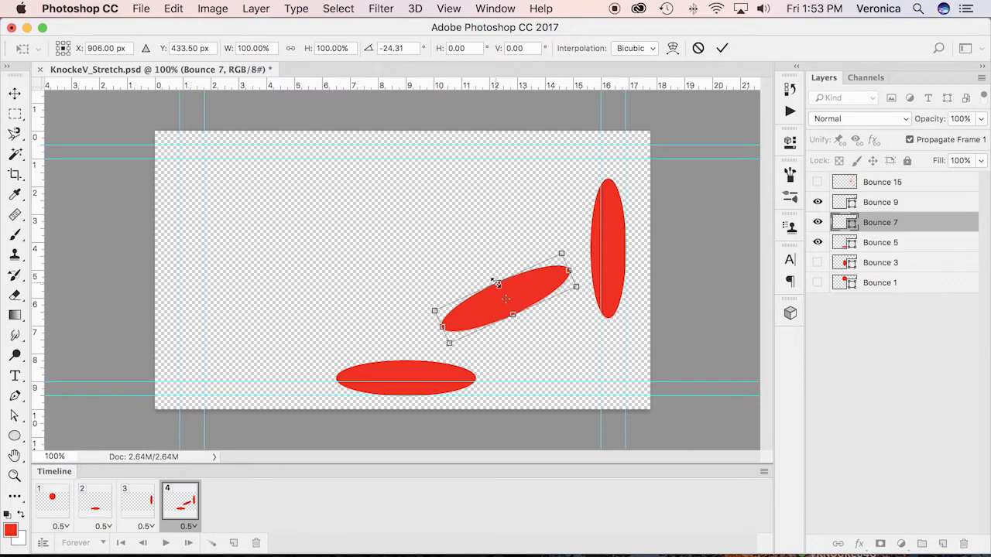
left_click_drag(495, 283, 494, 278)
left_click_drag(512, 315, 517, 325)
left_click_drag(439, 329, 453, 327)
left_click_drag(570, 273, 561, 271)
left_click_drag(431, 288, 431, 294)
left_click_drag(518, 291, 527, 306)
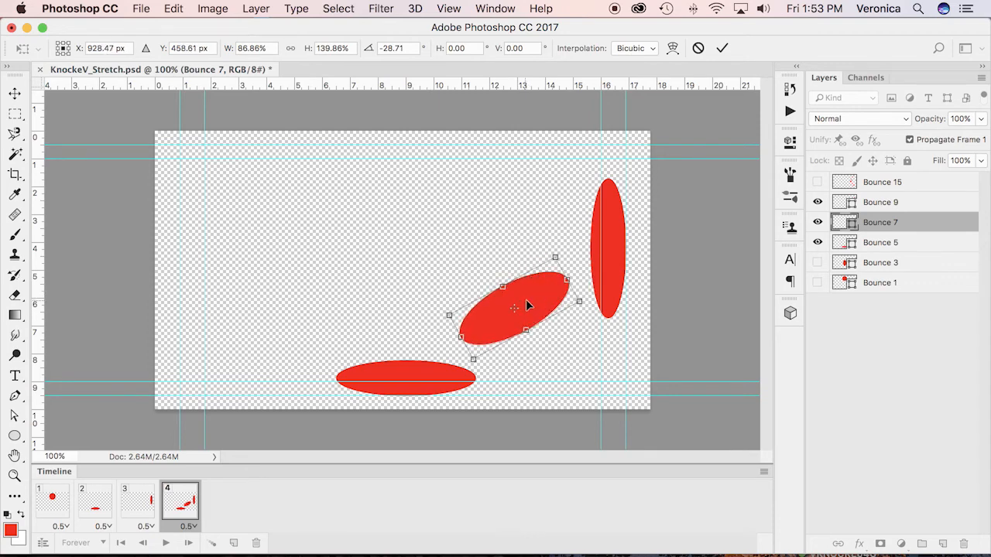
left_click(720, 48)
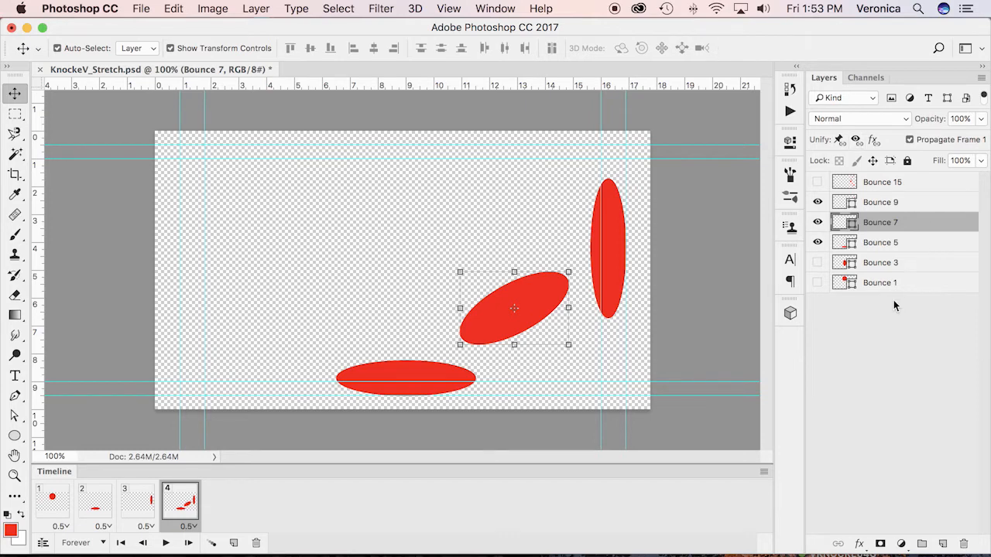
Show Bounce 1 and Bounce 3 in frame 4 and hide Bounce 5, Bounce 7 and Bounce 9.
left_click(872, 294)
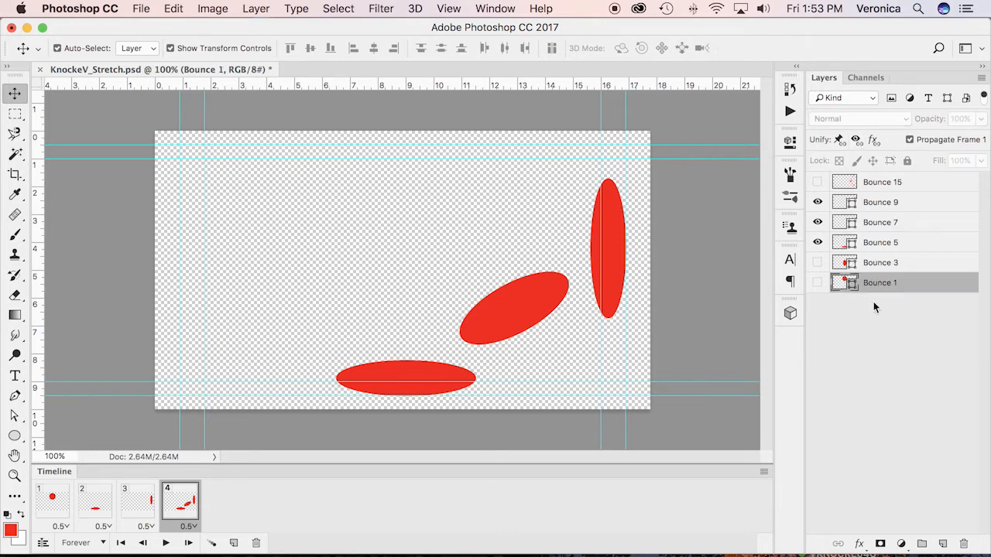
left_click(817, 282)
left_click(817, 242)
left_click(817, 263)
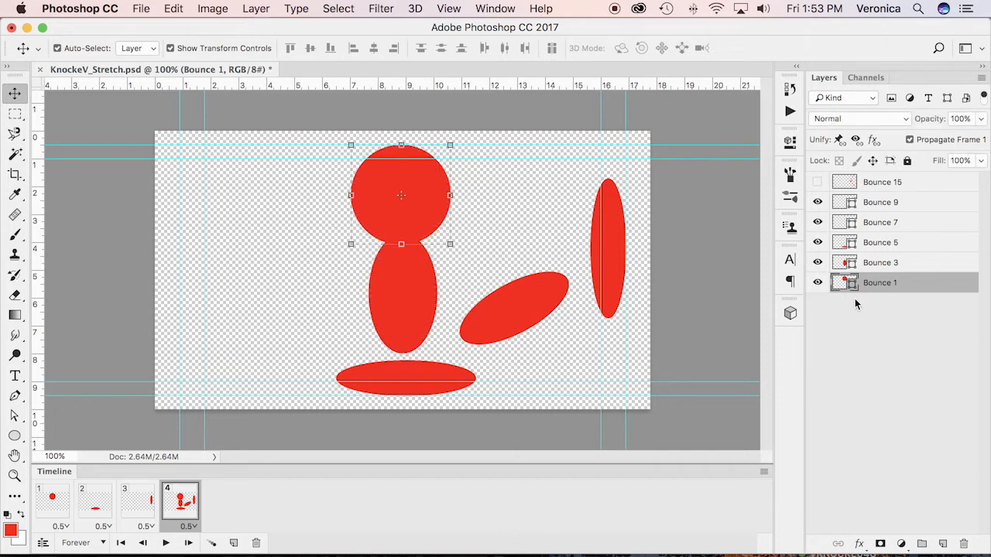
left_click_drag(818, 202, 818, 242)
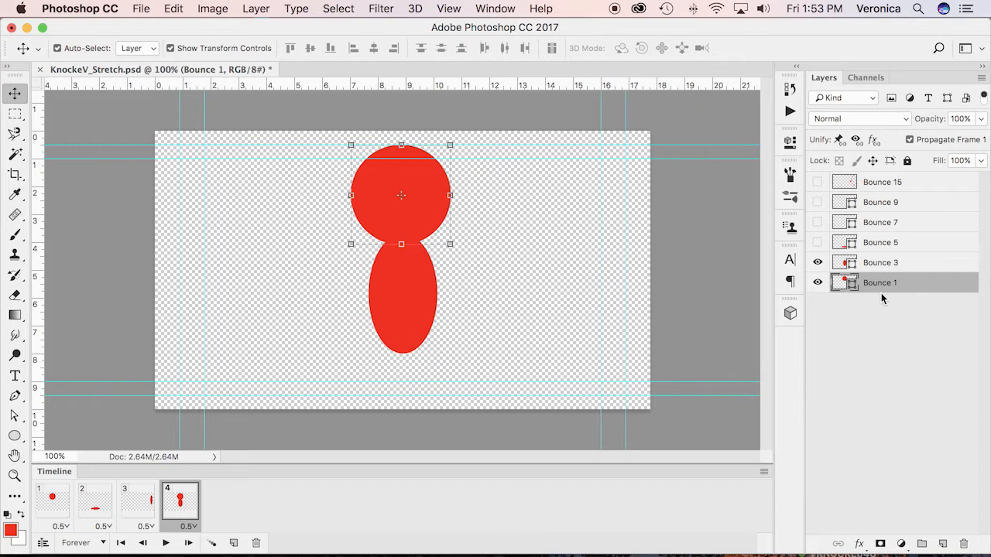
Duplicate the Bounce 1 layer and name the copy Bounce 2.
left_click(874, 282)
key("super+j")
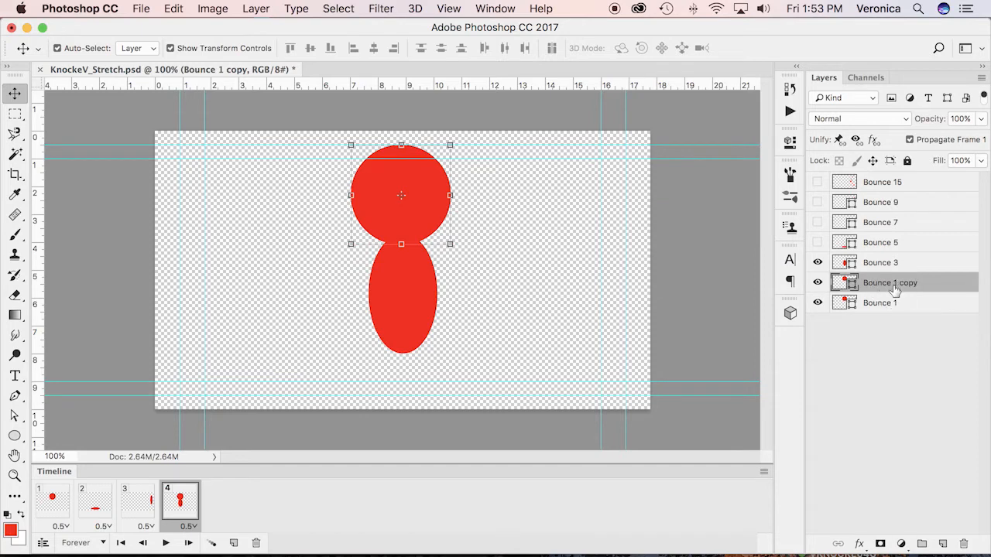
double_click(895, 283)
left_click_drag(895, 283, 929, 282)
type("2")
left_click(885, 360)
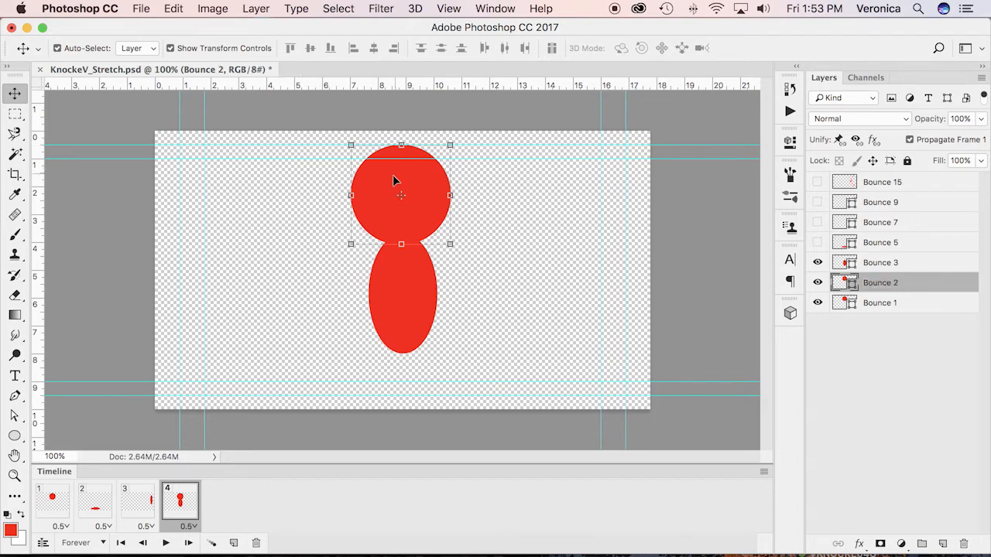
Move the Bounce 2 circle down between the Bounce 1 and Bounce 3 poses and scale it to about 74% width and 97% height.
left_click_drag(405, 170, 404, 196)
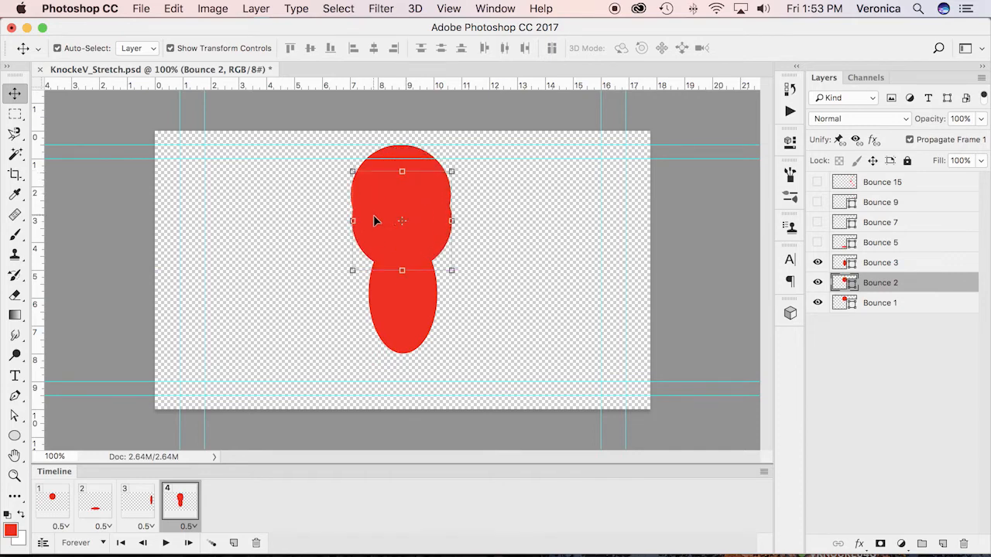
left_click_drag(353, 221, 363, 221)
left_click_drag(454, 222, 440, 221)
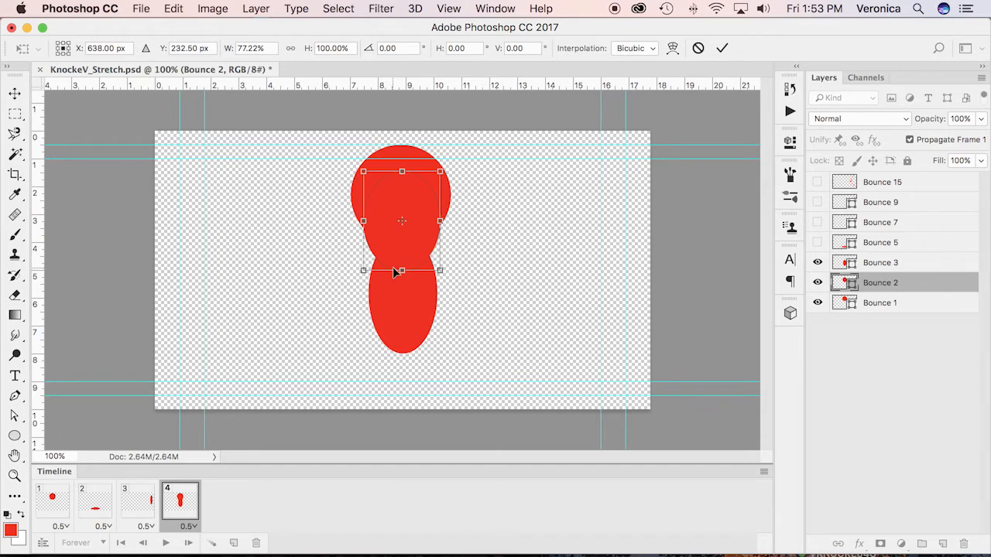
left_click_drag(403, 271, 400, 280)
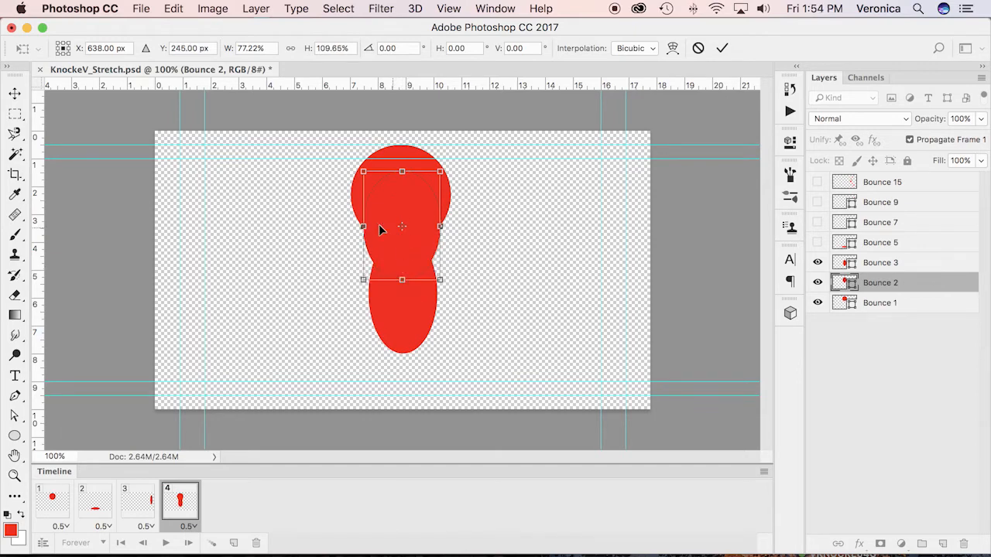
left_click_drag(364, 226, 369, 227)
left_click_drag(442, 226, 432, 226)
left_click_drag(402, 173, 437, 237)
left_click_drag(368, 237, 418, 232)
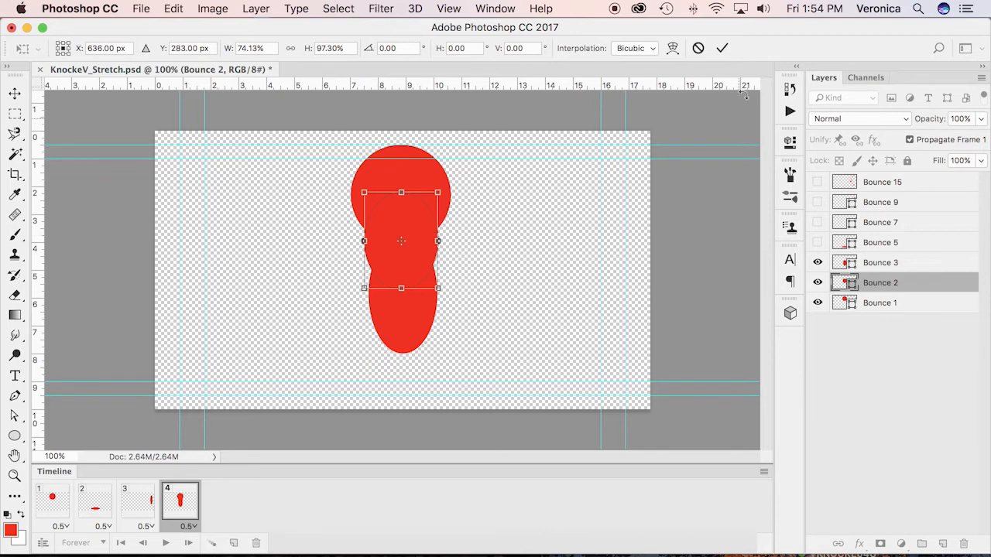
left_click(720, 48)
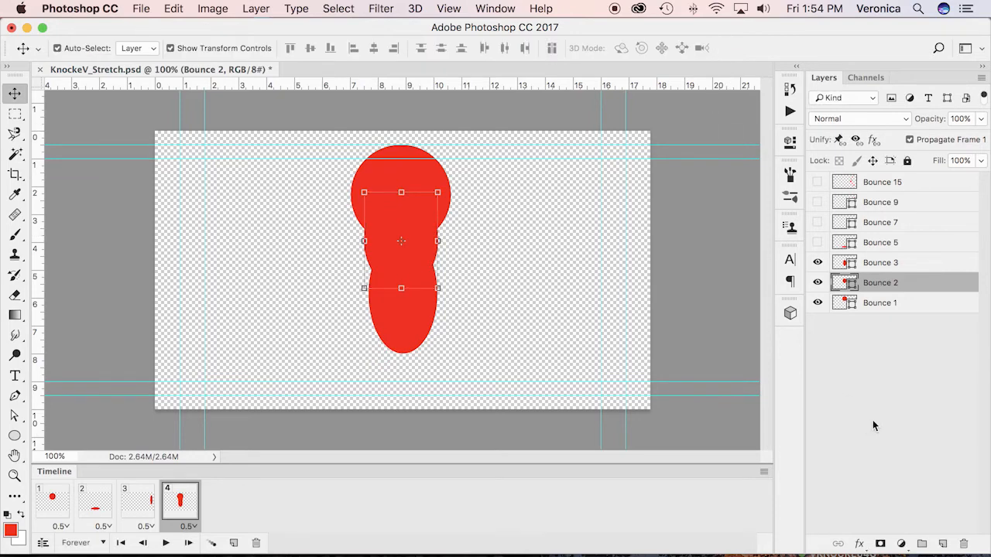
Show Bounce 5, hide Bounce 1 and Bounce 2, and make Bounce 3 the active layer.
left_click(817, 243)
left_click_drag(817, 283, 818, 303)
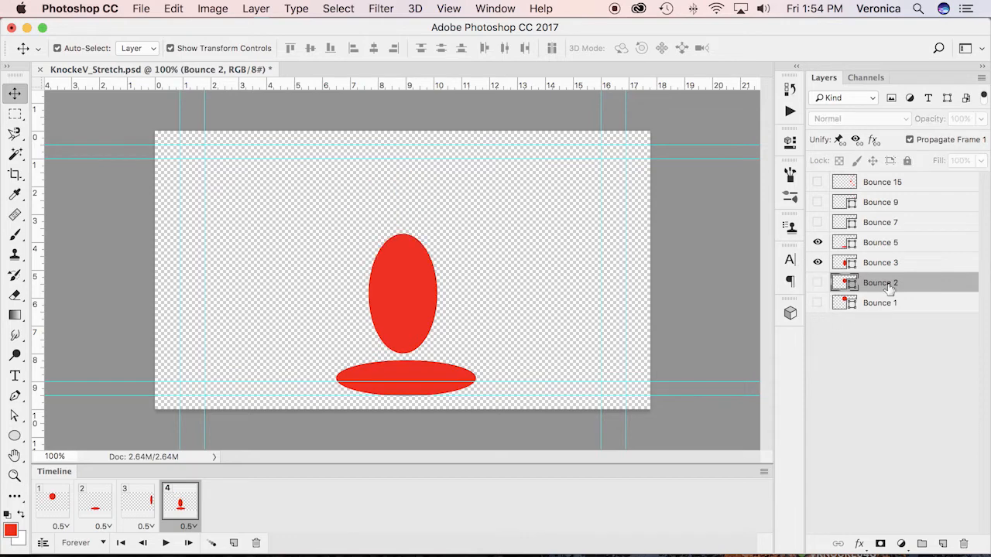
left_click(890, 264)
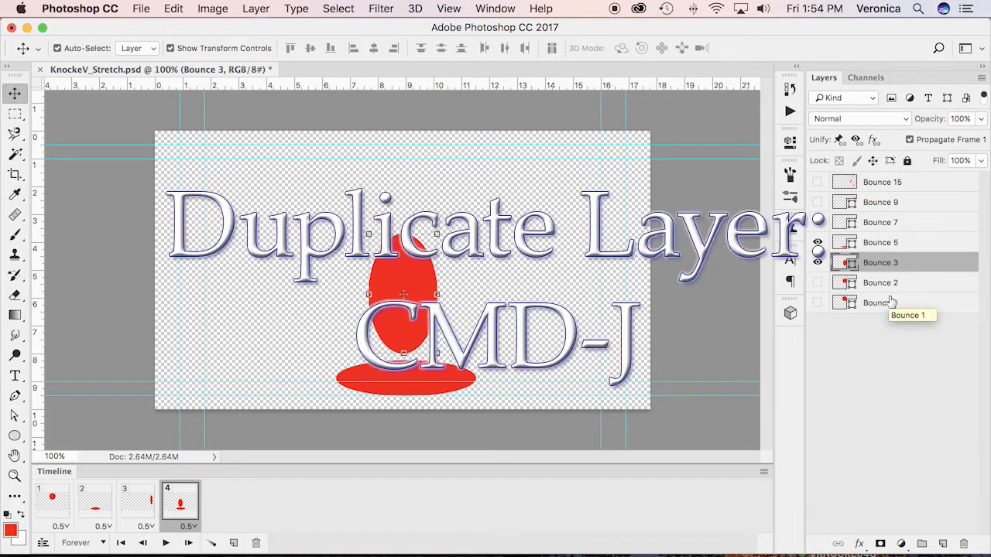
Duplicate the Bounce 3 layer and name the copy Bounce 4.
key("super+j")
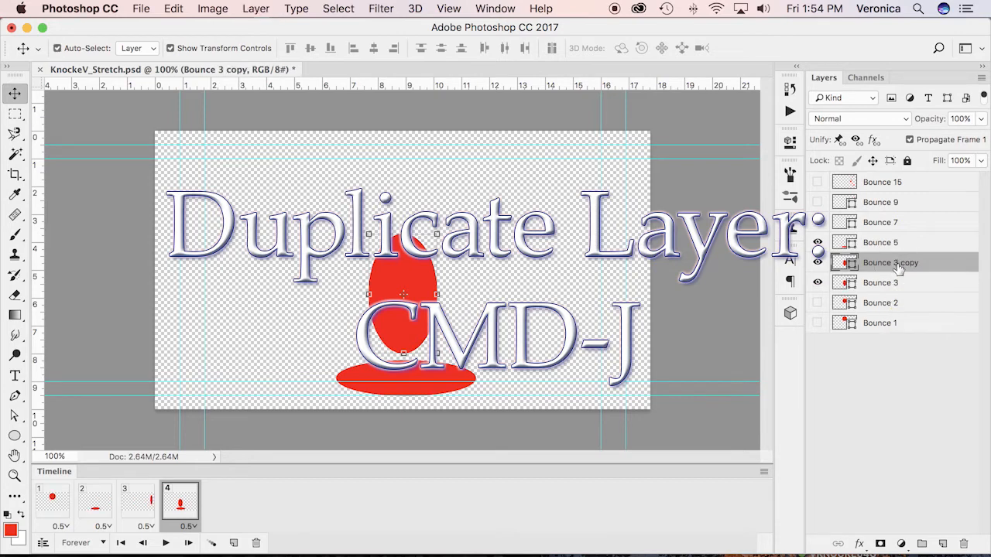
double_click(897, 264)
left_click(895, 264)
left_click_drag(894, 264, 934, 262)
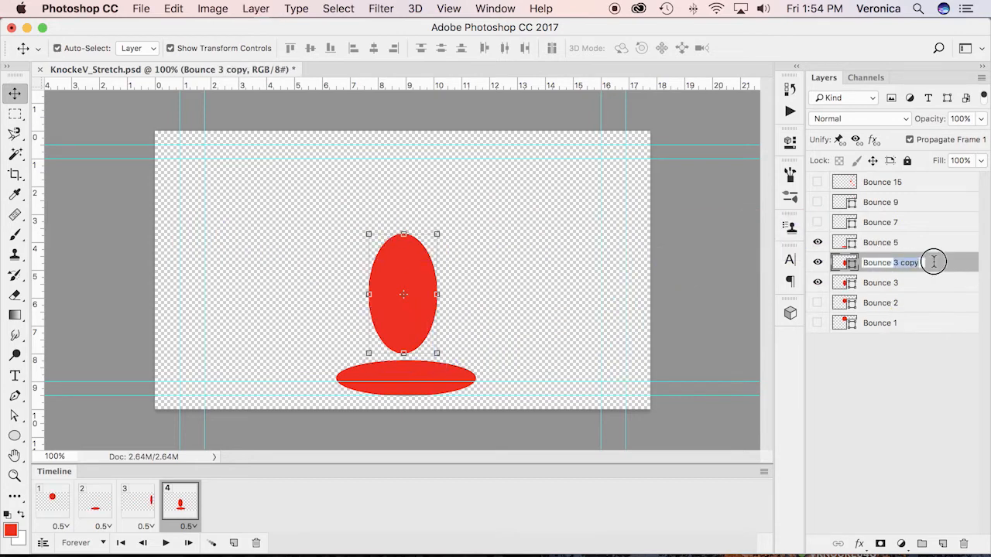
type("5")
key("Return")
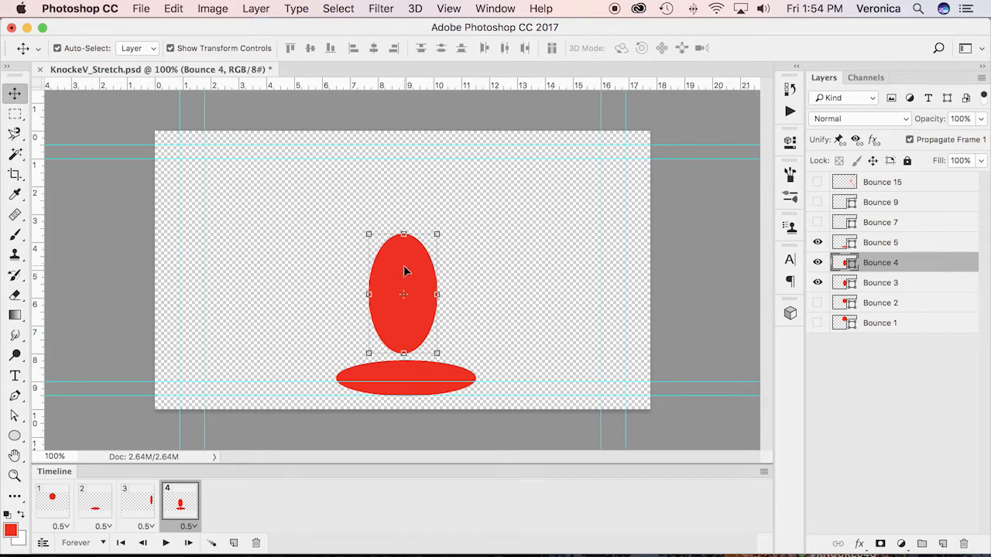
Move the Bounce 4 ellipse down to the floor pose and squash it to about 133% width and 80% height.
left_click_drag(404, 271, 403, 305)
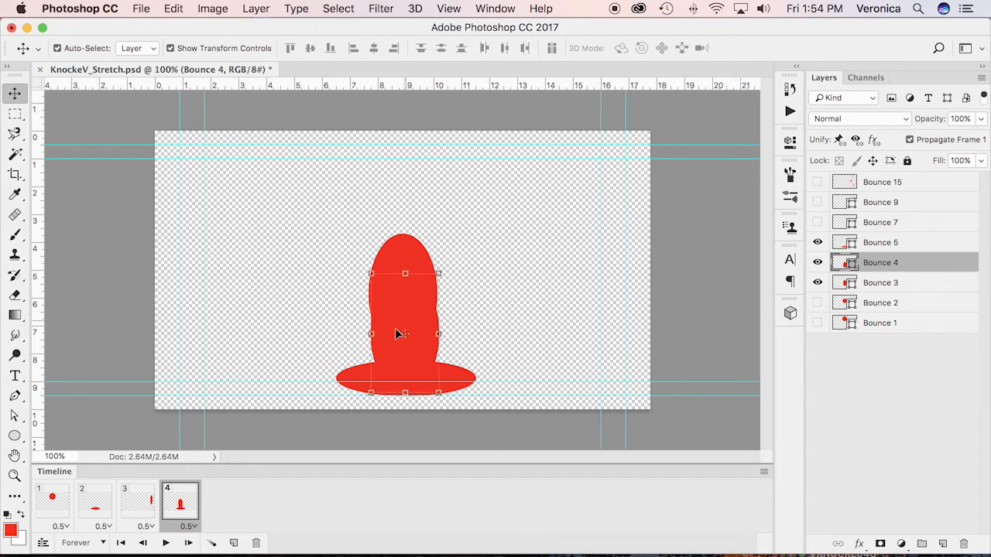
left_click_drag(372, 334, 357, 334)
left_click_drag(439, 334, 449, 334)
left_click_drag(403, 273, 404, 298)
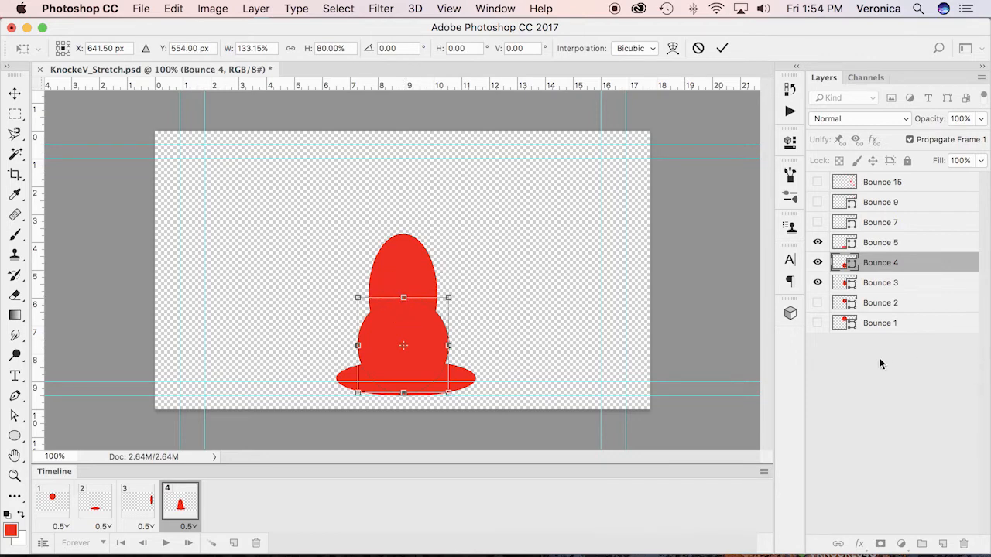
left_click(721, 48)
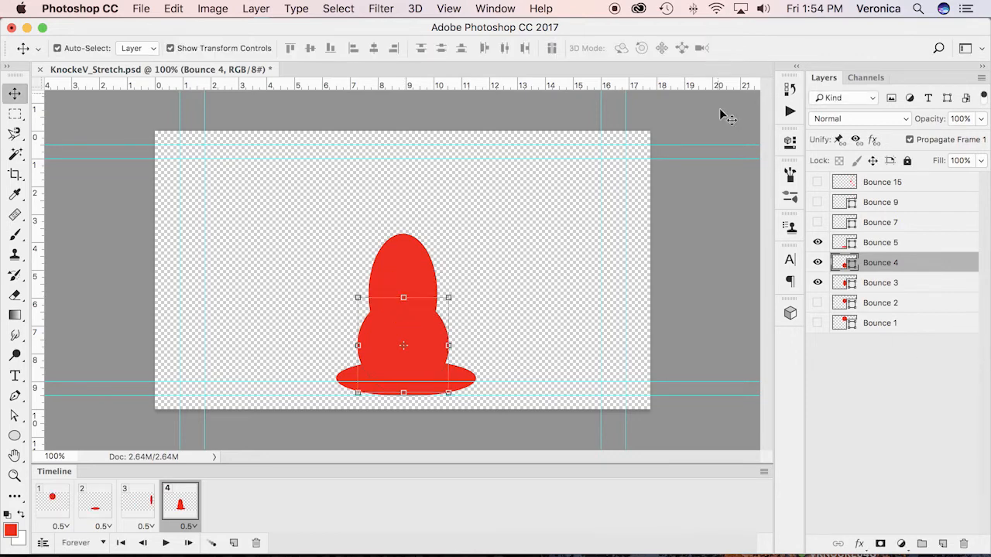
Make Bounce 5 the active layer, show Bounce 7, and hide Bounce 3 and Bounce 4.
left_click(883, 243)
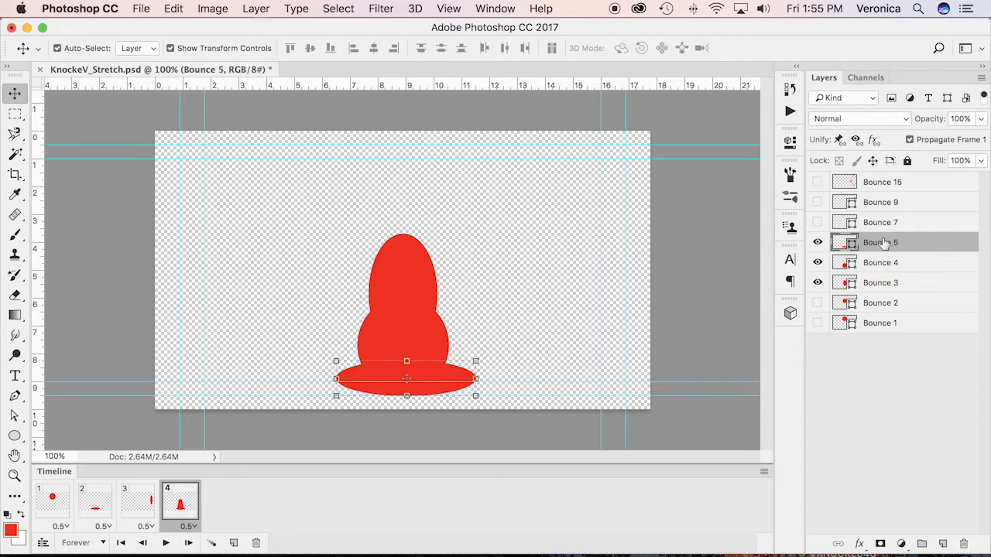
left_click(818, 223)
left_click_drag(817, 263, 818, 291)
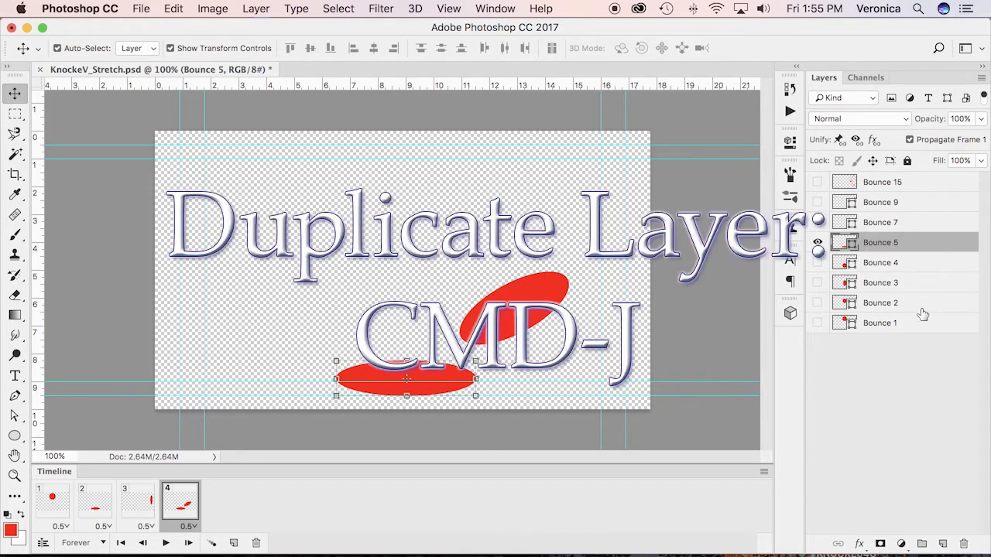
Duplicate the Bounce 5 layer and name the copy Bounce 6.
key("super+j")
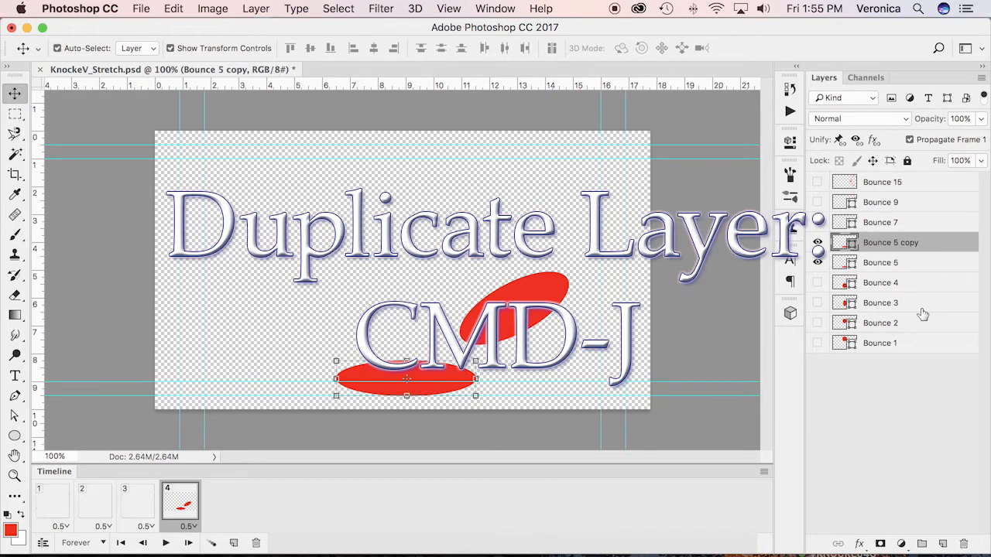
double_click(897, 243)
left_click(896, 243)
left_click_drag(895, 243, 929, 242)
type("6")
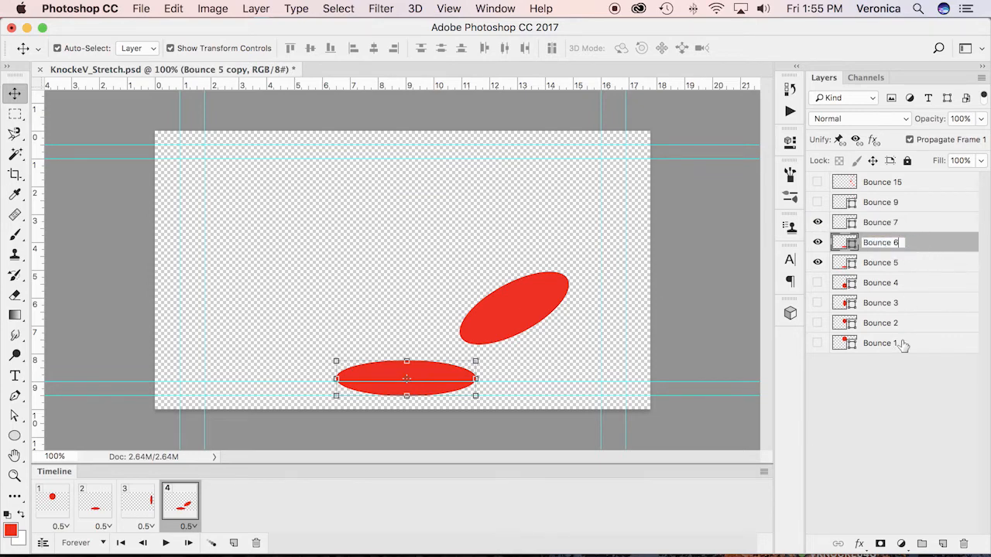
left_click(895, 384)
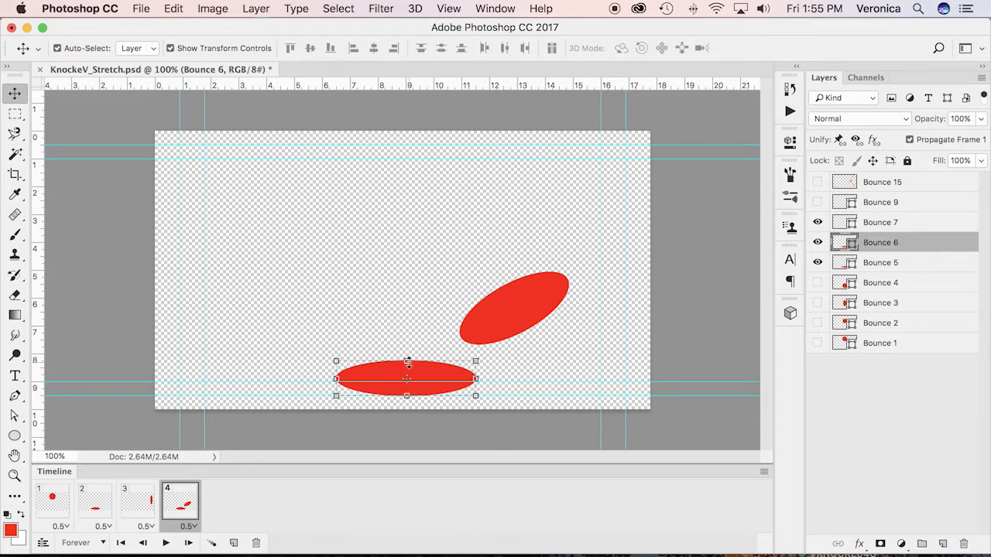
Move the Bounce 6 ellipse between the Bounce 5 and Bounce 7 poses and scale it to about 69% width and 149% height.
left_click_drag(402, 376, 426, 325)
left_click_drag(355, 351, 381, 353)
left_click_drag(497, 352, 477, 352)
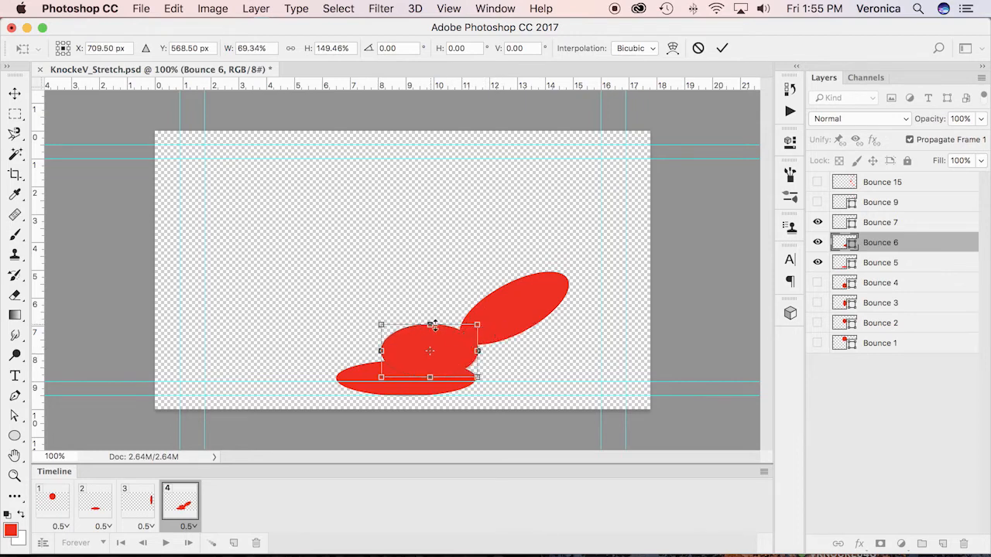
Rotate the Bounce 6 ellipse to about 45° toward the Bounce 7 pose and reshape it to about 55% width and 271% height.
left_click_drag(432, 324, 461, 345)
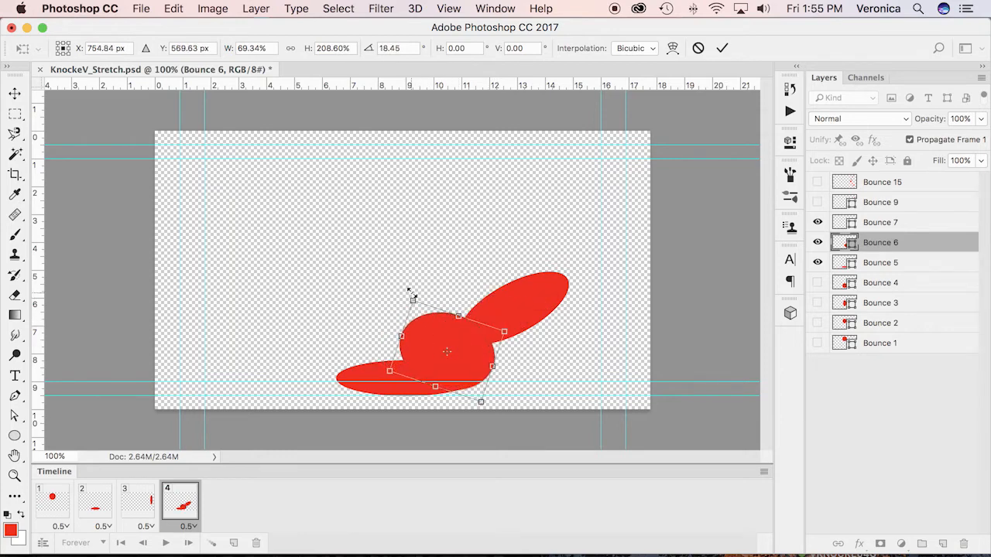
left_click_drag(401, 291, 425, 284)
left_click_drag(449, 343, 453, 331)
left_click_drag(426, 376, 423, 382)
mouse_move(485, 375)
left_mouse_down()
mouse_move(472, 366)
mouse_move(479, 371)
left_mouse_up()
left_click_drag(418, 379, 418, 383)
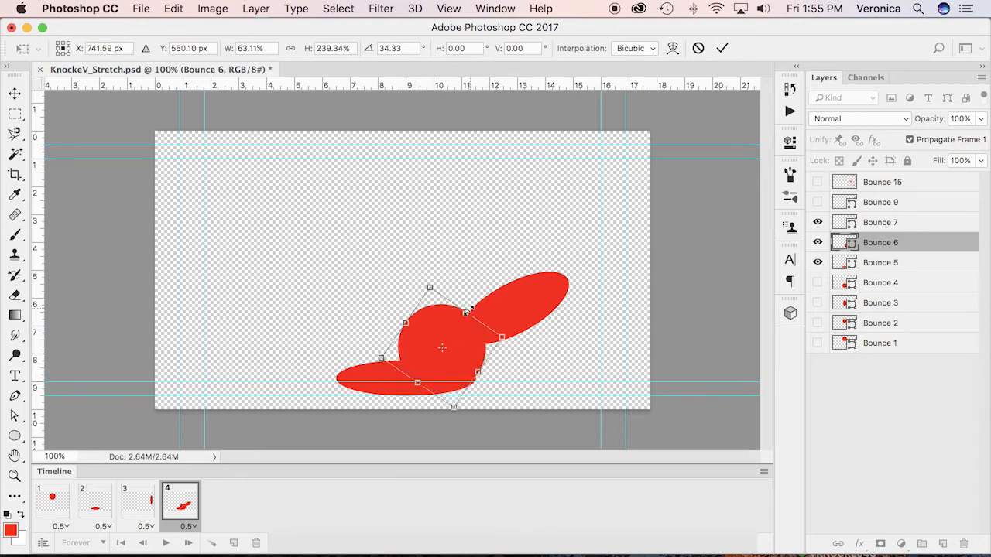
mouse_move(463, 314)
left_mouse_down()
mouse_move(471, 289)
mouse_move(472, 301)
left_mouse_up()
left_click_drag(410, 318, 418, 323)
left_click_drag(441, 269, 455, 270)
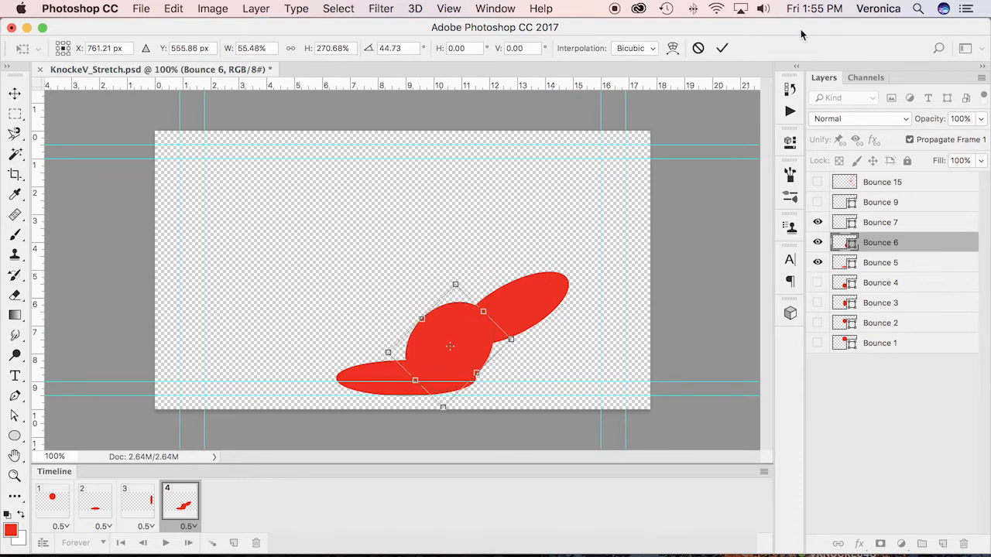
left_click(721, 48)
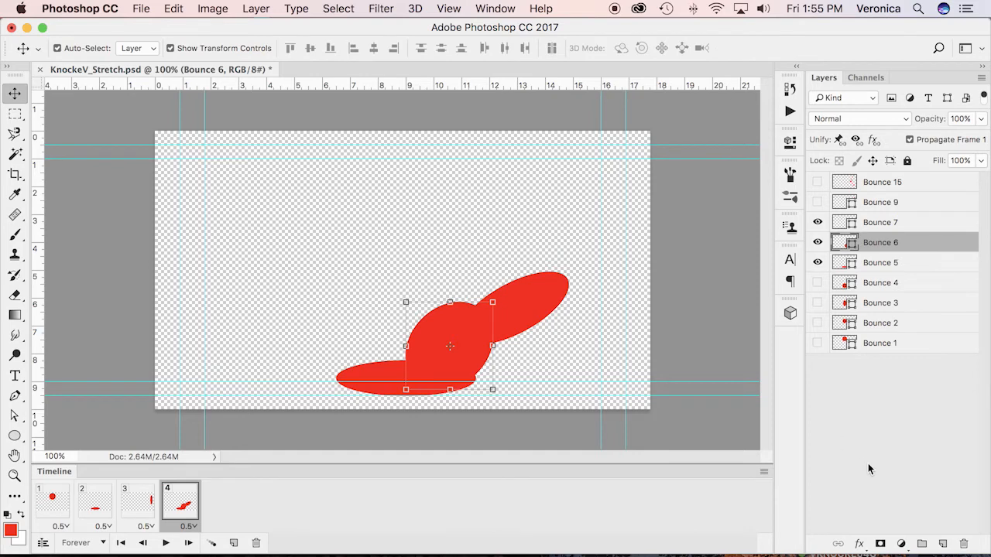
Hide Bounce 5 and Bounce 6, make Bounce 7 the active layer, and show Bounce 9.
left_click(817, 263)
left_click(818, 242)
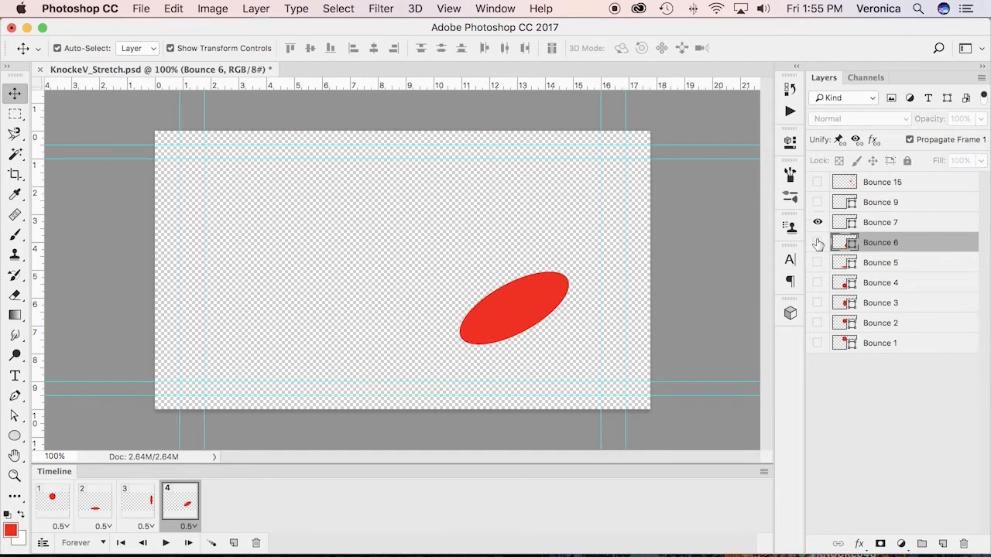
left_click(875, 224)
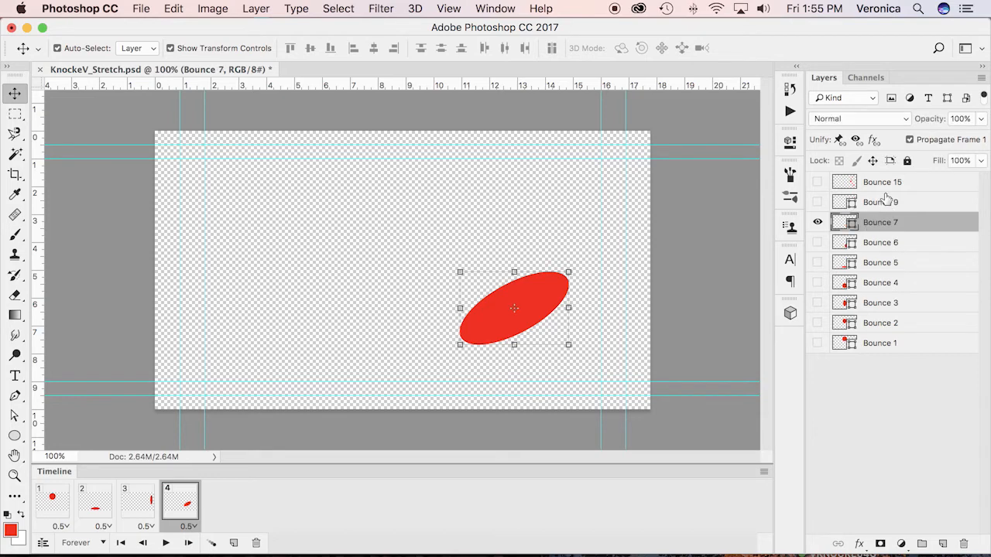
left_click(817, 202)
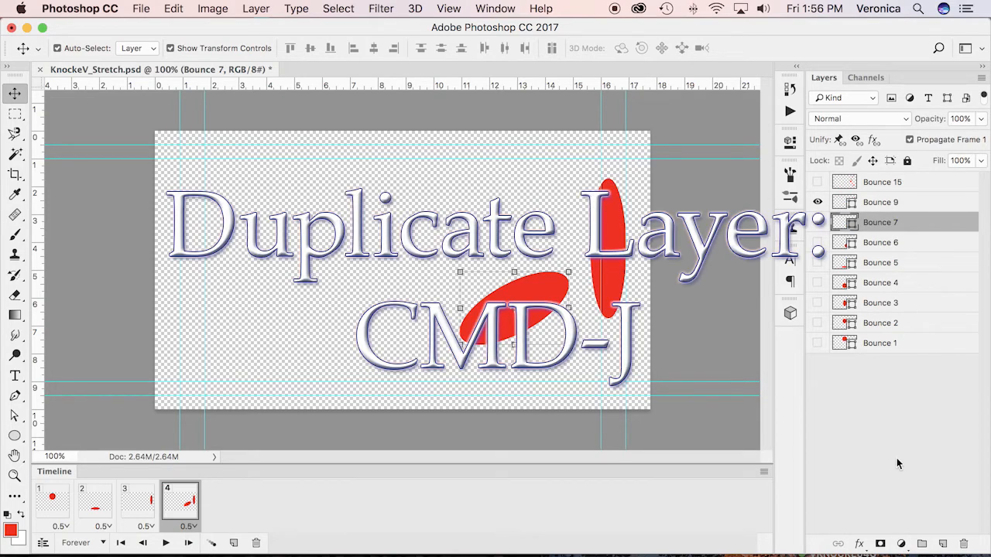
Duplicate the Bounce 7 layer and name the copy Bounce 8.
key("super+j")
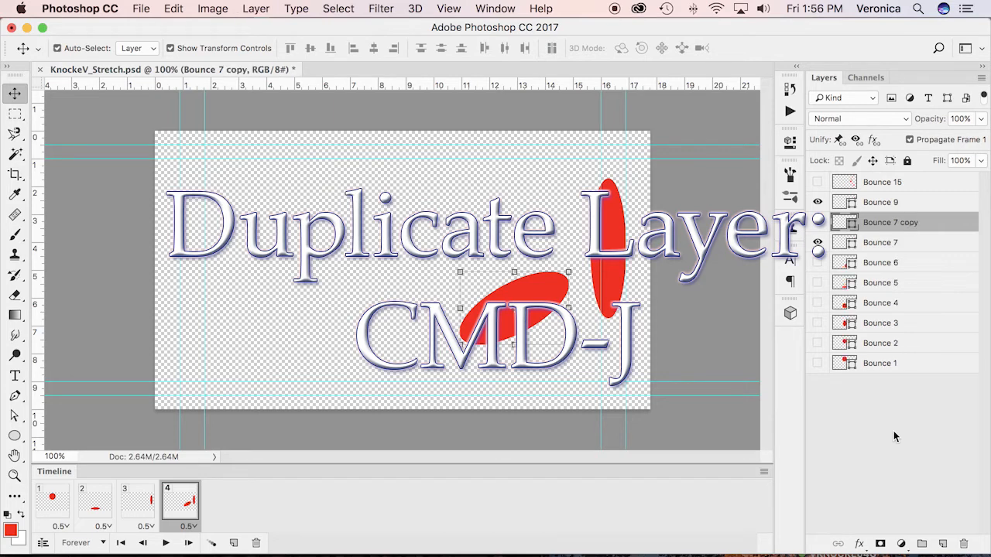
double_click(895, 223)
left_click_drag(893, 222, 937, 226)
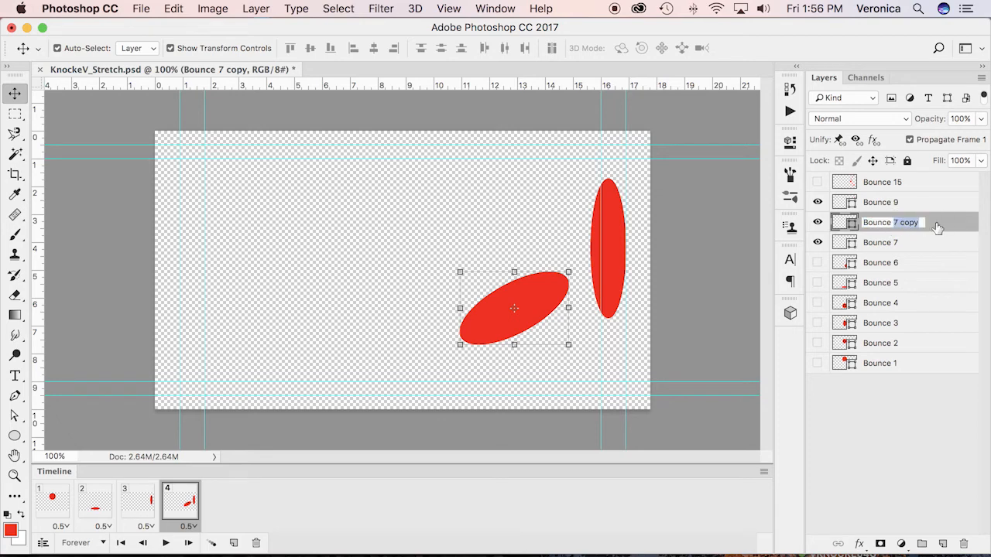
type("8")
key("Return")
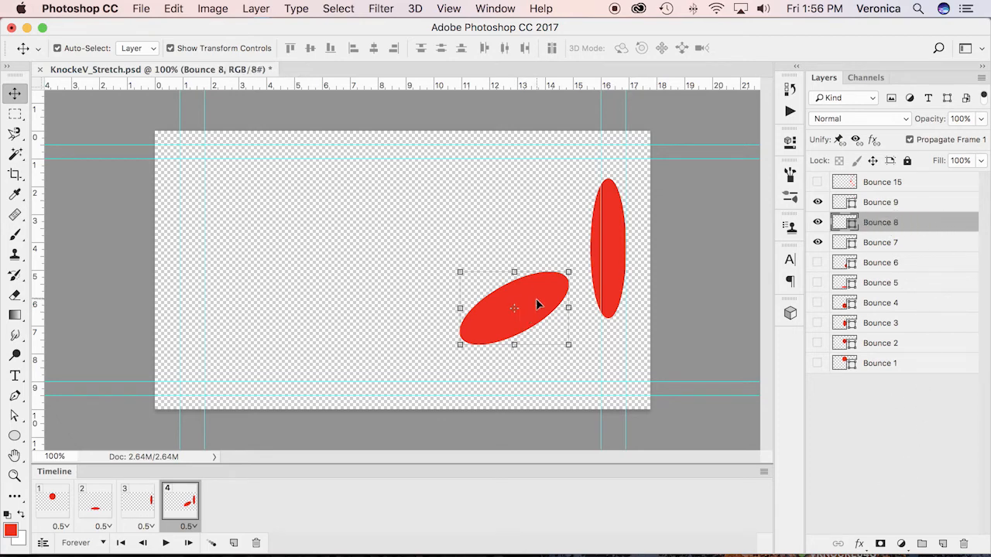
Move the Bounce 8 ellipse between the Bounce 7 and Bounce 9 poses and scale it to about 92% width and 124% height.
left_click(536, 300)
left_click_drag(536, 304, 594, 262)
left_click_drag(572, 231, 572, 219)
left_click_drag(572, 304, 572, 309)
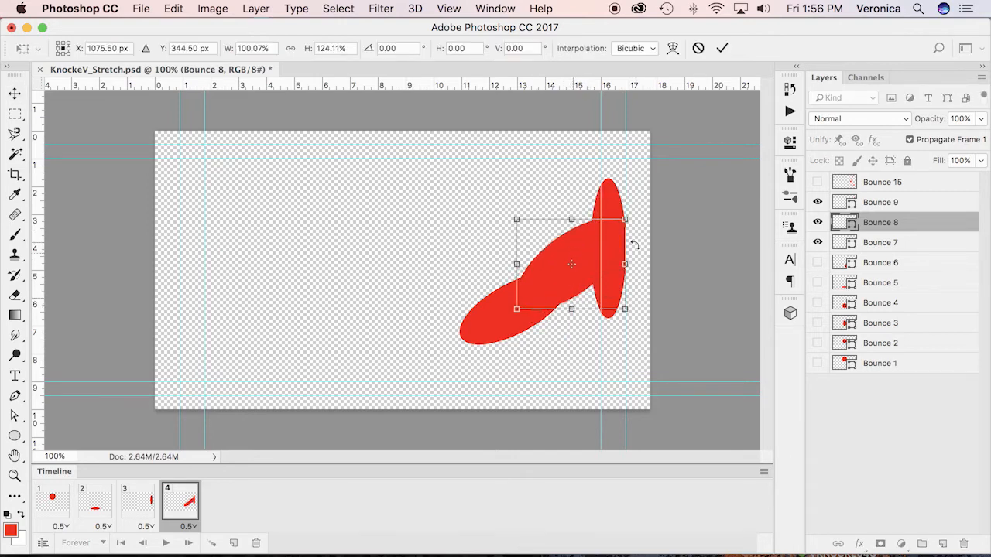
left_click_drag(515, 263, 525, 266)
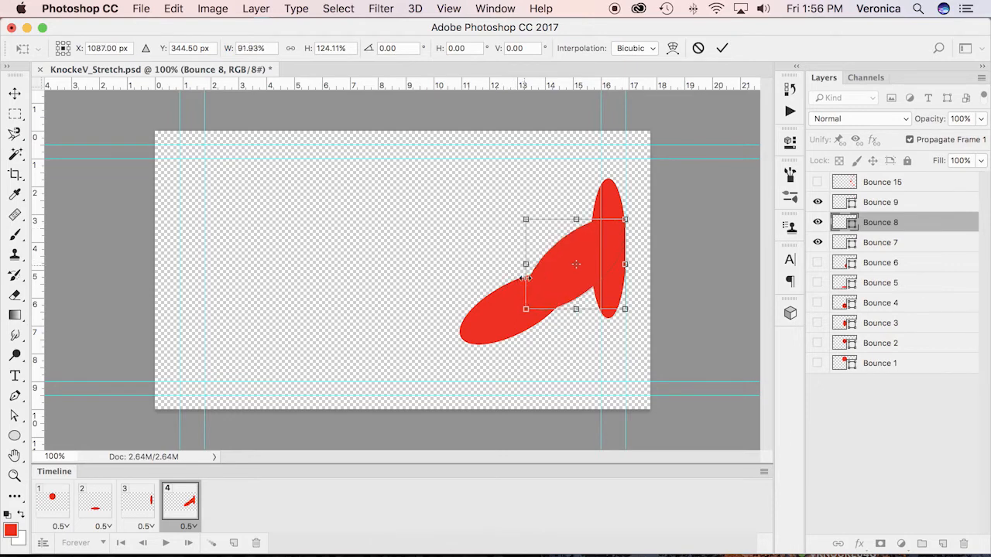
Rotate the Bounce 8 ellipse to about 13° and resize it to about 79% width and 116% height.
left_click_drag(523, 311, 521, 299)
left_click_drag(634, 231, 628, 230)
left_click_drag(526, 193, 531, 190)
left_click_drag(566, 262, 569, 269)
mouse_move(516, 305)
left_mouse_down()
mouse_move(523, 291)
mouse_move(526, 299)
left_mouse_up()
left_click_drag(551, 212, 548, 205)
left_click_drag(635, 230, 620, 257)
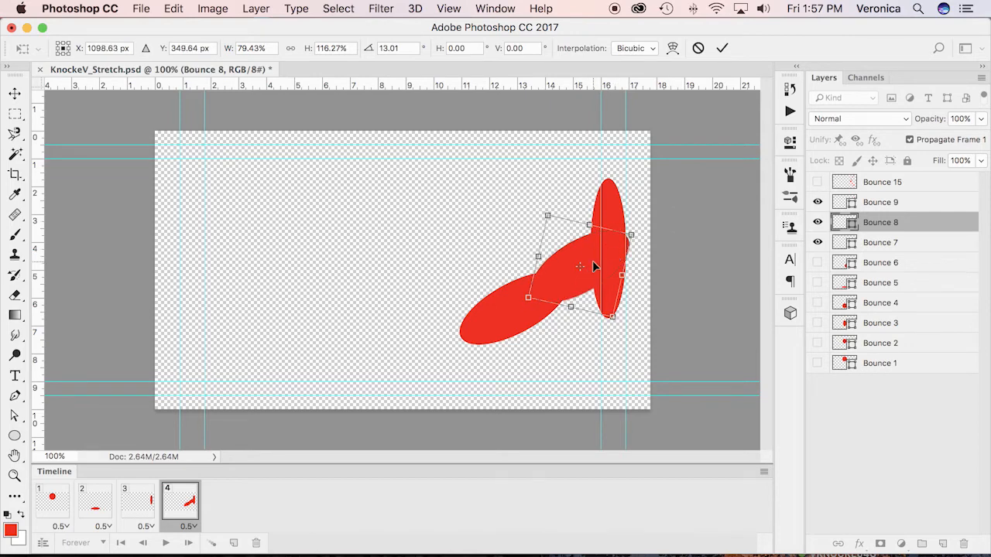
left_click(720, 48)
Hide Bounce 7 and Bounce 8, and show the Bounce 15 splatter alongside Bounce 9.
left_click(914, 473)
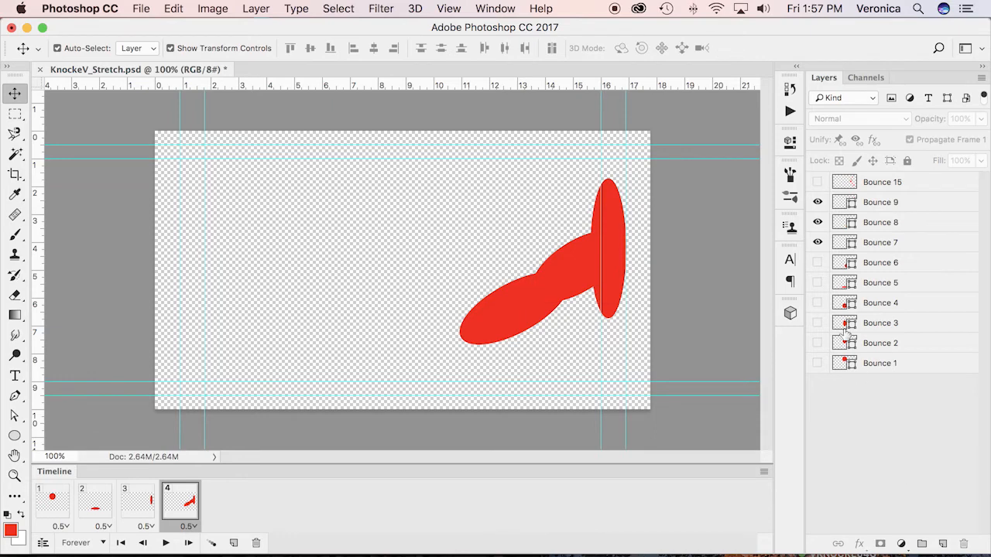
left_click(818, 242)
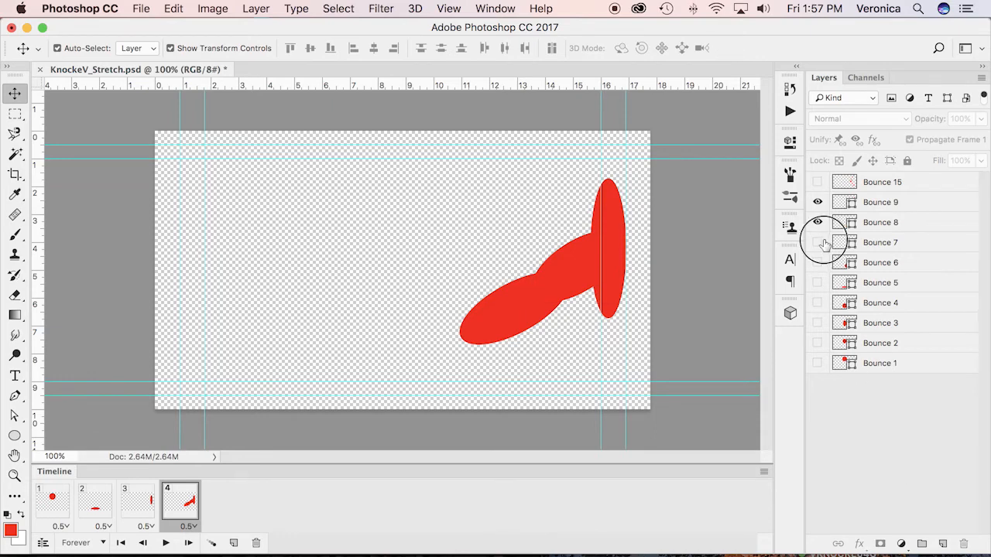
left_click(818, 222)
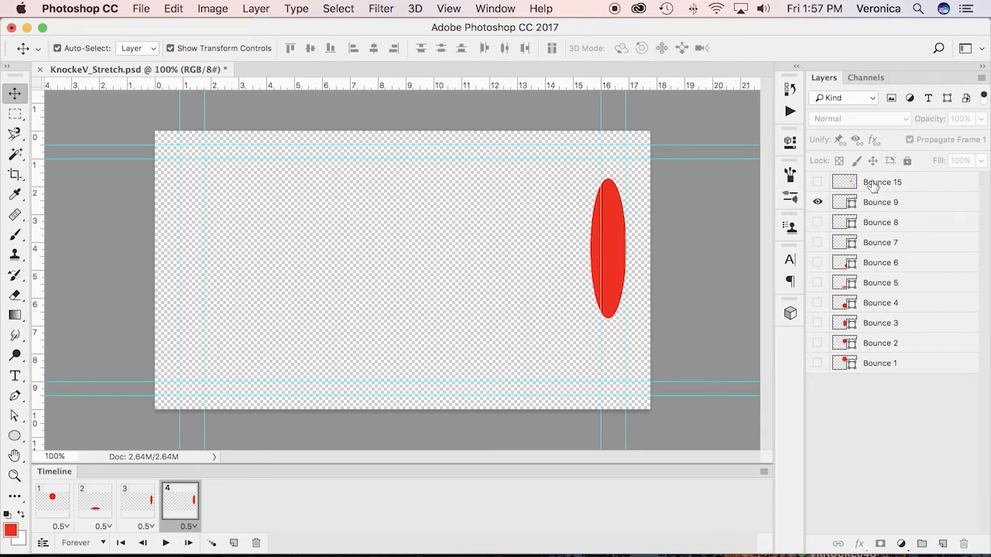
left_click(818, 182)
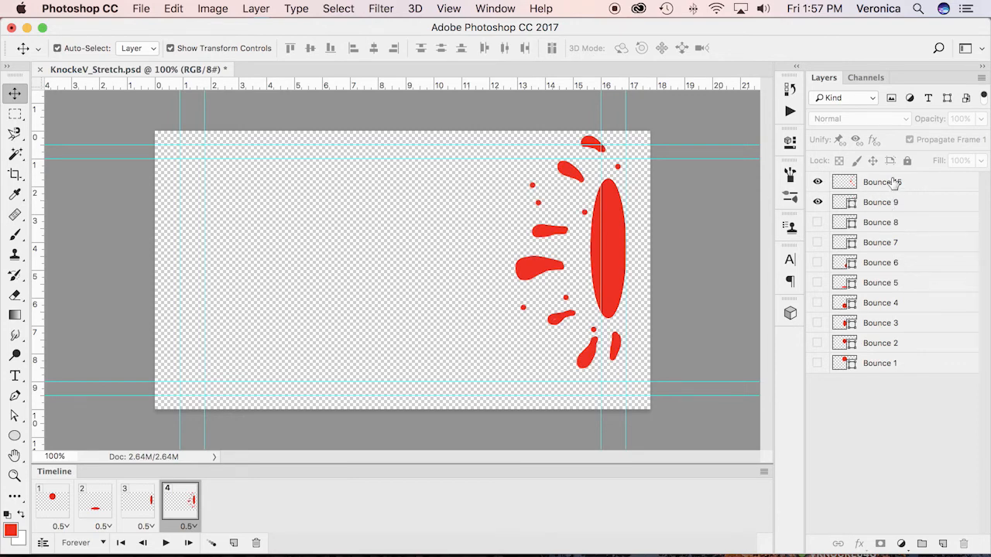
Duplicate the Bounce 9 layer and name the copy Bounce 10.
left_click(877, 203)
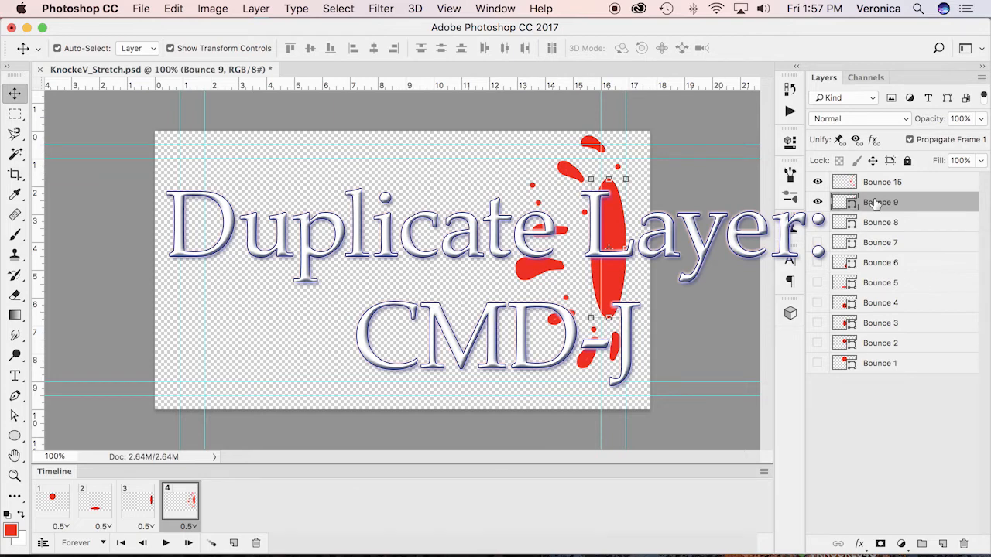
key("super+j")
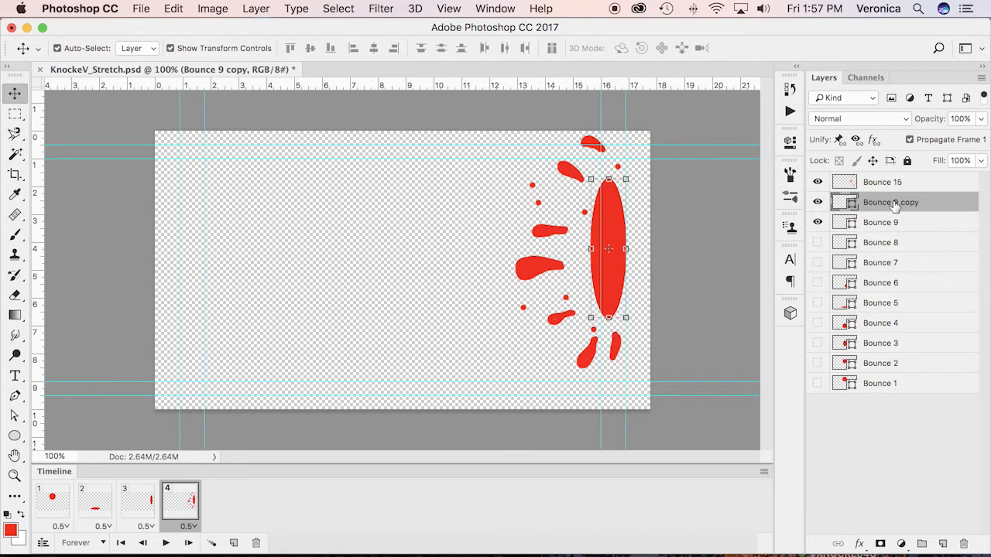
double_click(895, 203)
left_click(894, 202)
left_click_drag(894, 202, 923, 202)
type("10")
key("Return")
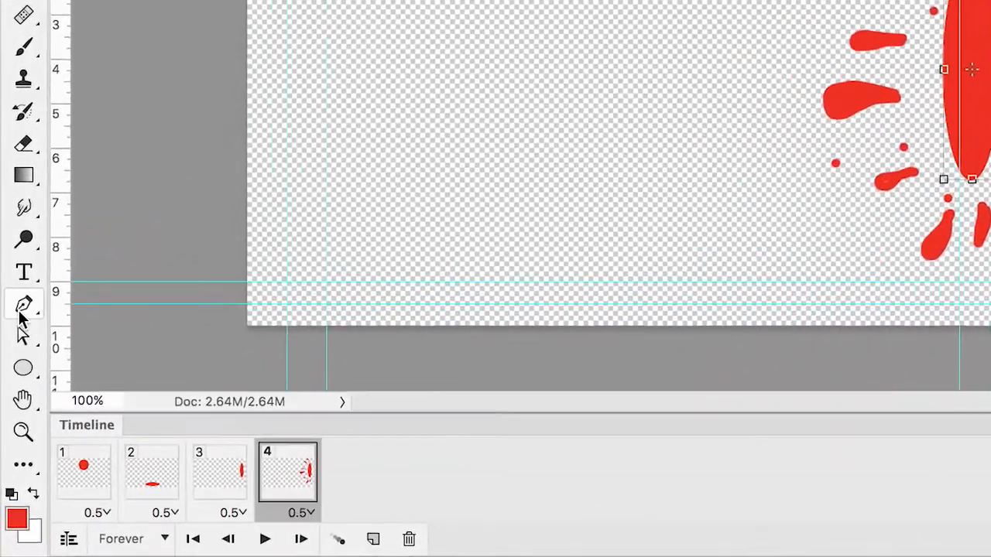
Add extra anchor points along the left edge of the Bounce 10 ellipse with the Add Anchor Point tool.
left_click(15, 396)
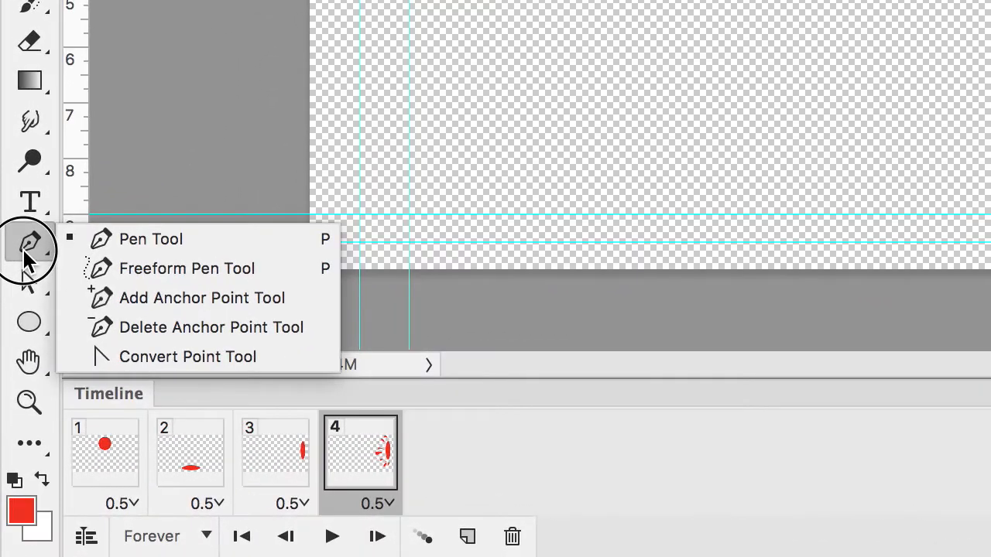
left_click(147, 297)
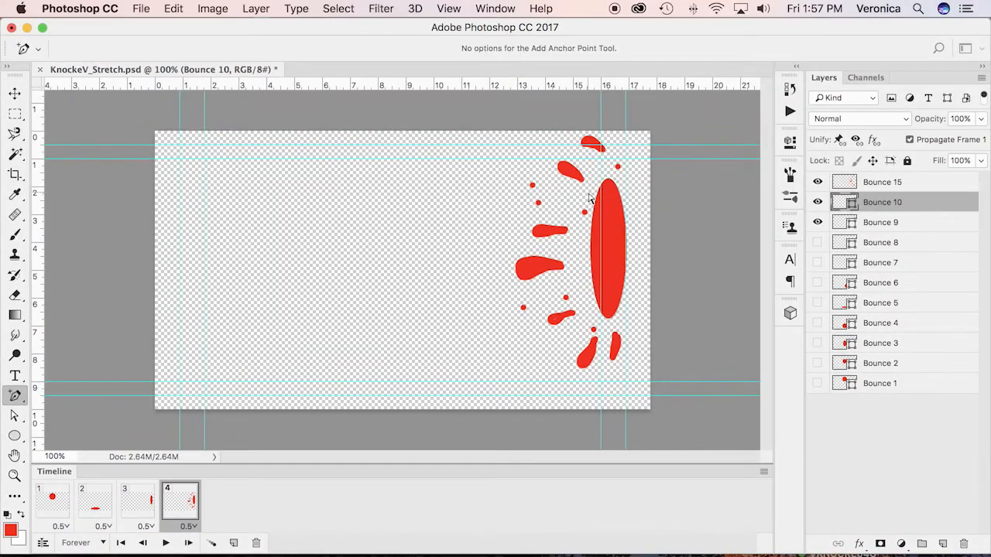
left_click(600, 197)
left_click(598, 305)
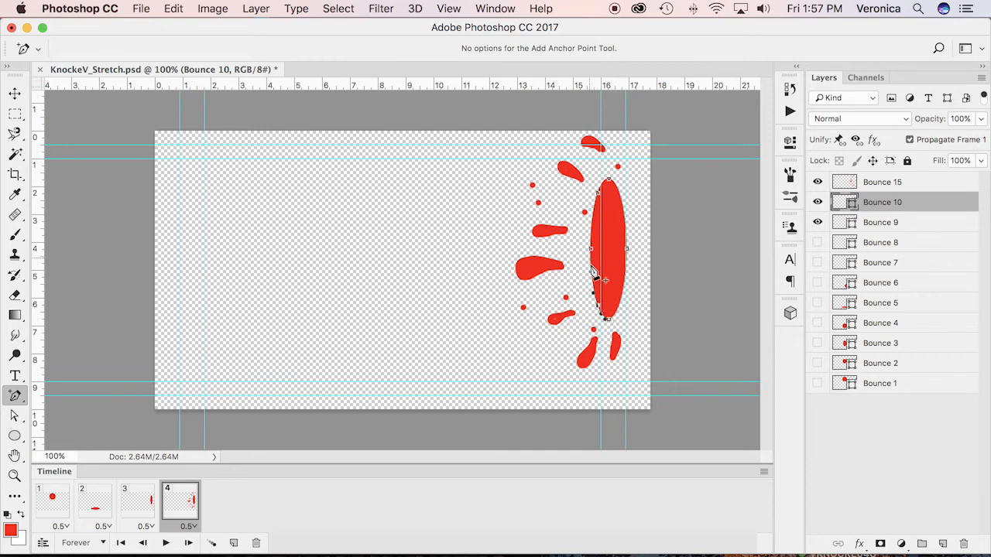
left_click(593, 280)
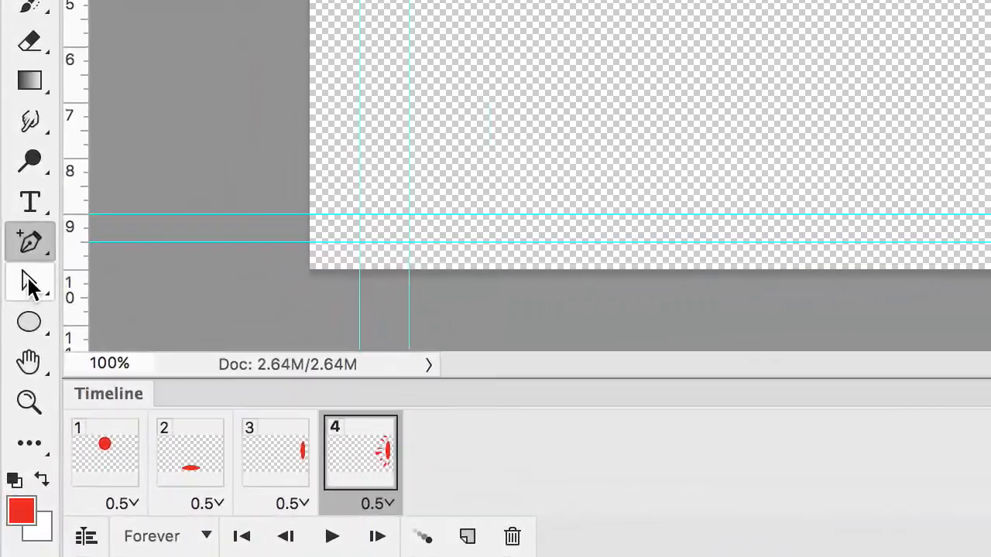
Pull the upper-left and middle-left anchor points of the Bounce 10 shape outward with the Direct Selection tool to form two bumps.
left_click(30, 285)
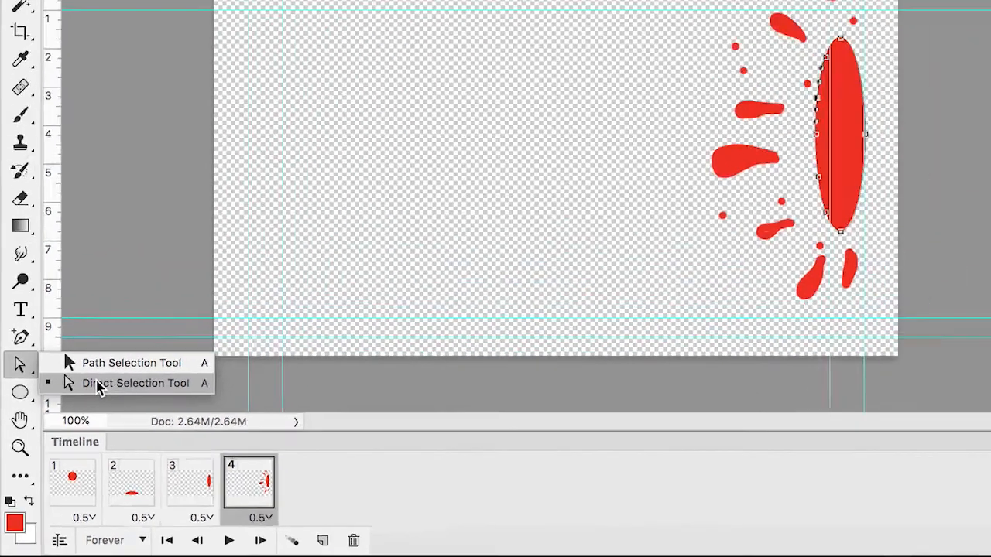
left_click(143, 309)
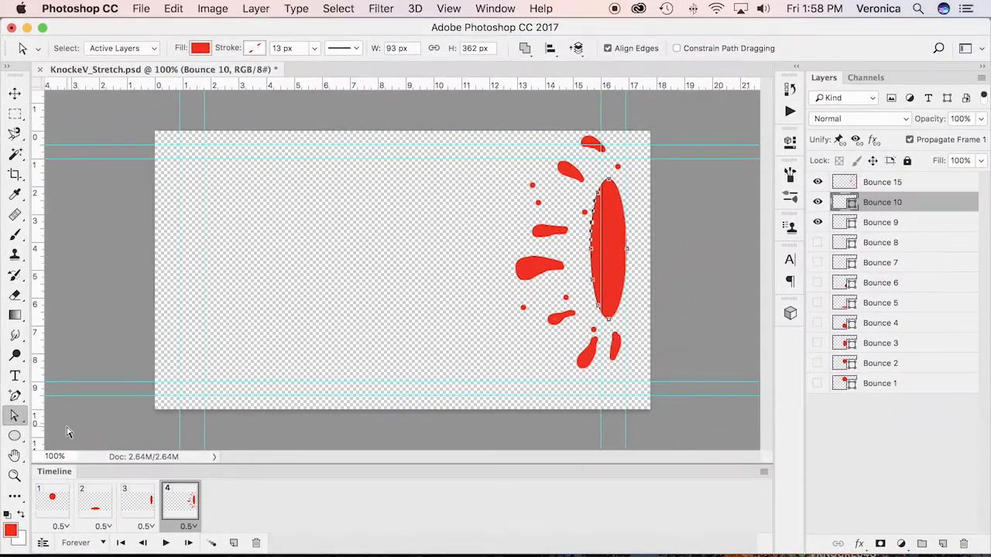
left_click(595, 176)
left_click(599, 197)
left_click(600, 197)
left_click_drag(601, 198, 587, 198)
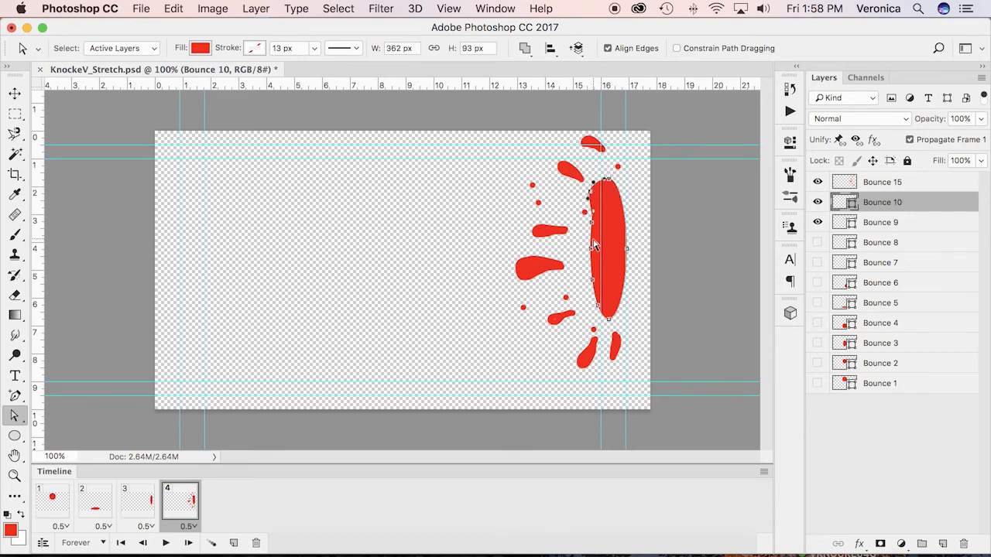
left_click_drag(594, 248, 579, 249)
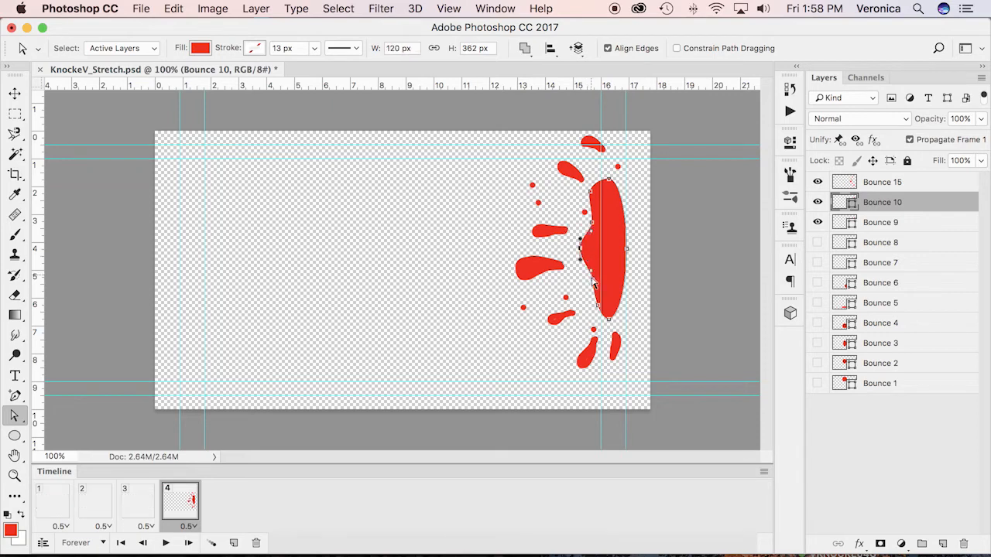
Pull the lower-left anchor of the Bounce 10 shape outward and push the two anchors between the bumps inward.
left_click(597, 308)
left_click_drag(597, 307, 602, 221)
left_click(593, 280)
Round the upper bump of the Bounce 10 shape by shifting its anchors and adjusting their curve handles.
left_click_drag(609, 179, 586, 187)
left_click(590, 192)
left_click(599, 170)
left_click(594, 197)
left_click(587, 187)
left_click_drag(591, 182, 600, 170)
Round the lower bump of the Bounce 10 shape by adjusting its anchor's curve handles downward.
left_click(587, 318)
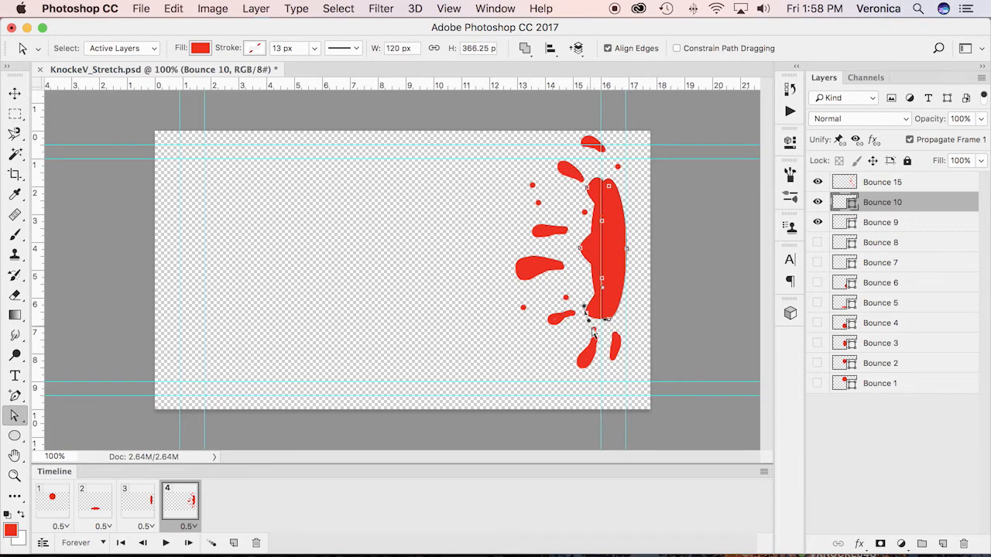
left_click_drag(589, 321, 599, 332)
left_click(590, 311)
left_click(588, 317)
mouse_move(590, 326)
left_mouse_down()
mouse_move(588, 345)
mouse_move(593, 331)
left_mouse_up()
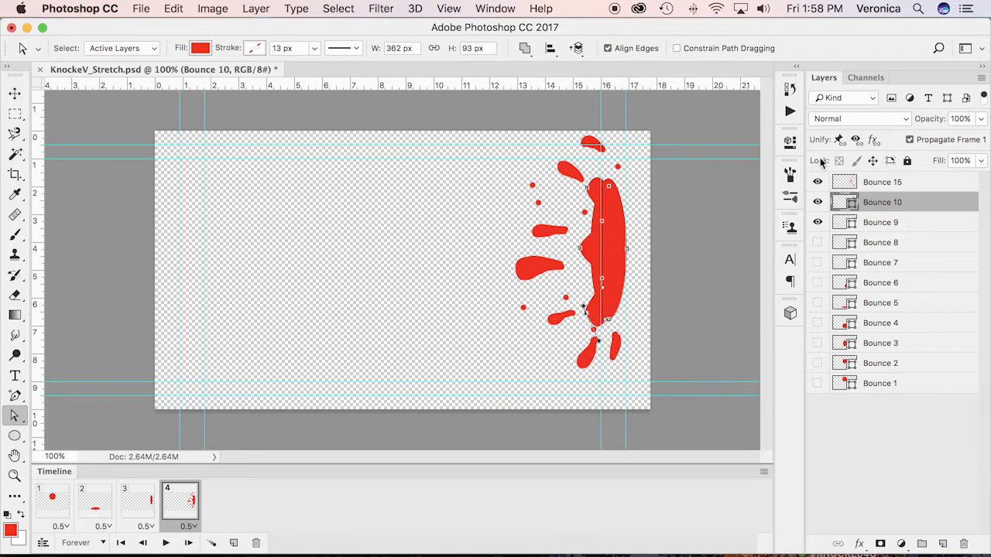
Hide Bounce 9 and add a new blank layer above Bounce 10.
left_click(881, 489)
left_click(819, 223)
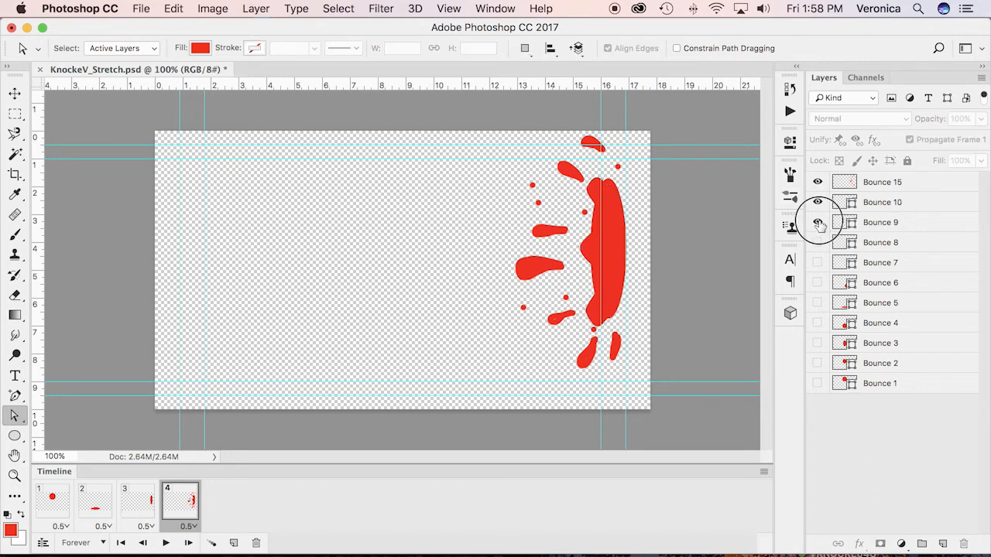
left_click_drag(837, 223, 882, 410)
key("super+z")
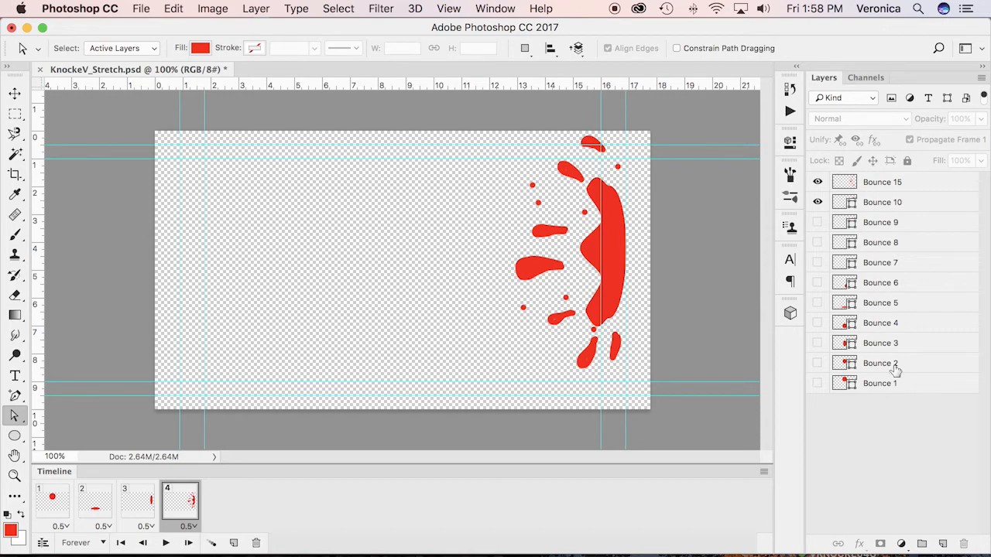
left_click(873, 202)
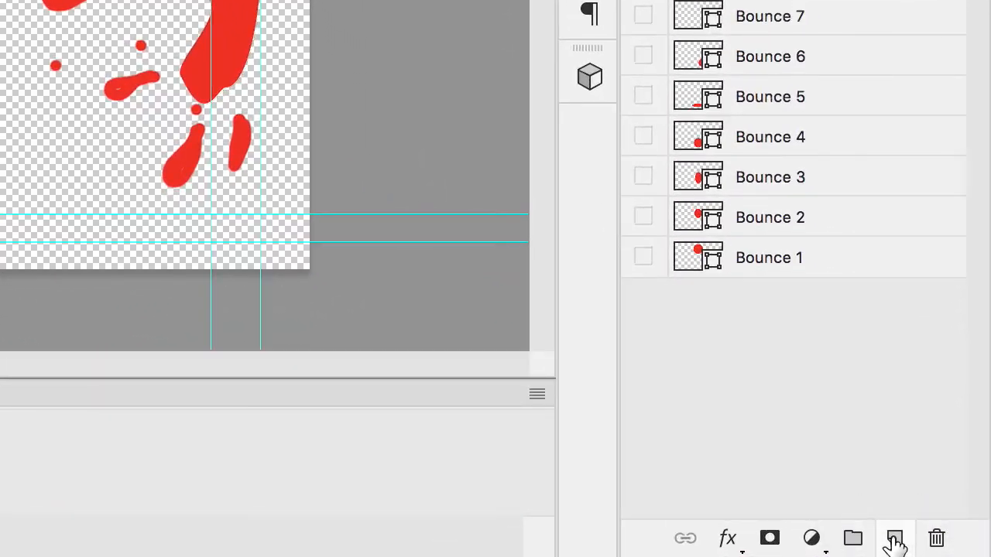
left_click(895, 541)
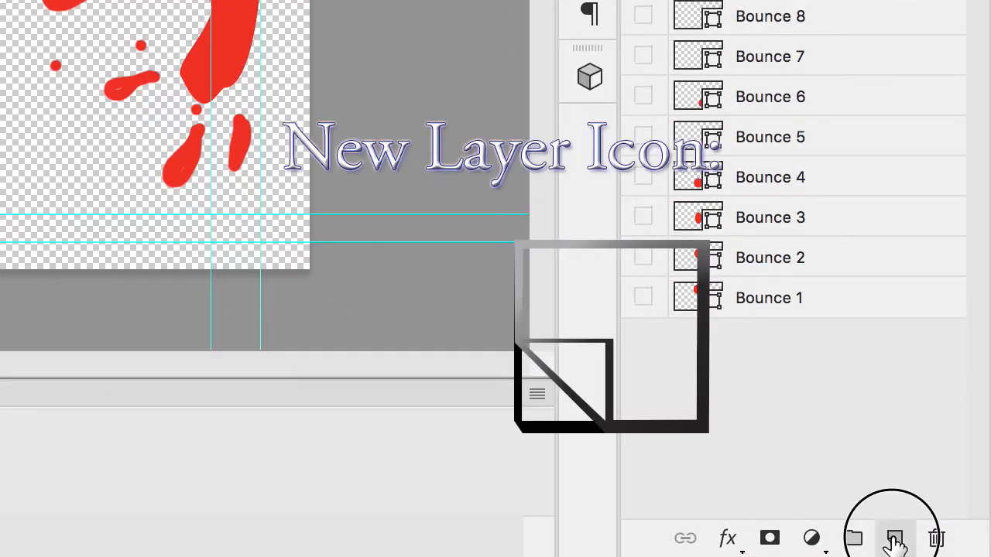
Add blank layers until four of them sit between Bounce 10 and Bounce 15.
left_click(894, 539)
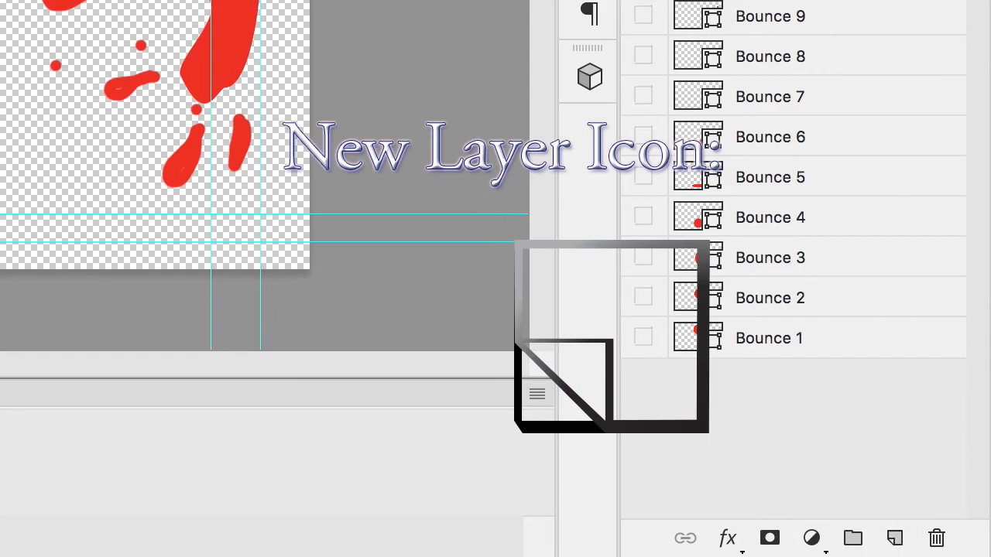
key("ctrl+shift+alt+n")
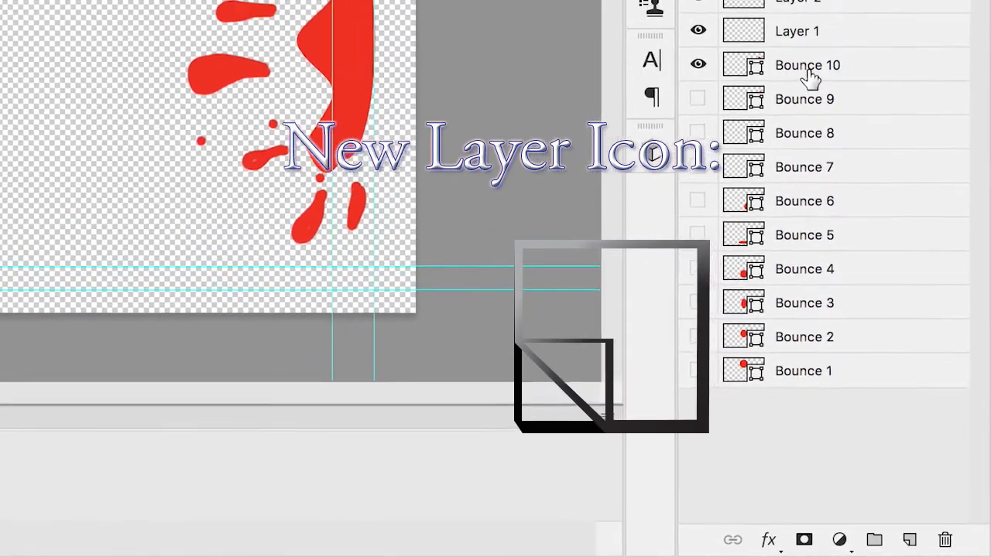
key("ctrl+shift+alt+n")
key("ctrl+shift+alt+n")
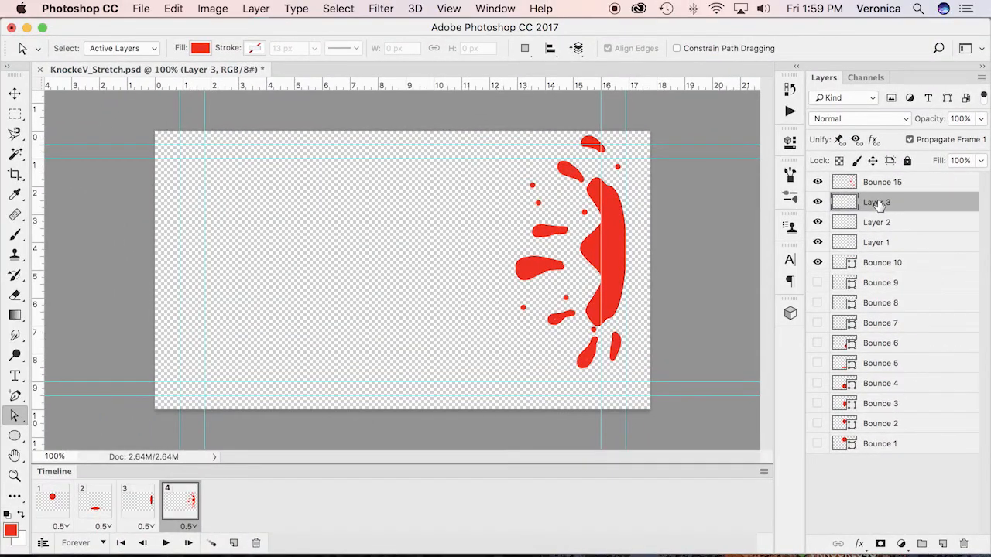
left_click(943, 544)
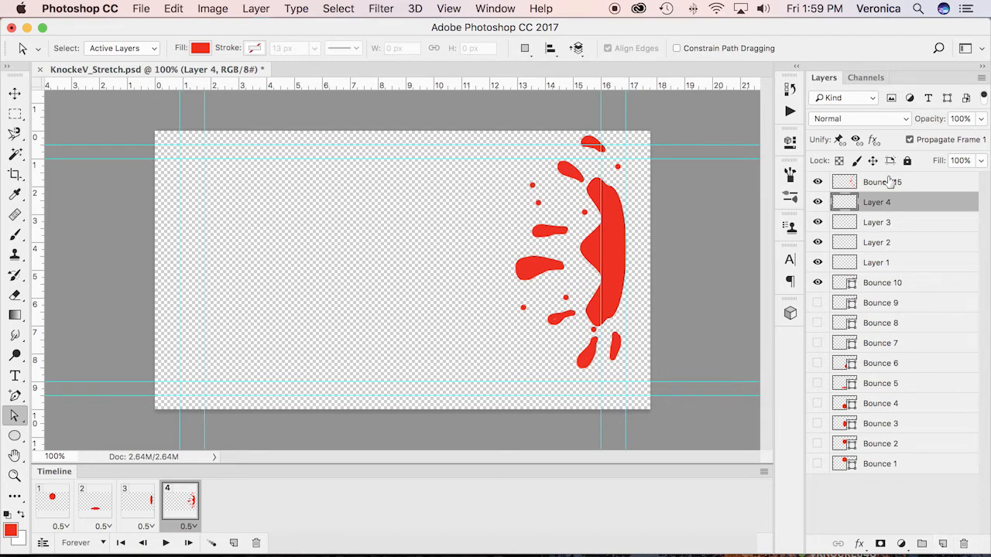
Rename the blank layer directly above Bounce 10 as Bounce 11.
left_click(884, 265)
double_click(876, 262)
type("bou")
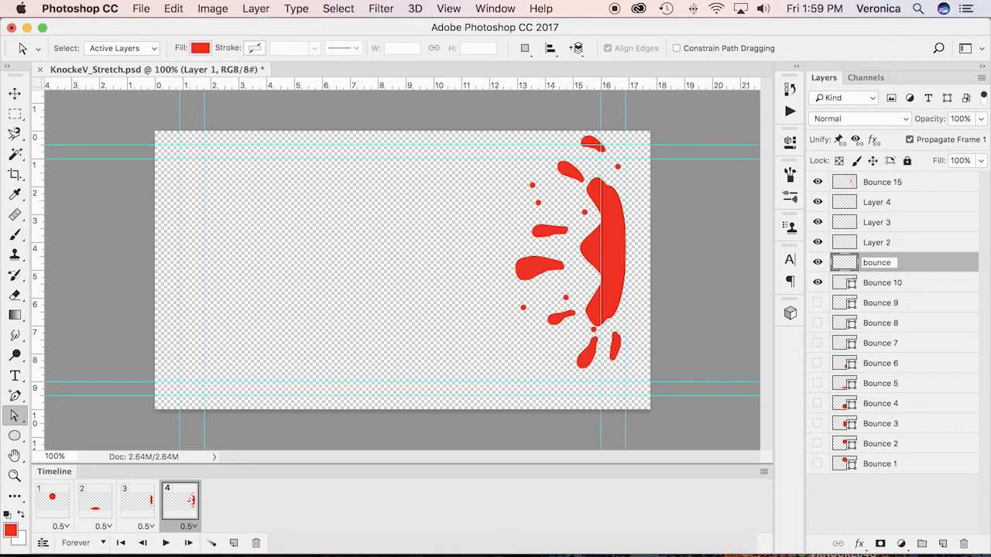
type("nce 11")
key("Return")
double_click(867, 265)
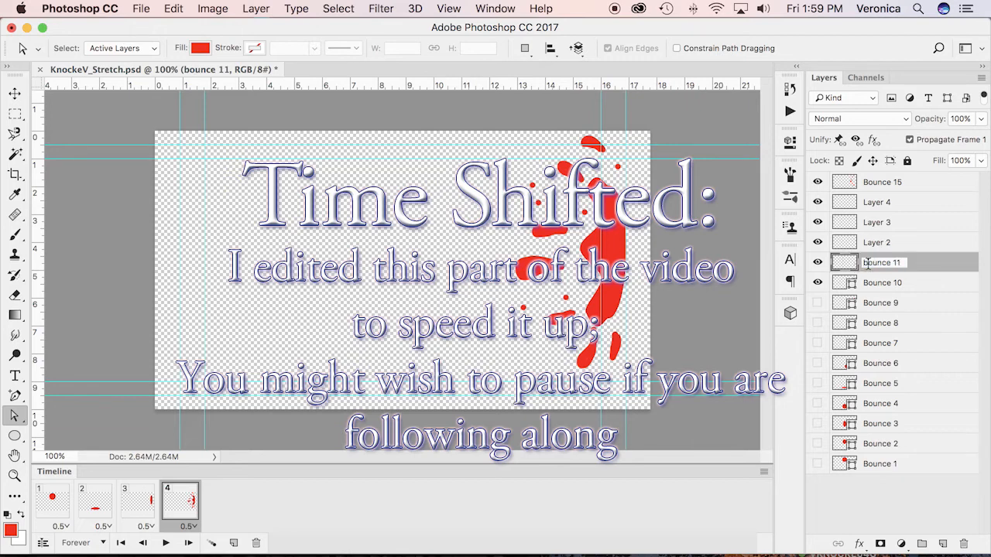
left_click(867, 261)
key("BackSpace")
type("B")
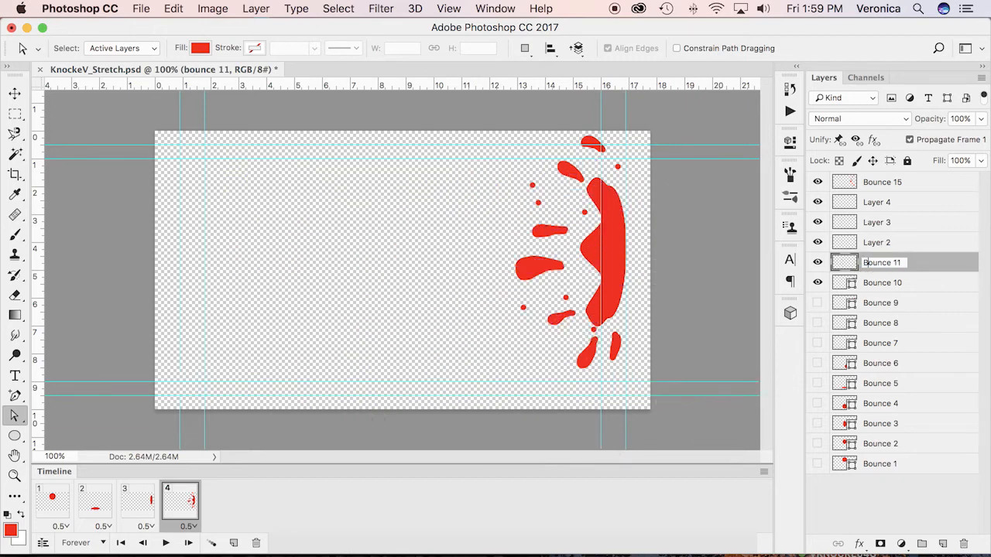
Rename the remaining three blank layers, going upward, as Bounce 12, Bounce 13 and Bounce 14.
double_click(873, 242)
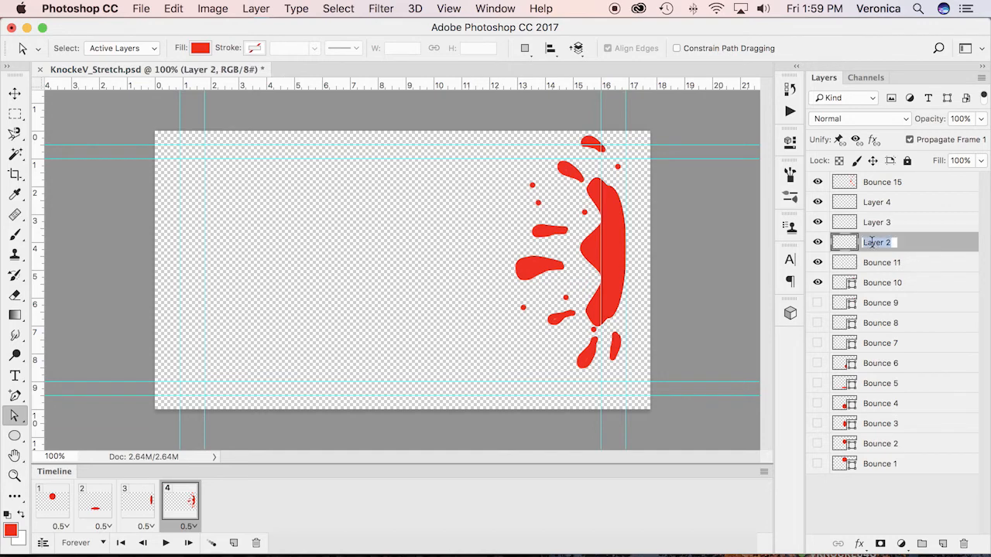
type("Bounce 12")
double_click(878, 223)
type("Bon")
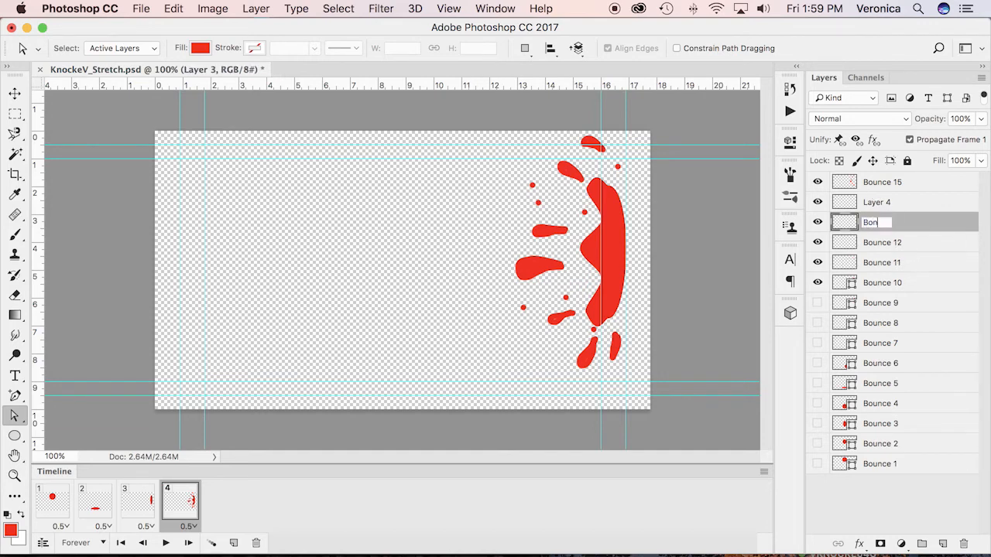
double_click(873, 222)
type("Bounce")
key("Return")
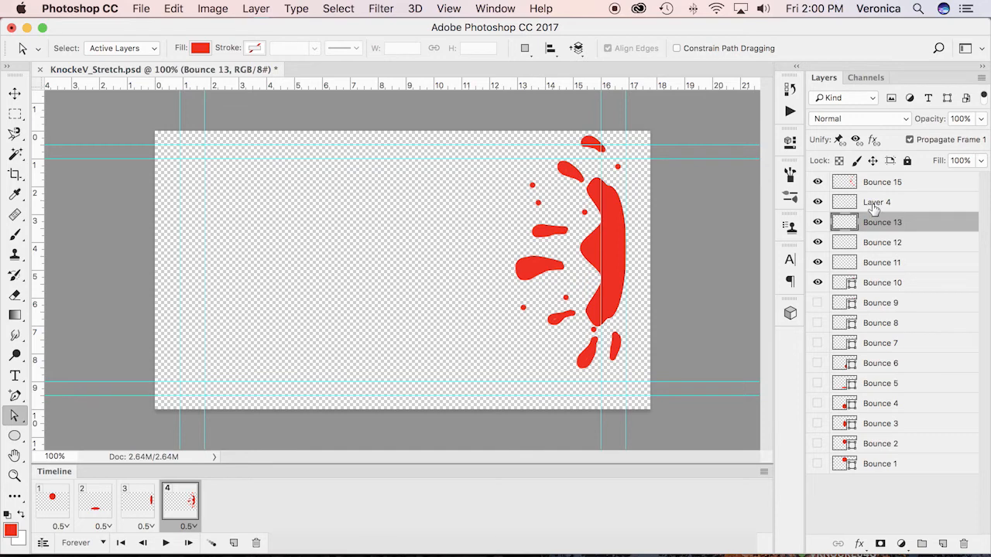
double_click(875, 202)
type("Bounce")
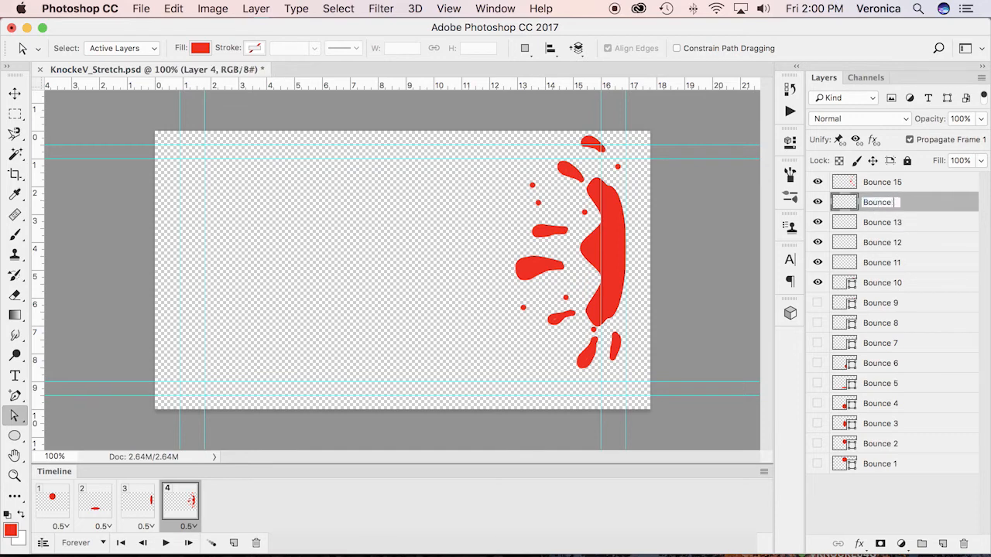
type(" 14")
key("Return")
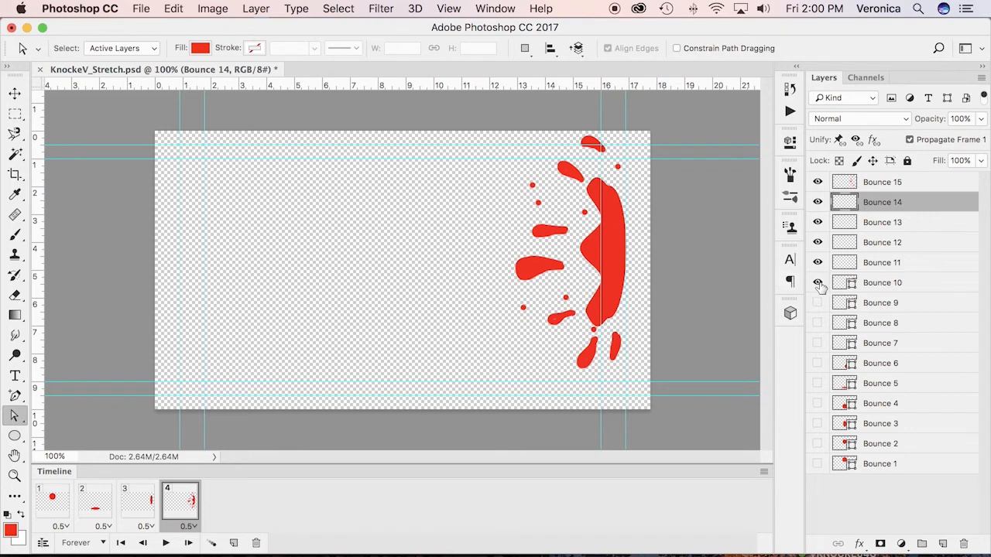
Paint a splat starting to break apart on Bounce 11 with the red Brush, using Bounce 10 as reference, and hide Bounce 10.
left_click(872, 264)
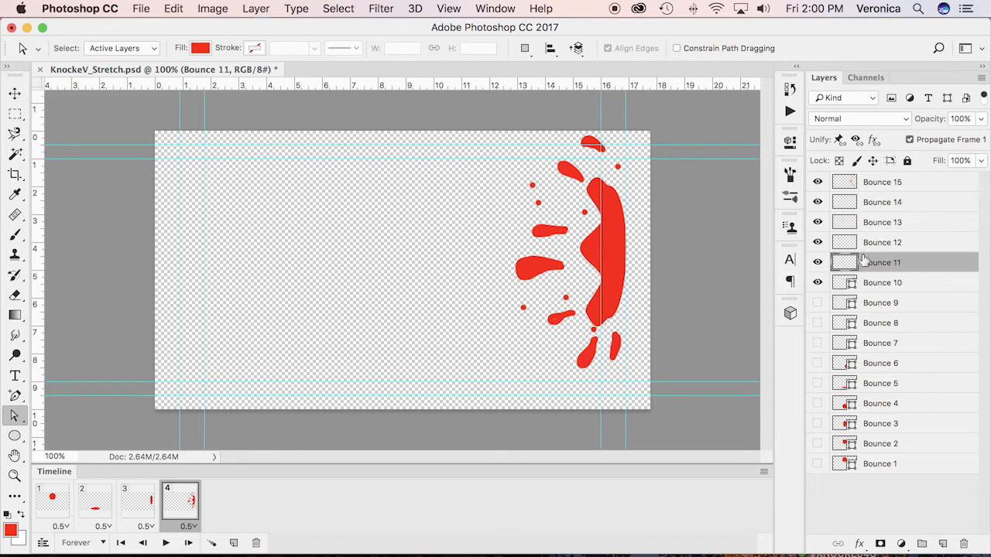
left_click(820, 182)
left_click(820, 182)
left_click(15, 237)
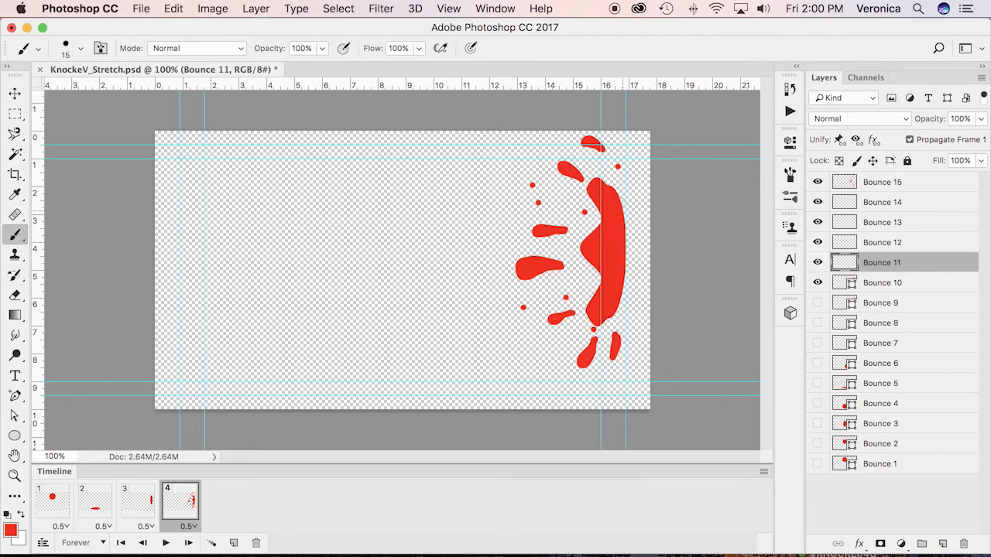
left_click(818, 283)
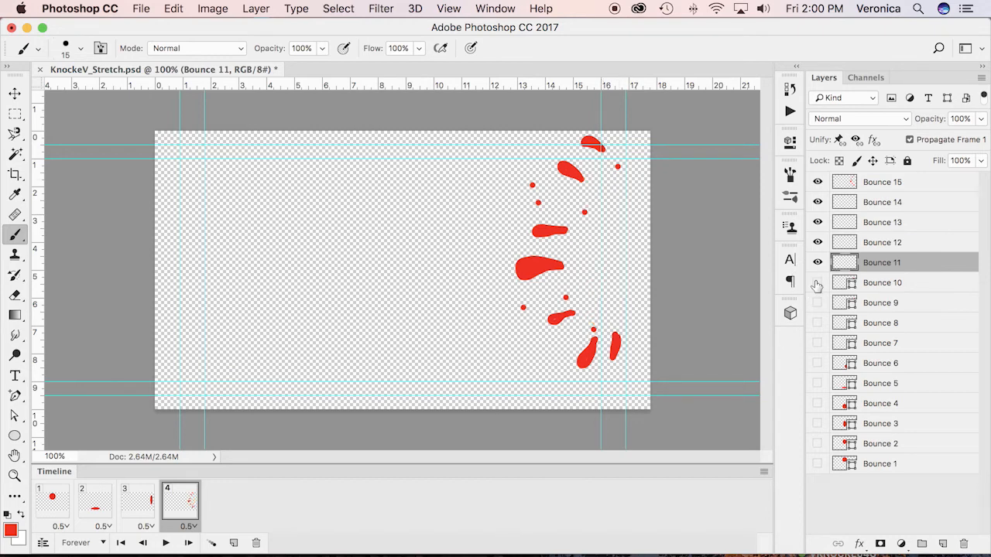
left_click(818, 283)
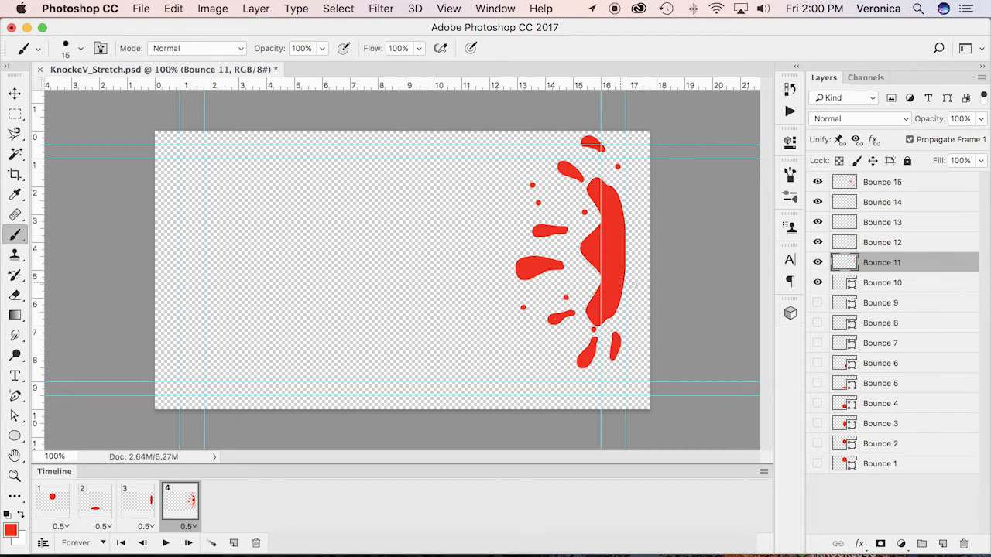
left_click(818, 284)
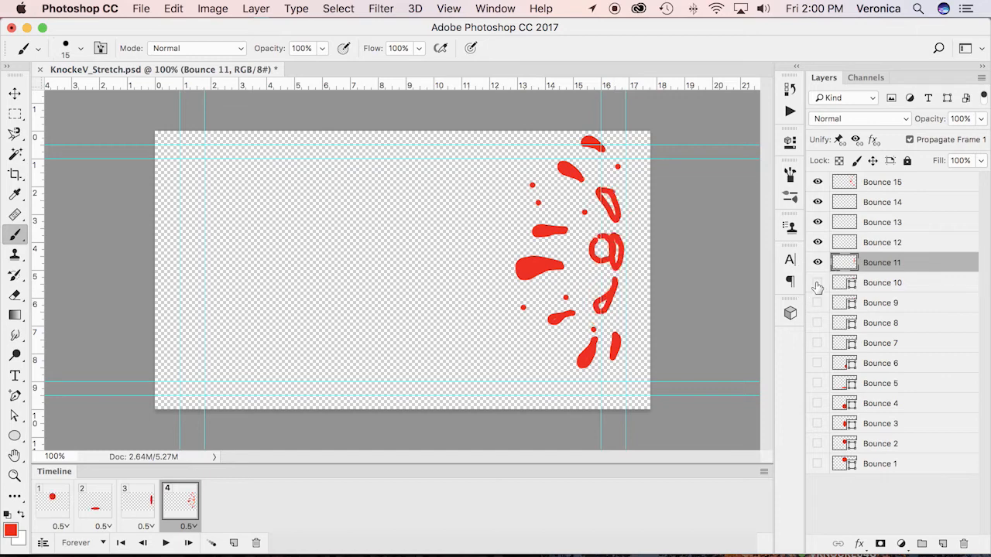
mouse_move(603, 194)
left_mouse_down()
mouse_move(610, 212)
mouse_move(593, 192)
mouse_move(604, 198)
mouse_move(599, 186)
mouse_move(606, 194)
mouse_move(591, 195)
mouse_move(604, 203)
left_mouse_up()
mouse_move(618, 242)
left_mouse_down()
mouse_move(591, 228)
mouse_move(598, 241)
mouse_move(583, 259)
mouse_move(596, 230)
mouse_move(613, 284)
mouse_move(600, 306)
mouse_move(622, 282)
mouse_move(621, 261)
mouse_move(613, 287)
mouse_move(581, 287)
mouse_move(620, 276)
mouse_move(608, 259)
mouse_move(581, 255)
mouse_move(613, 218)
mouse_move(611, 240)
mouse_move(590, 225)
left_mouse_up()
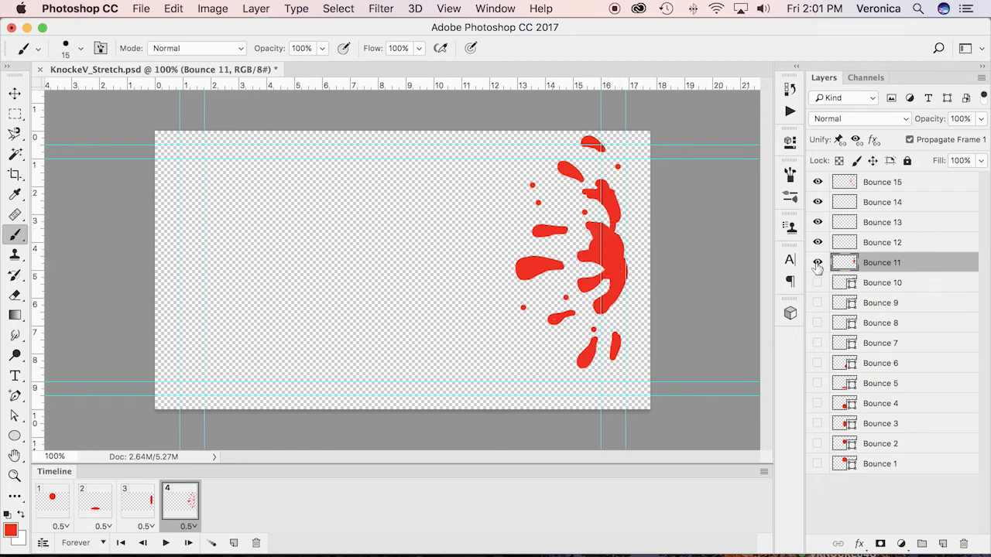
Paint the splat separating into chunky streaks toward the Bounce 15 droplets on Bounce 12, and hide Bounce 11.
left_click(818, 183)
left_click(819, 182)
left_click(874, 246)
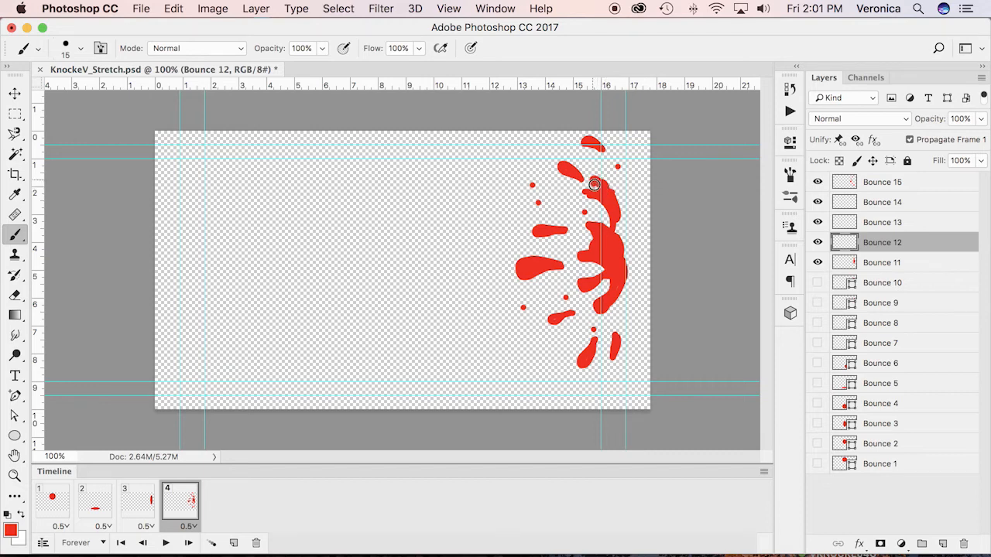
mouse_move(599, 192)
left_mouse_down()
mouse_move(567, 195)
mouse_move(591, 204)
mouse_move(562, 199)
mouse_move(608, 191)
left_mouse_up()
mouse_move(603, 228)
left_mouse_down()
mouse_move(571, 230)
mouse_move(596, 252)
mouse_move(574, 263)
mouse_move(595, 262)
mouse_move(584, 255)
mouse_move(608, 276)
mouse_move(585, 287)
mouse_move(610, 289)
mouse_move(604, 310)
mouse_move(608, 280)
left_mouse_up()
left_click(817, 262)
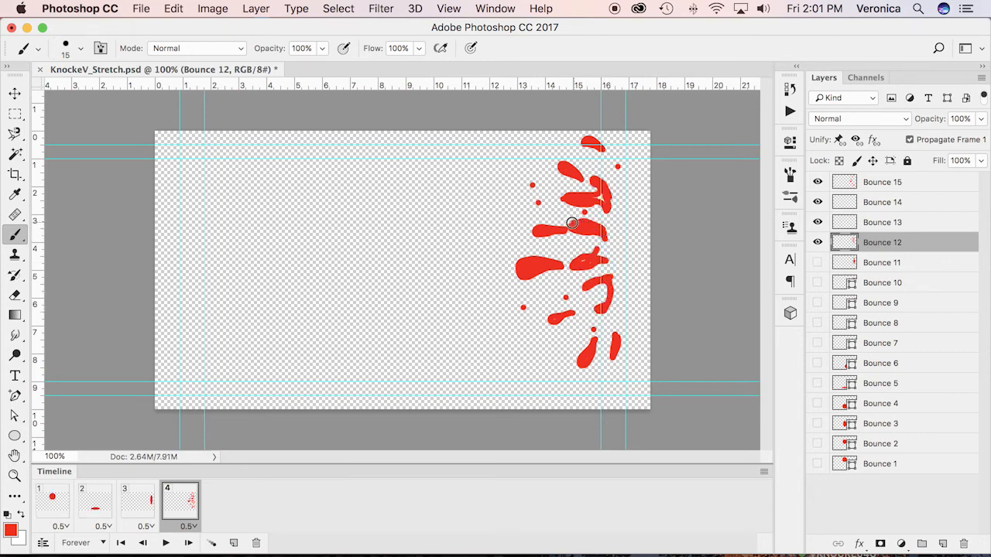
left_click_drag(612, 277, 609, 320)
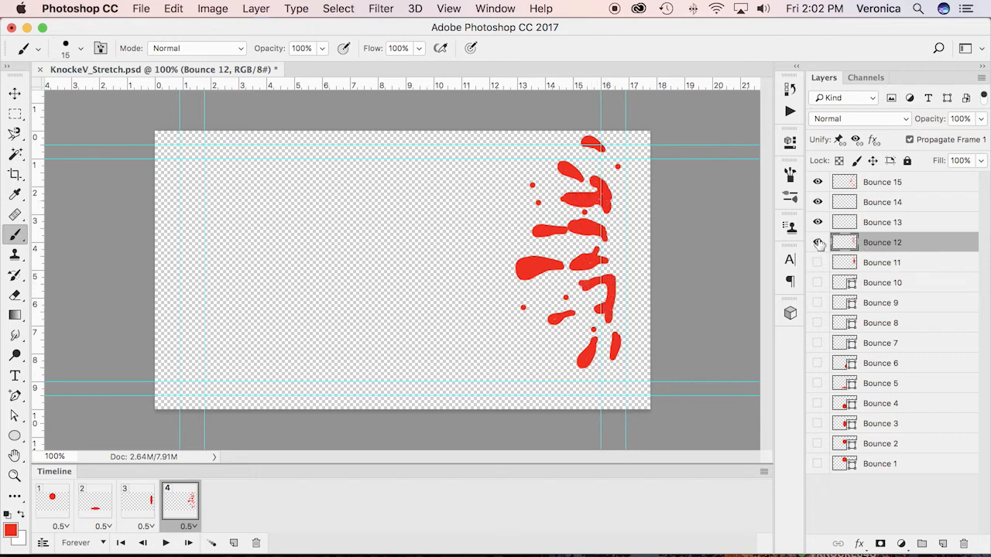
Hide Bounce 12 and paint elongated streaks and small dots on Bounce 13, placed just short of the Bounce 15 droplets.
left_click(860, 225)
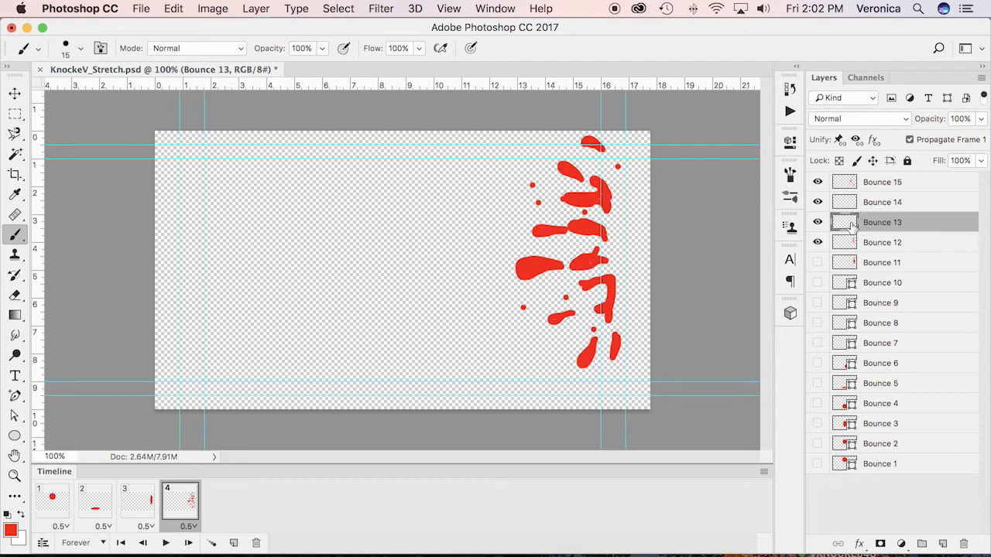
left_click(817, 242)
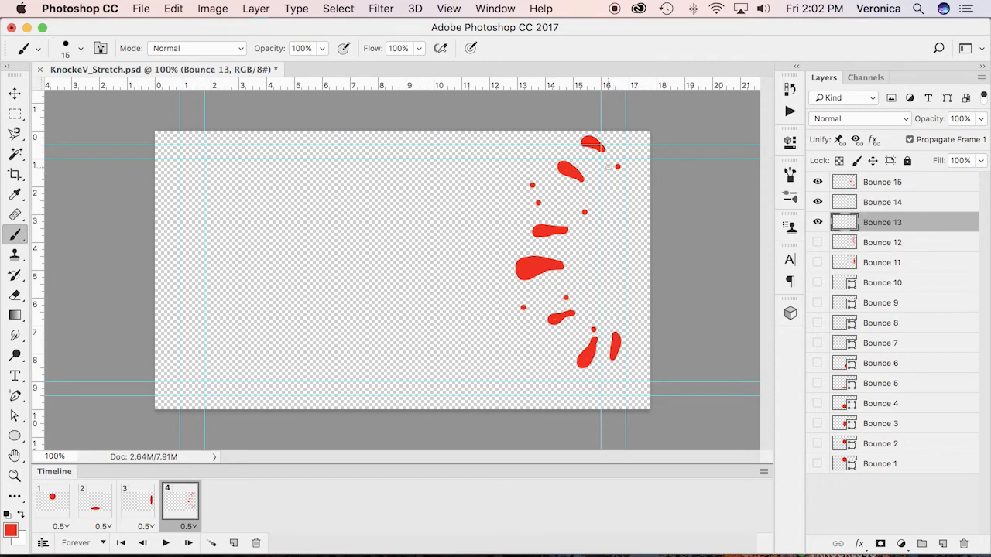
mouse_move(605, 164)
left_mouse_down()
mouse_move(597, 155)
mouse_move(609, 181)
mouse_move(601, 162)
mouse_move(571, 172)
mouse_move(591, 189)
left_mouse_up()
mouse_move(586, 224)
left_mouse_down()
mouse_move(550, 229)
mouse_move(586, 226)
mouse_move(565, 228)
left_mouse_up()
mouse_move(592, 263)
left_mouse_down()
mouse_move(542, 263)
mouse_move(588, 262)
mouse_move(556, 261)
left_mouse_up()
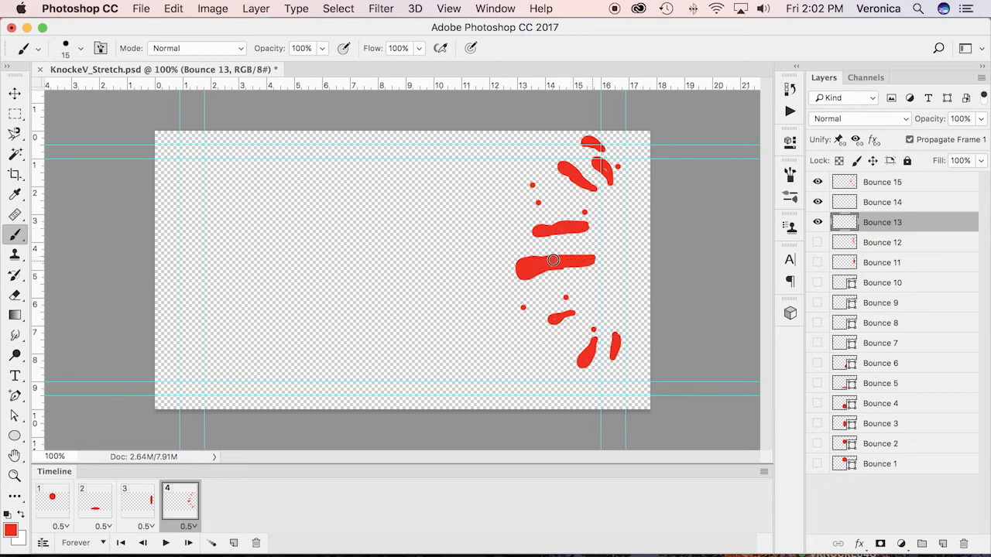
mouse_move(587, 291)
left_mouse_down()
mouse_move(564, 314)
mouse_move(592, 293)
mouse_move(567, 307)
mouse_move(595, 305)
mouse_move(590, 346)
mouse_move(597, 312)
mouse_move(594, 342)
mouse_move(611, 323)
mouse_move(615, 342)
mouse_move(611, 305)
left_mouse_up()
left_click(567, 241)
left_click(604, 224)
left_click(598, 210)
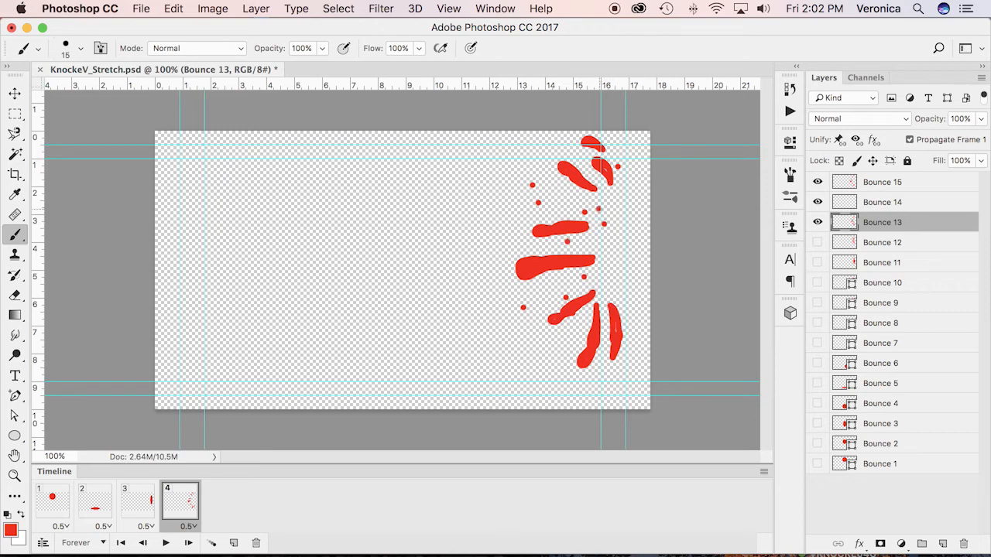
Hide Bounce 13, paint shorter streaks and dots almost matching the Bounce 15 droplets on Bounce 14, and hide Bounce 14.
left_click(818, 222)
left_click(884, 203)
mouse_move(593, 142)
left_mouse_down()
mouse_move(604, 155)
mouse_move(569, 171)
left_mouse_up()
left_click_drag(571, 231, 549, 228)
left_click_drag(574, 267, 534, 268)
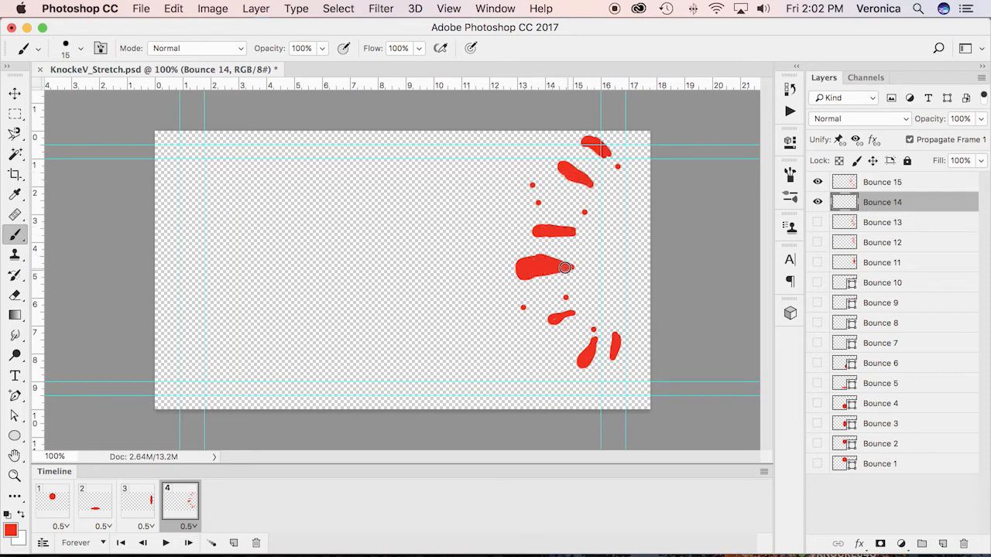
mouse_move(578, 295)
left_mouse_down()
mouse_move(563, 317)
mouse_move(581, 299)
mouse_move(563, 311)
mouse_move(586, 350)
mouse_move(594, 330)
mouse_move(618, 339)
left_mouse_up()
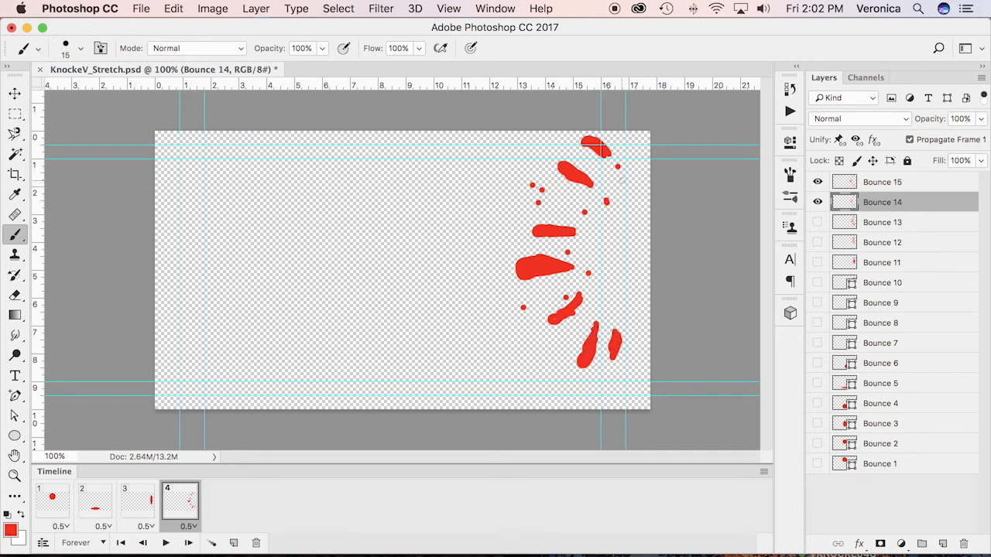
left_click(817, 202)
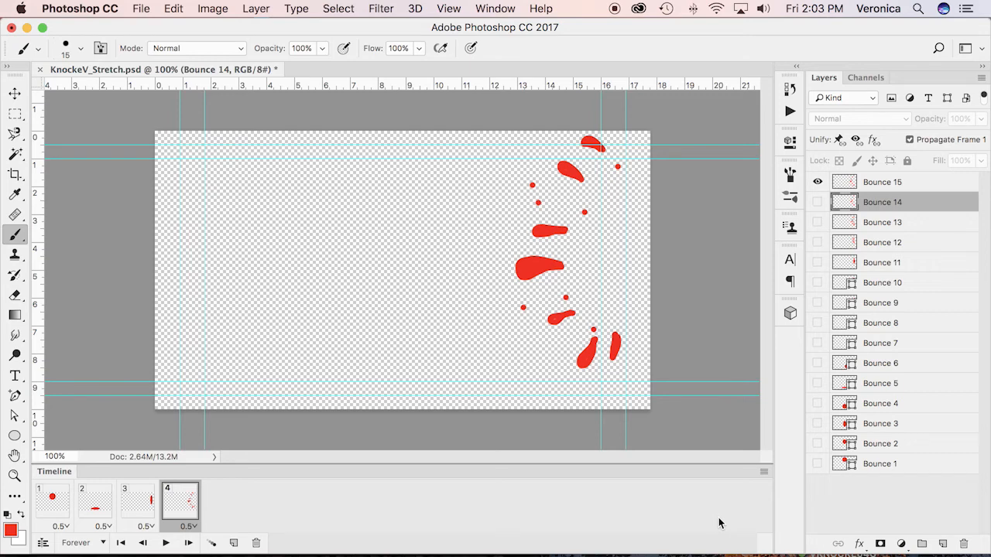
Copy frame 4 and paste it back into the timeline using Paste After Selection.
left_click(762, 473)
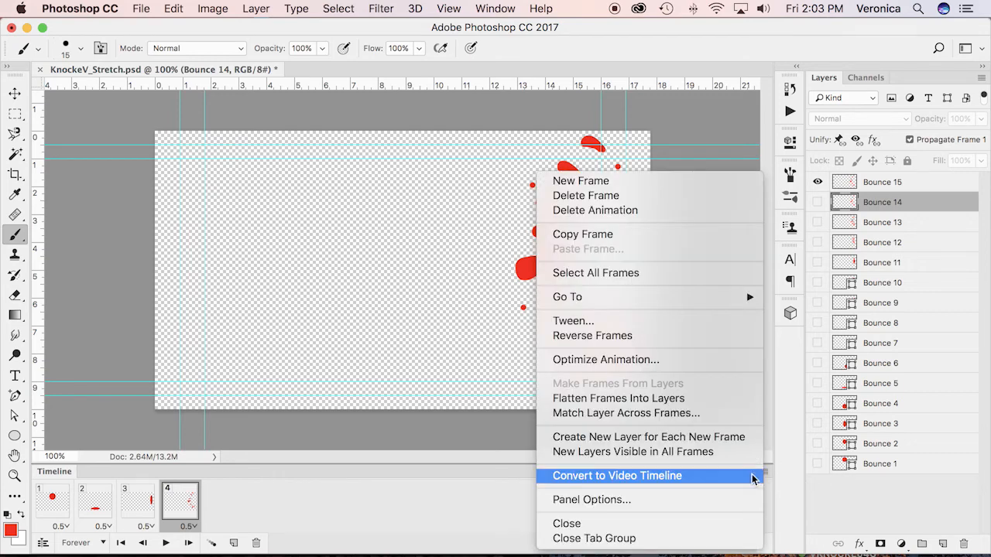
left_click(575, 235)
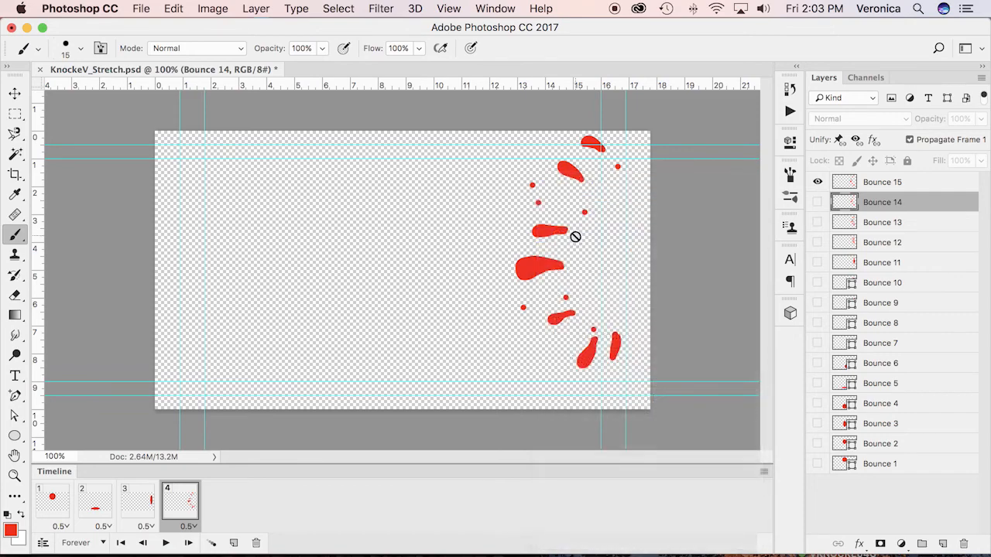
left_click(763, 473)
left_click(580, 248)
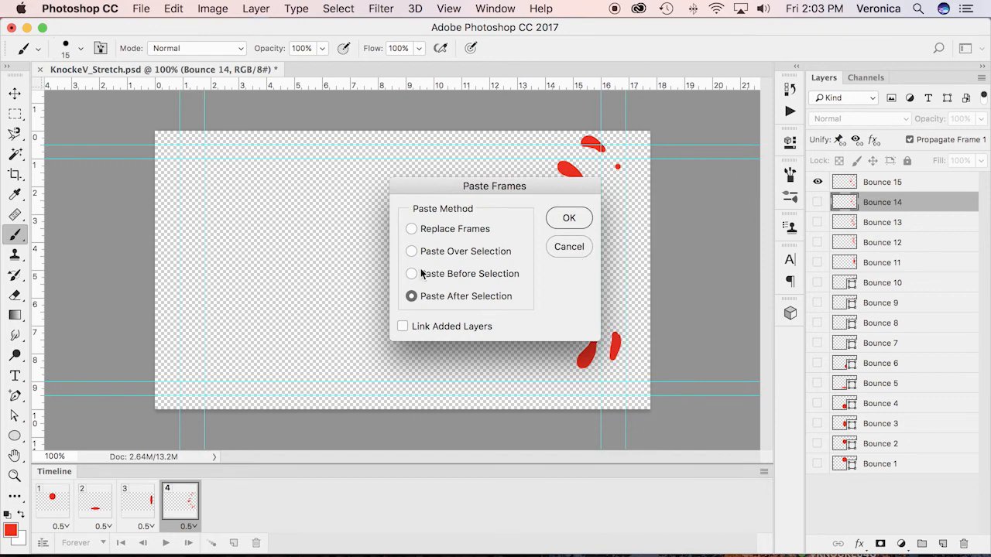
left_click(588, 222)
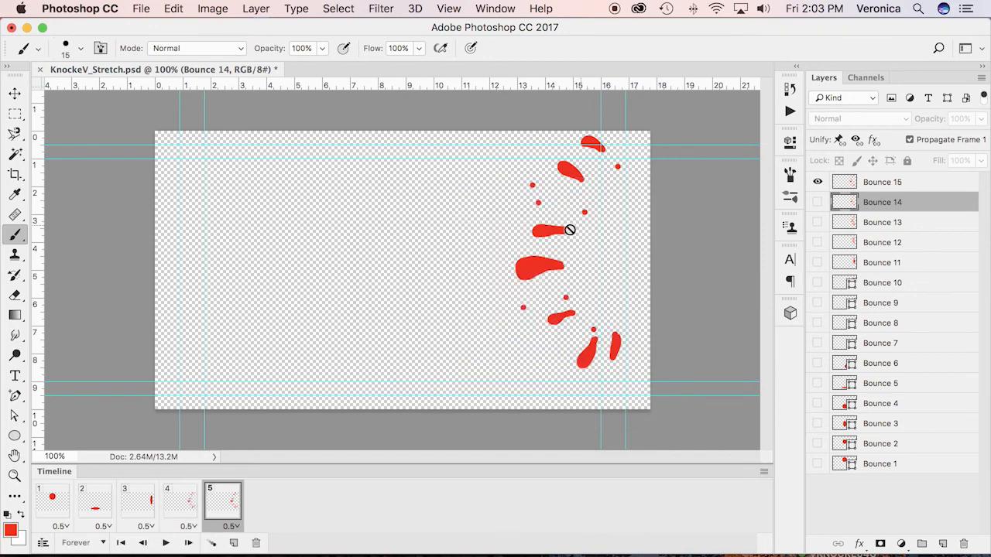
Duplicate the last frame until the timeline holds 15 frames, and select frame 1.
left_click(233, 544)
left_click(233, 545)
left_click(234, 546)
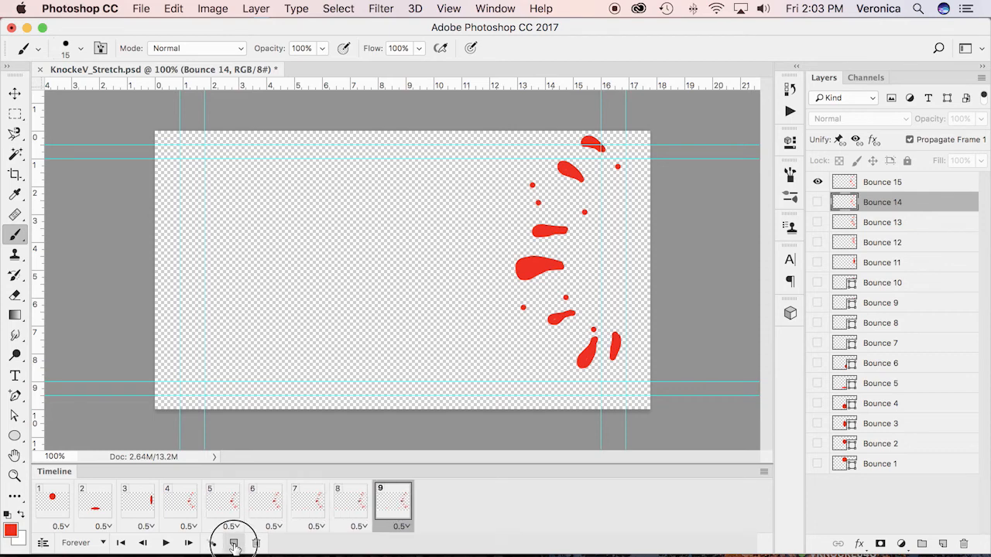
left_click(234, 546)
left_click(234, 546)
left_click(233, 546)
left_click(234, 545)
left_click(234, 545)
left_click(234, 546)
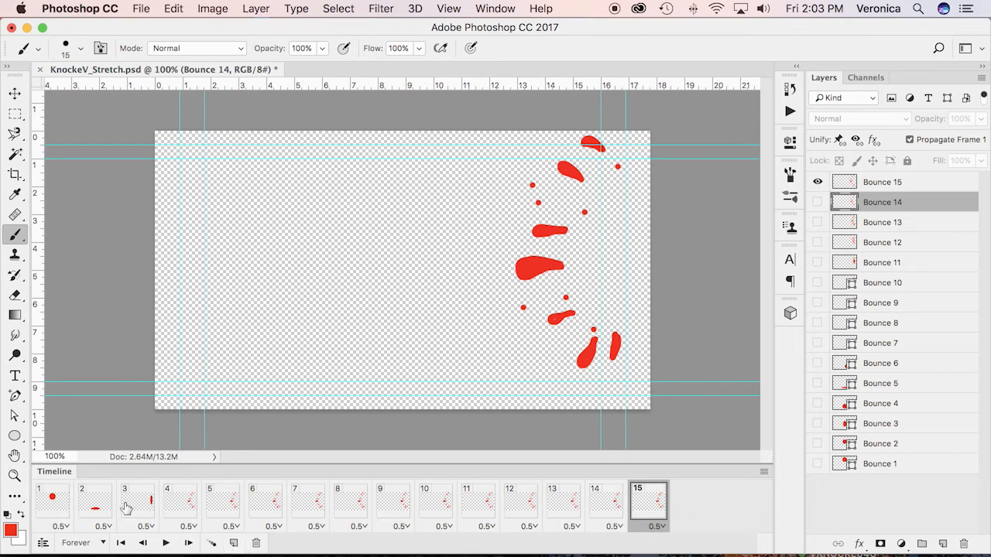
left_click(53, 503)
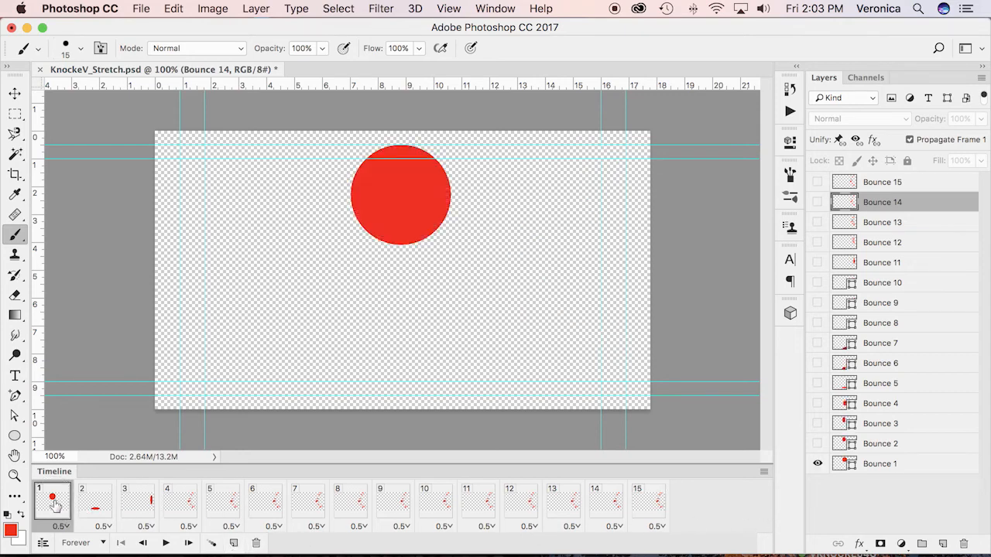
Show Bounce 2 instead of Bounce 5 in frame 2, and Bounce 3 instead of Bounce 9 in frame 3.
left_click(869, 487)
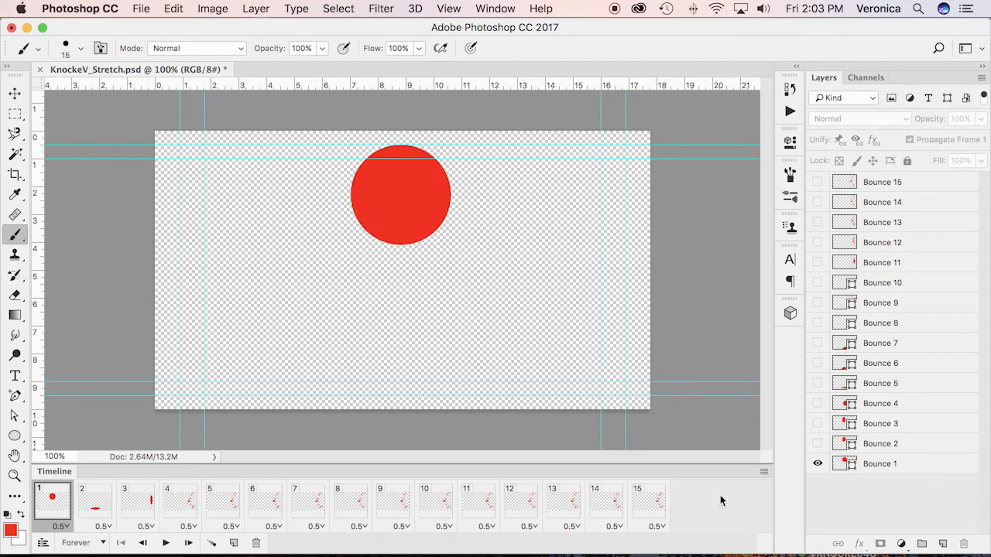
left_click(87, 509)
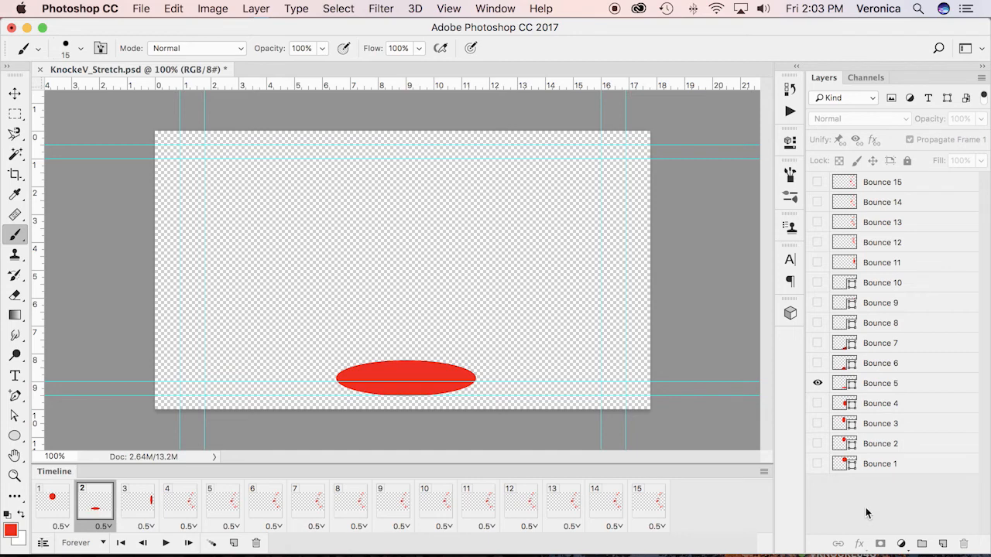
left_click(818, 444)
left_click(817, 383)
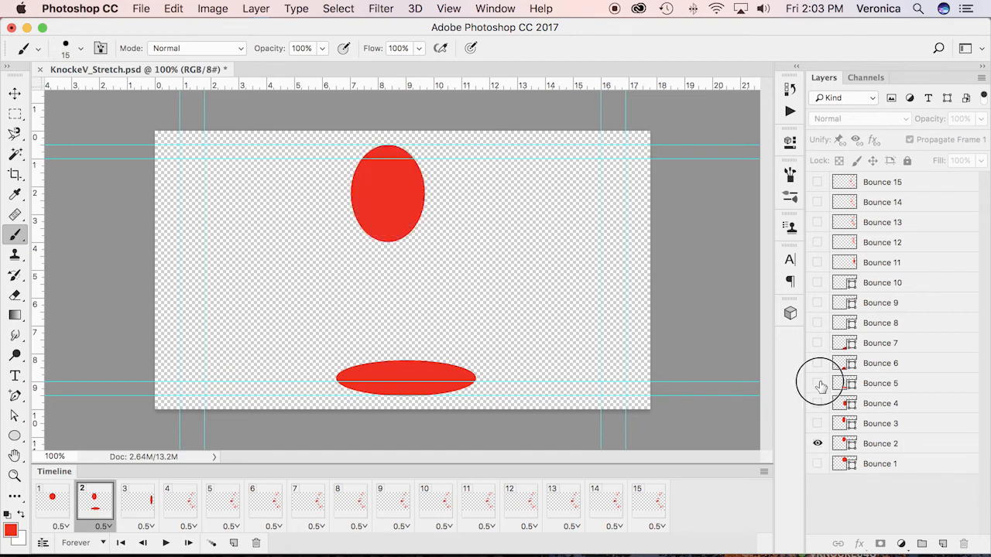
left_click(129, 514)
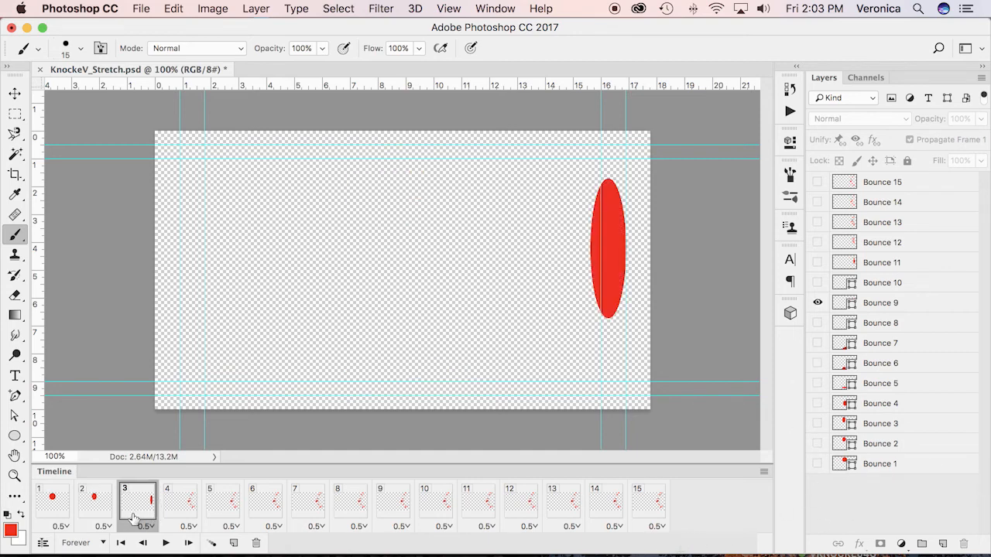
left_click(818, 423)
left_click(818, 303)
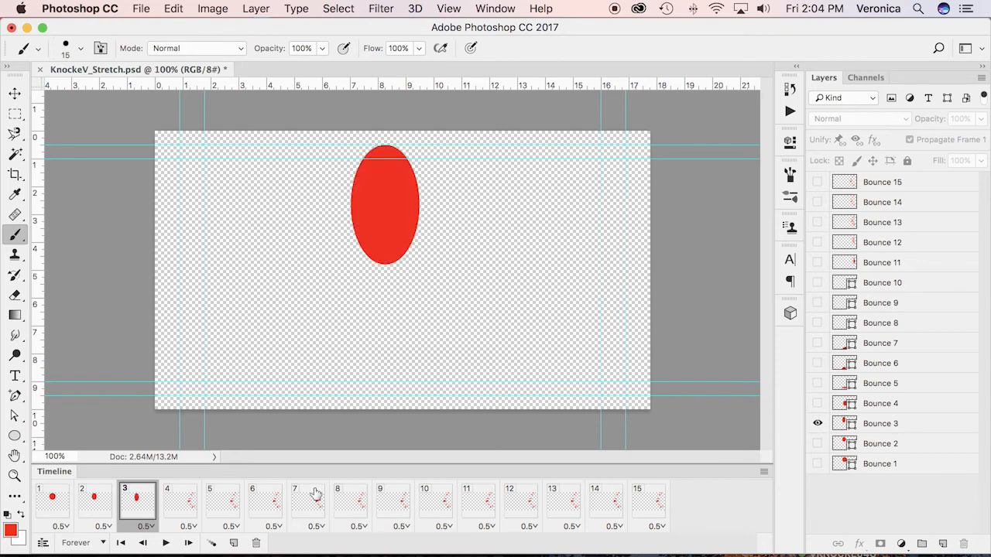
Replace the visible Bounce 15 layer with Bounce 4 in frame 4 and with Bounce 5 in frame 5.
left_click(183, 501)
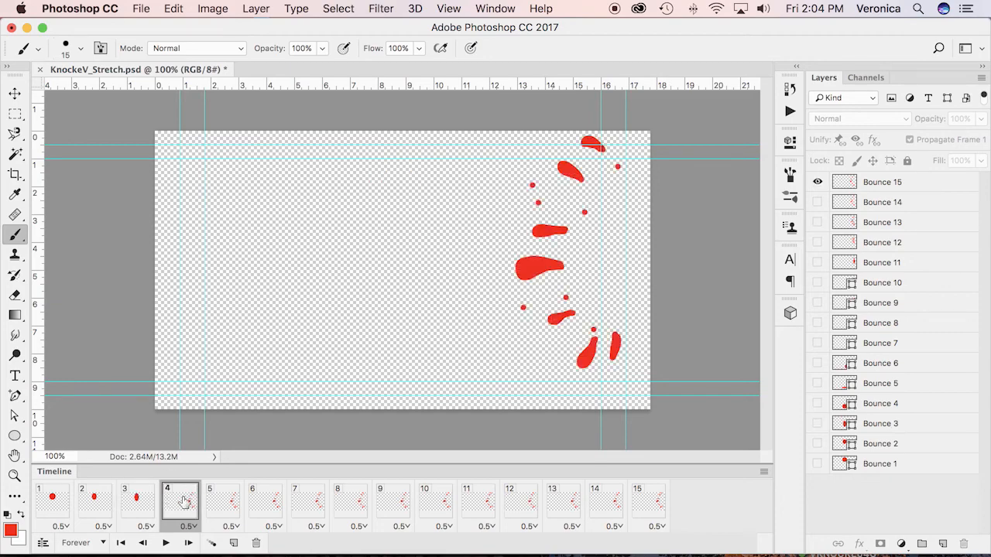
left_click(819, 404)
left_click(817, 182)
left_click(223, 501)
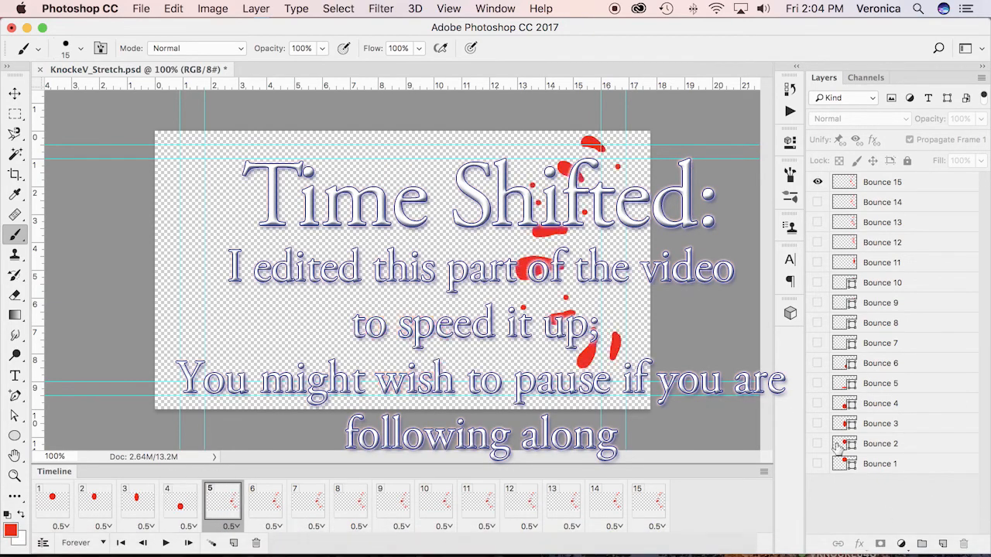
left_click(818, 384)
left_click(817, 182)
Replace the visible Bounce 15 layer with Bounce 6 in frame 6 and with Bounce 7 in frame 7.
left_click(265, 501)
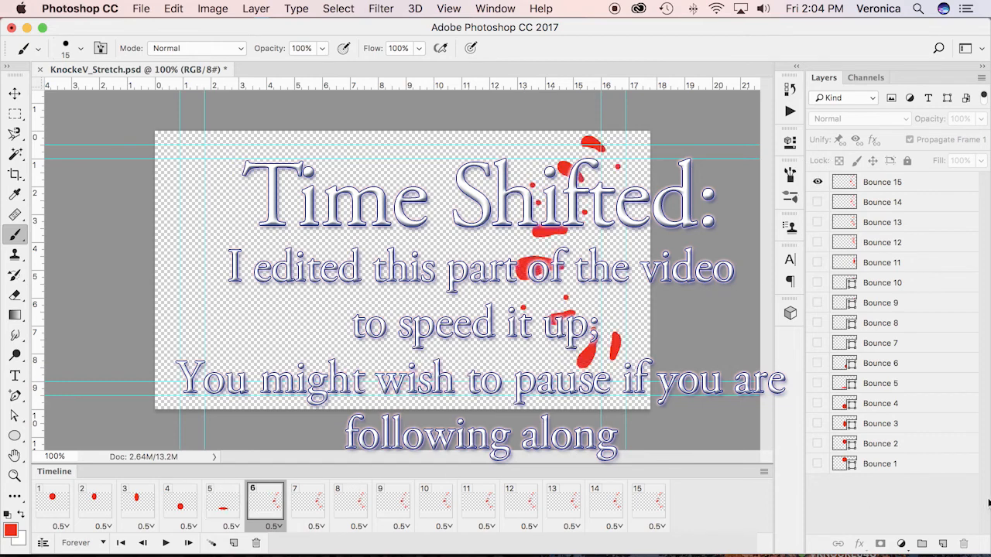
left_click(817, 182)
left_click(817, 363)
left_click(308, 501)
left_click(817, 342)
left_click(817, 182)
Replace the visible Bounce 15 layer with Bounce 8 in frame 8 and with Bounce 9 in frame 9.
left_click(350, 501)
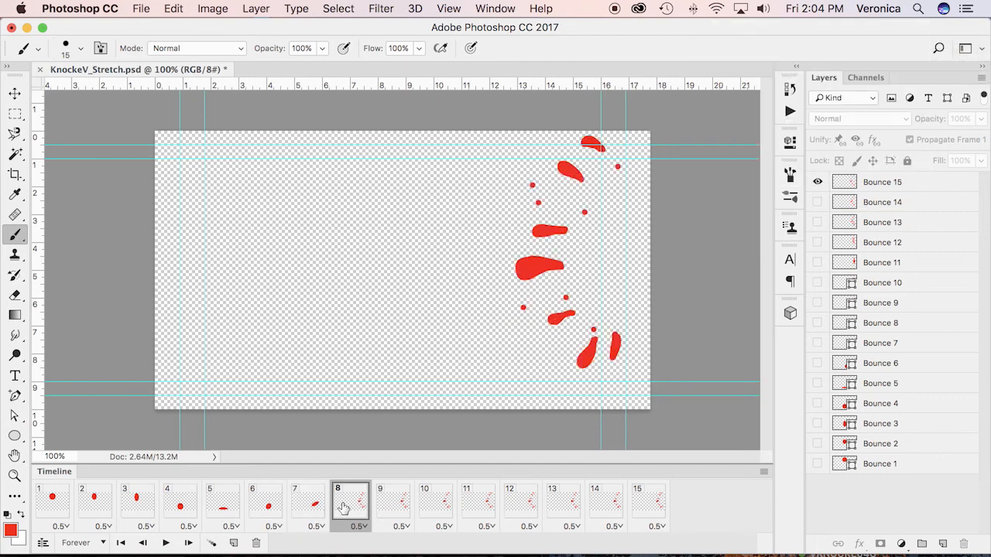
left_click(818, 323)
left_click(817, 182)
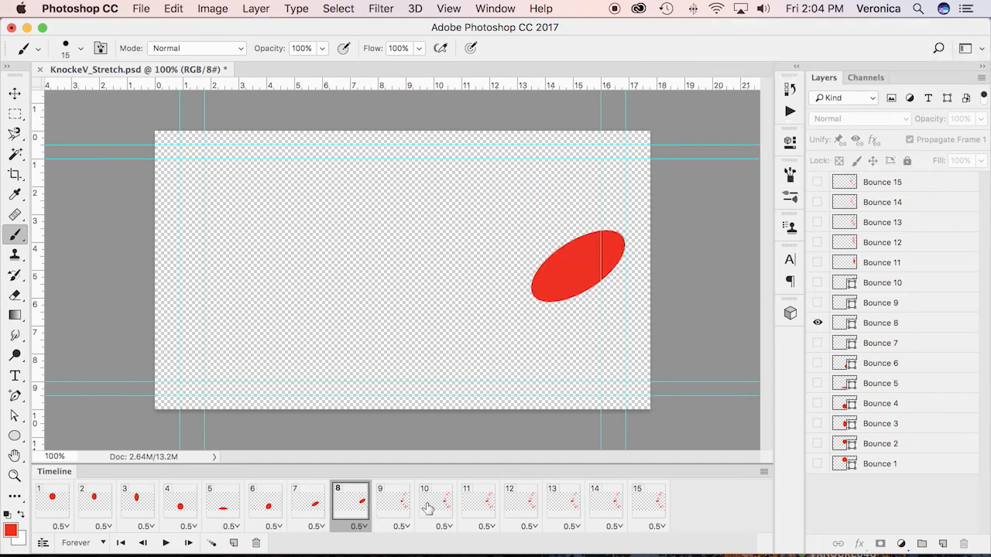
left_click(393, 502)
left_click(815, 181)
left_click(818, 307)
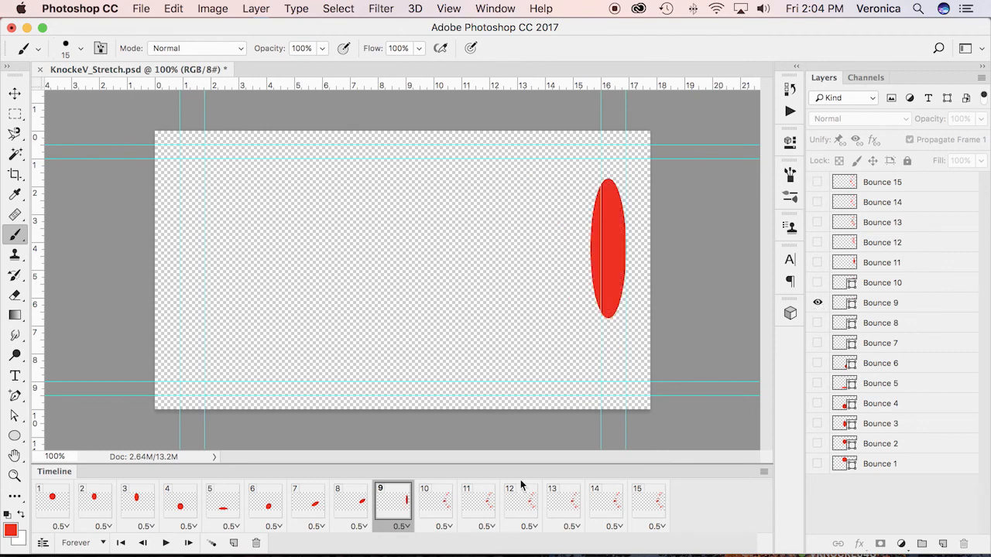
Replace the visible Bounce 15 layer with Bounce 10 in frame 10 and with Bounce 11 in frame 11.
left_click(447, 507)
left_click(818, 282)
left_click(817, 182)
left_click(478, 502)
left_click(818, 262)
left_click(817, 182)
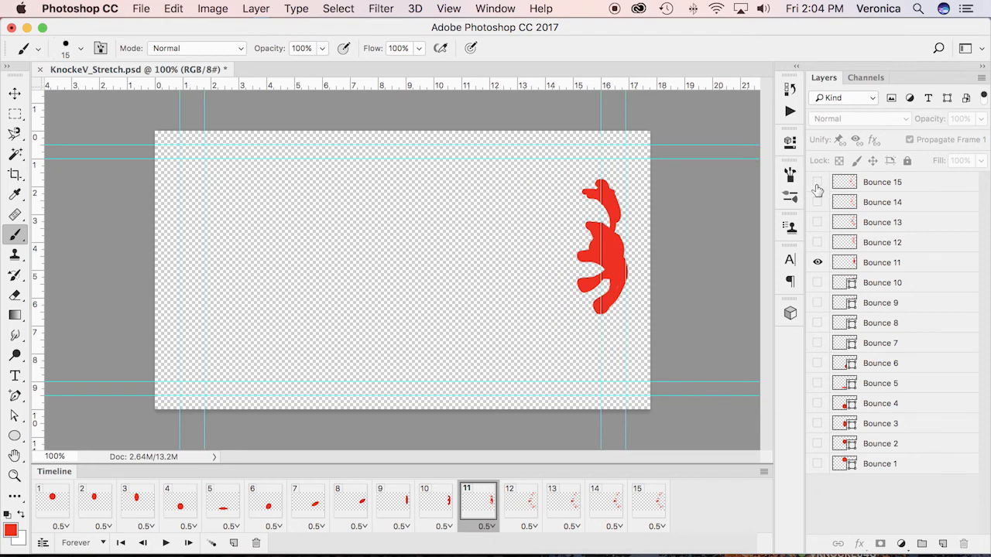
Replace the visible Bounce 15 layer with Bounce 12 in frame 12 and with Bounce 13 in frame 13.
left_click(520, 502)
left_click(818, 243)
left_click(818, 182)
left_click(562, 502)
left_click(818, 222)
left_click(817, 182)
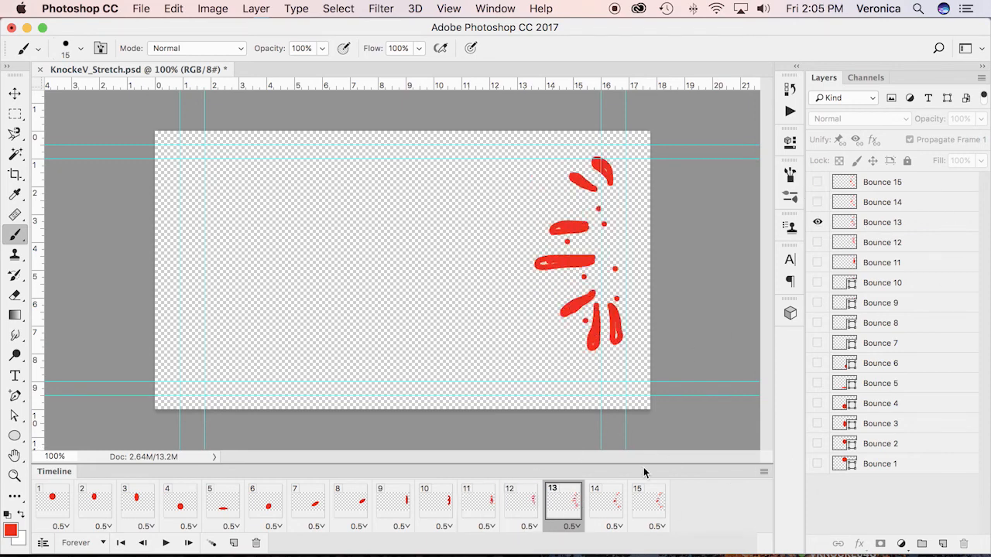
Show Bounce 14 instead of Bounce 15 in frame 14, and select frame 15 to check its Bounce 15 layer.
left_click(605, 501)
left_click(818, 202)
left_click(817, 182)
left_click(646, 503)
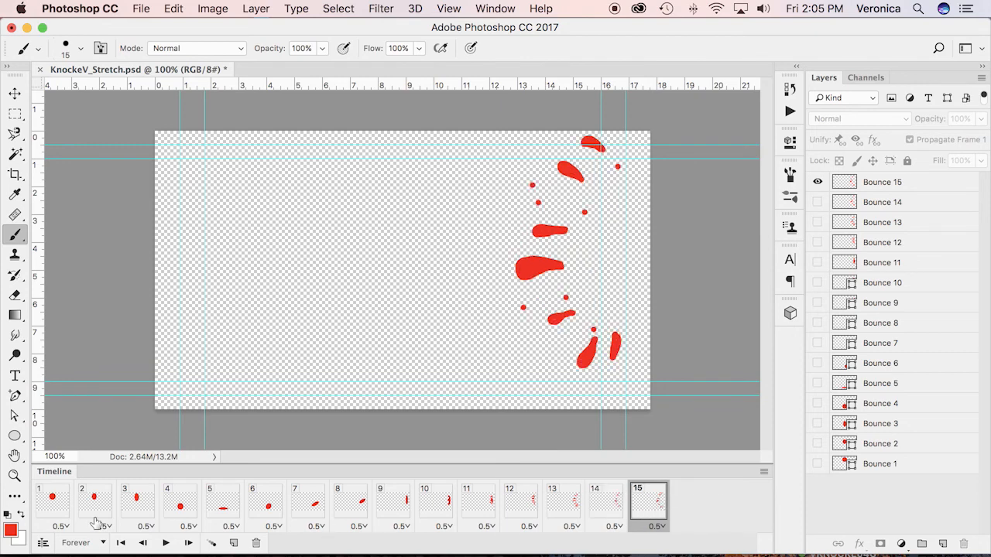
Save the document with frame 1 selected, and play the animation as a preview before stopping it.
left_click(120, 543)
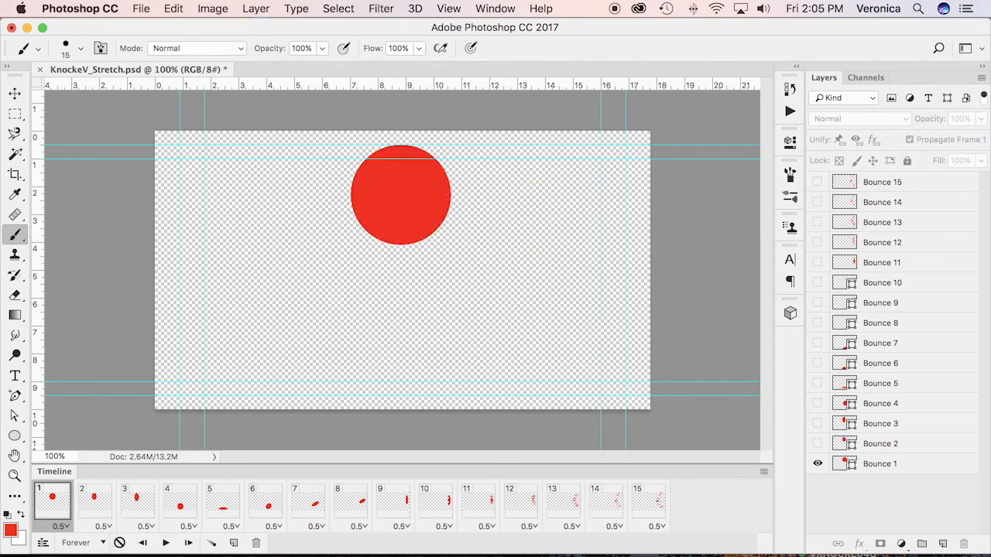
key("super+s")
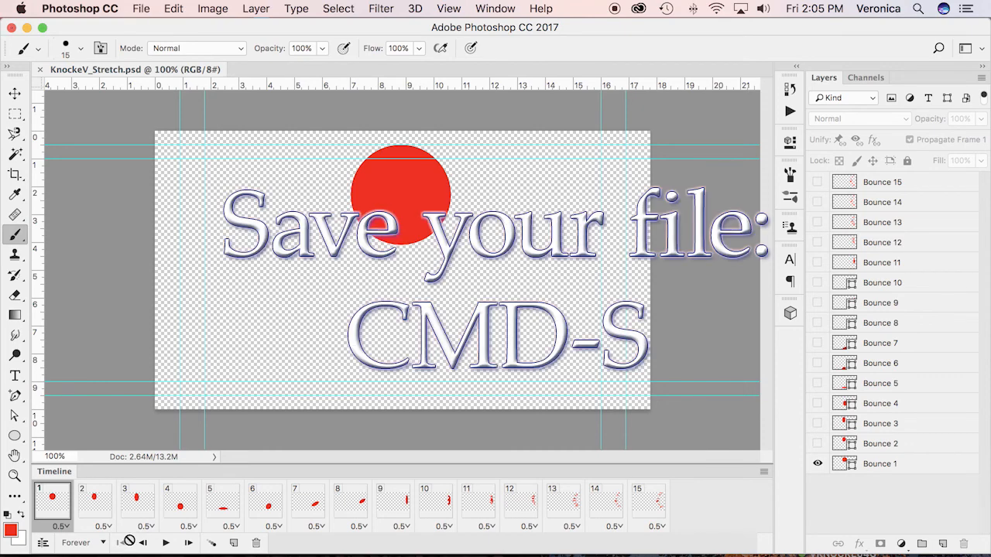
left_click(165, 543)
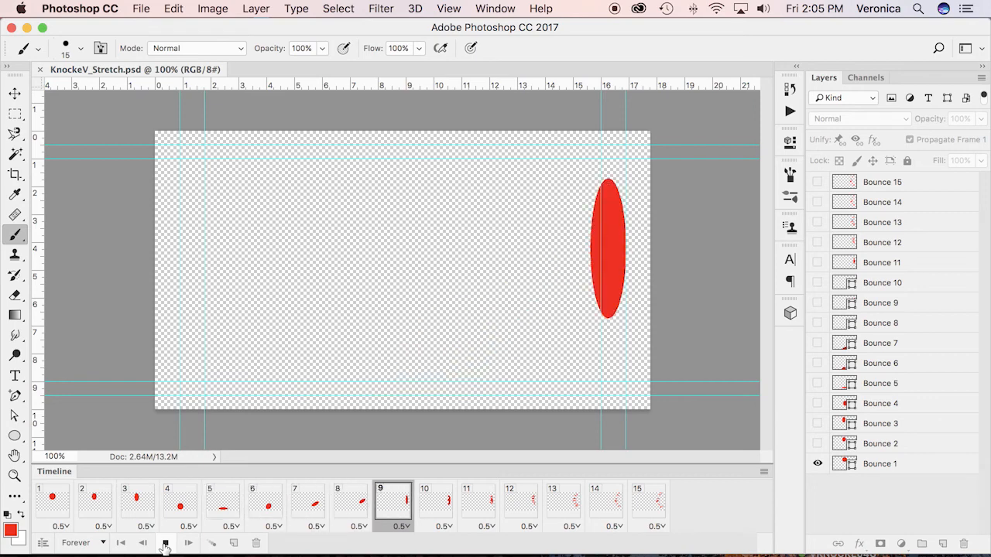
left_click(165, 543)
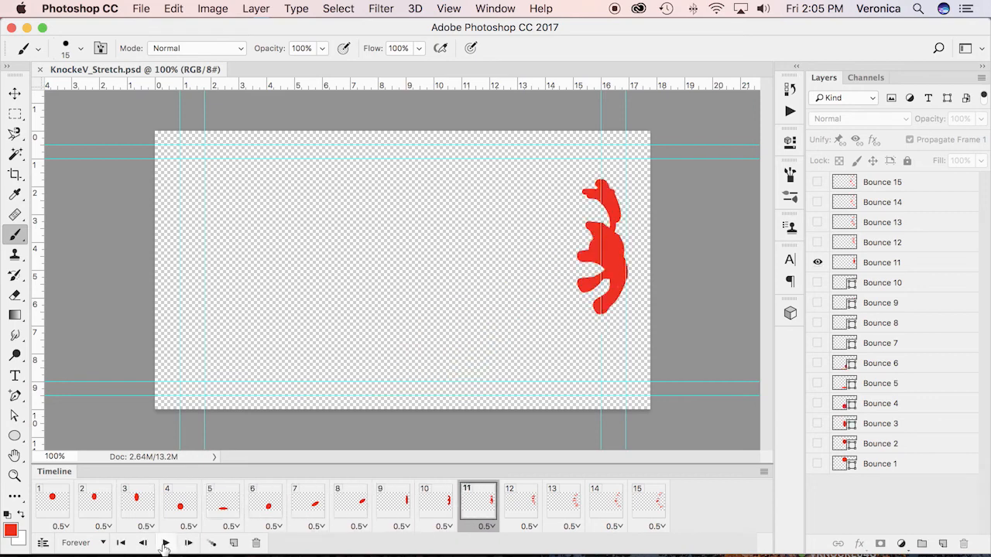
Set the delay of all 15 timeline frames to 0.1 seconds and save the document.
left_click(45, 516)
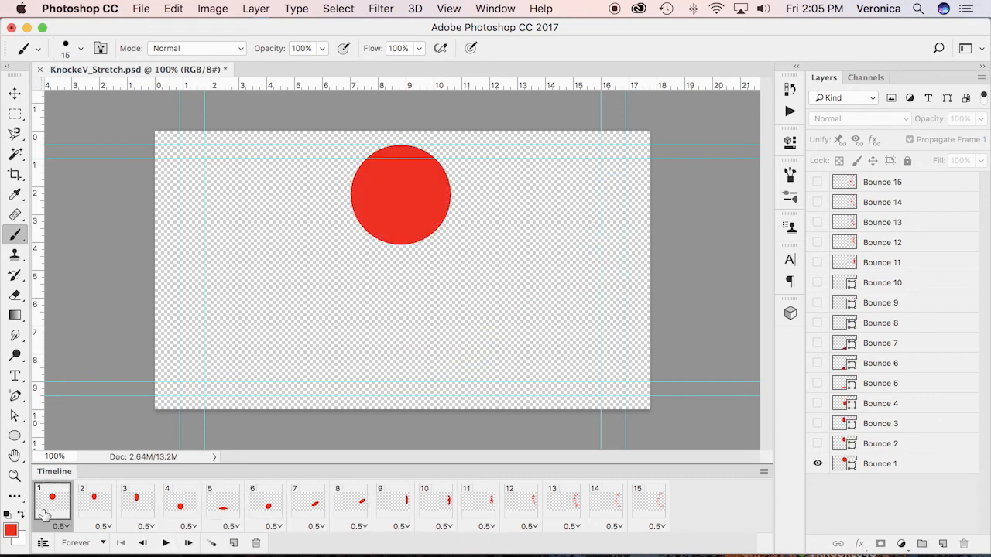
left_click(638, 509, "shift")
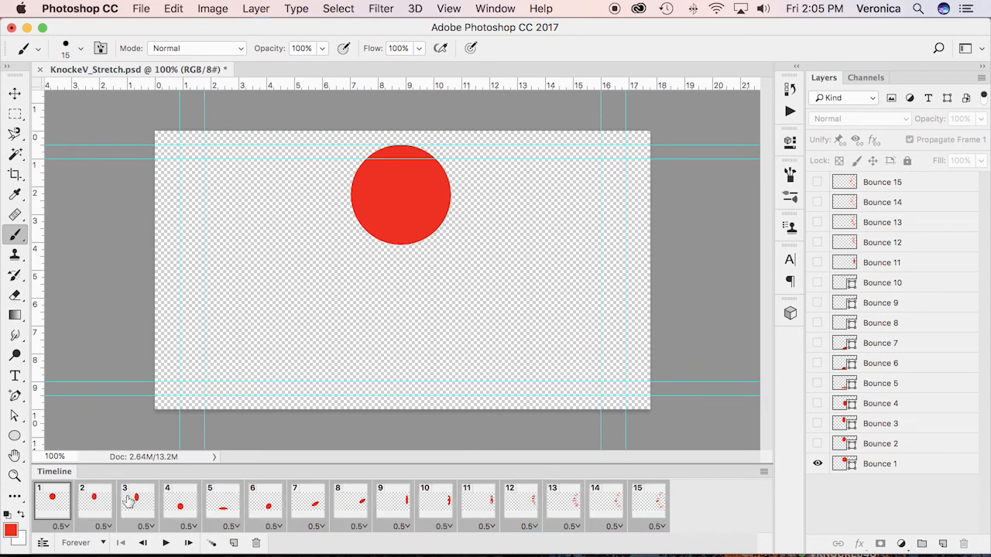
left_click(62, 527)
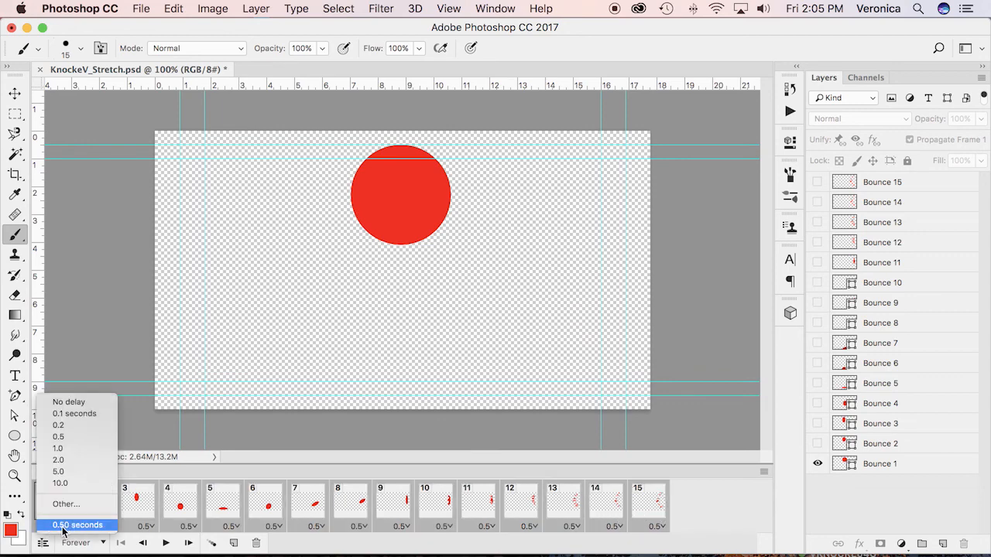
left_click(62, 413)
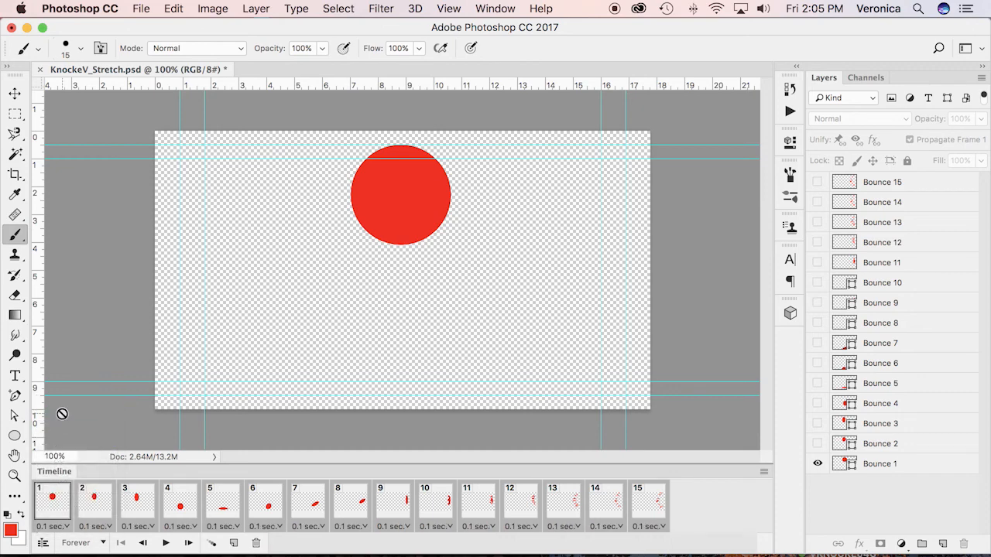
key("super+s")
Preview the animation at its faster speed, and compare the ball's position in frames 1 and 2.
left_click(165, 546)
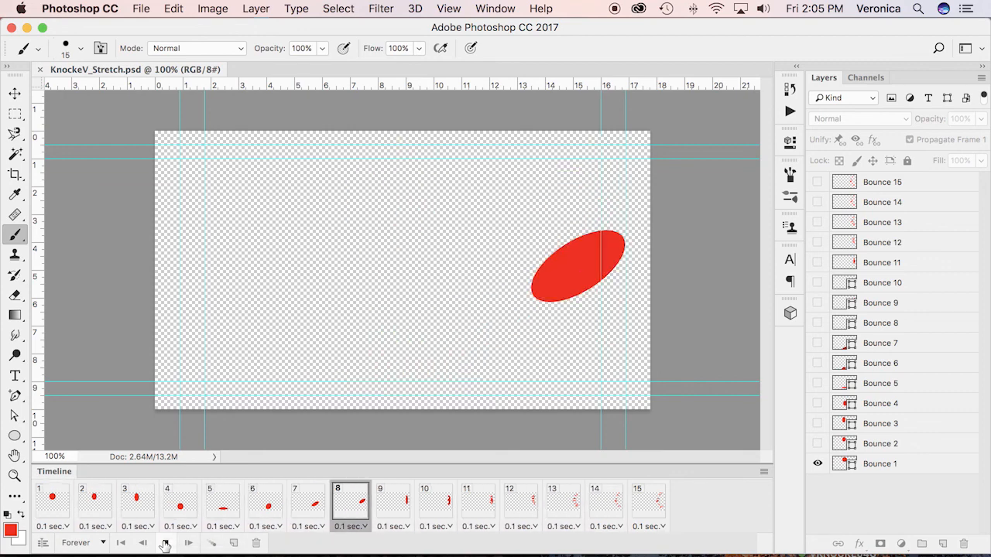
left_click(165, 545)
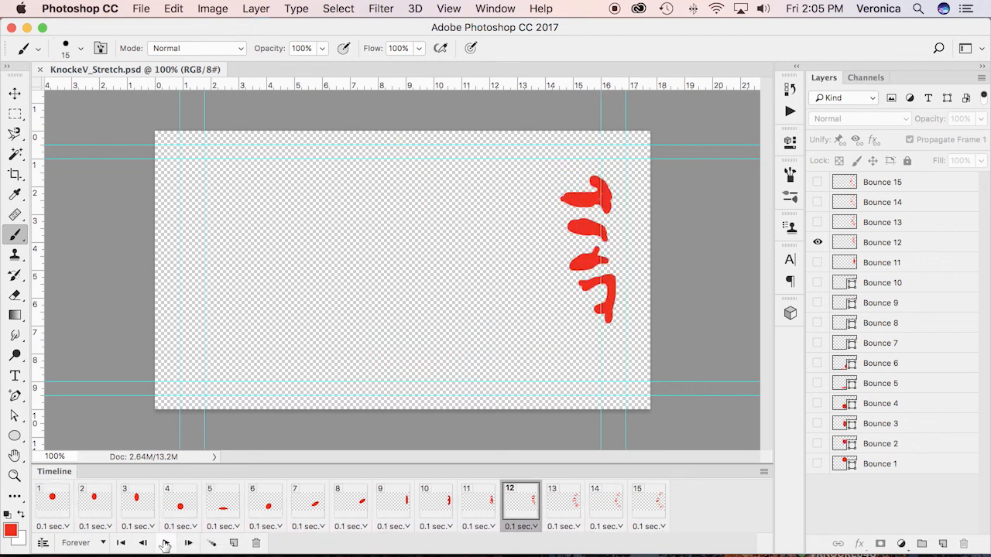
left_click(54, 505)
left_click(91, 501)
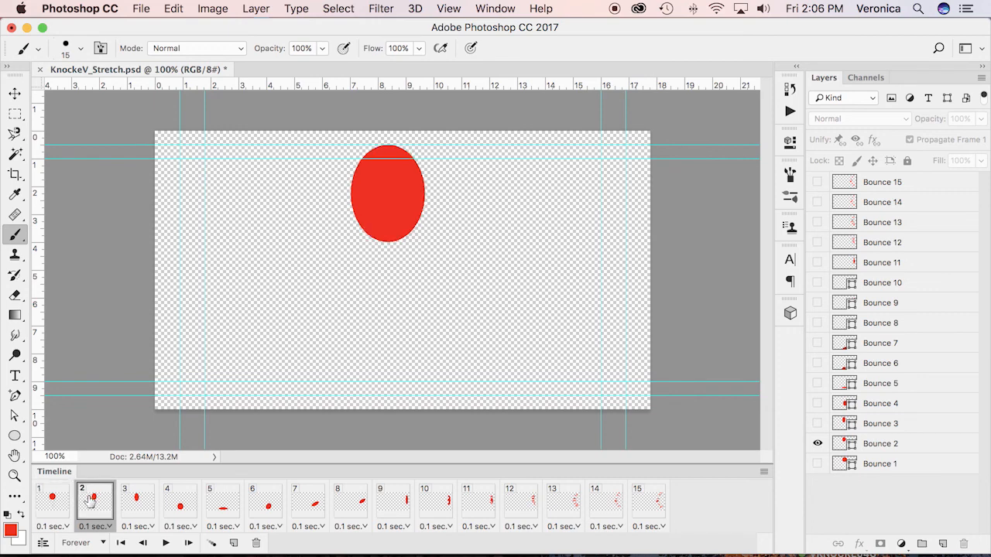
Nudge the Bounce 1 ball in frame 1 slightly to the left to align it better with Bounce 2, and save the document.
left_click(70, 501)
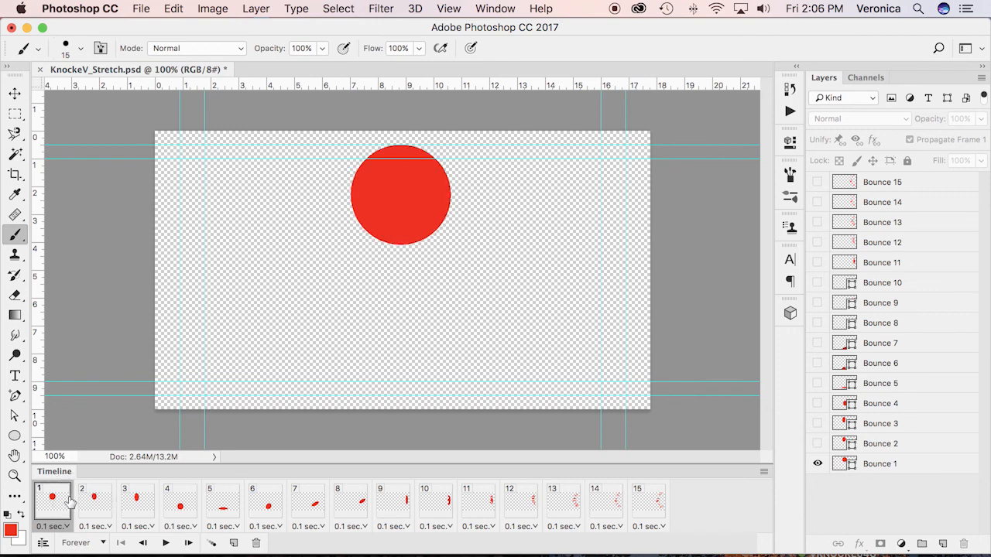
left_click(890, 463)
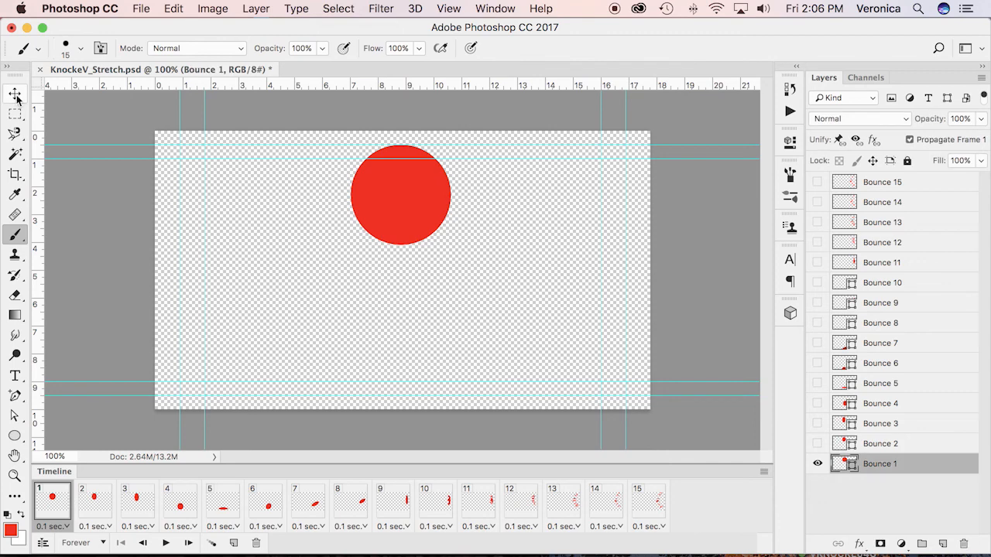
key("v")
left_click(844, 464)
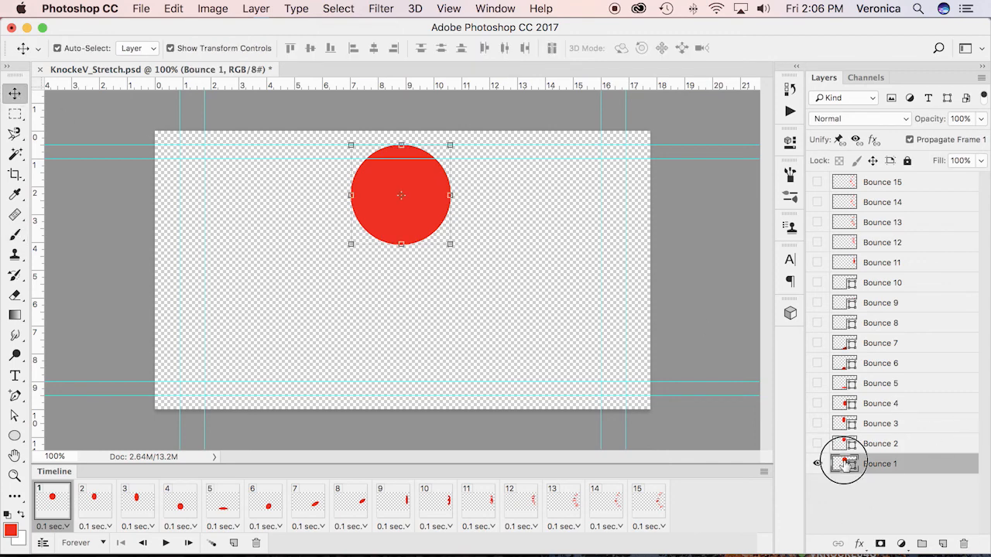
key("Left")
key("Left")
key("Left")
key("Left")
key("Left")
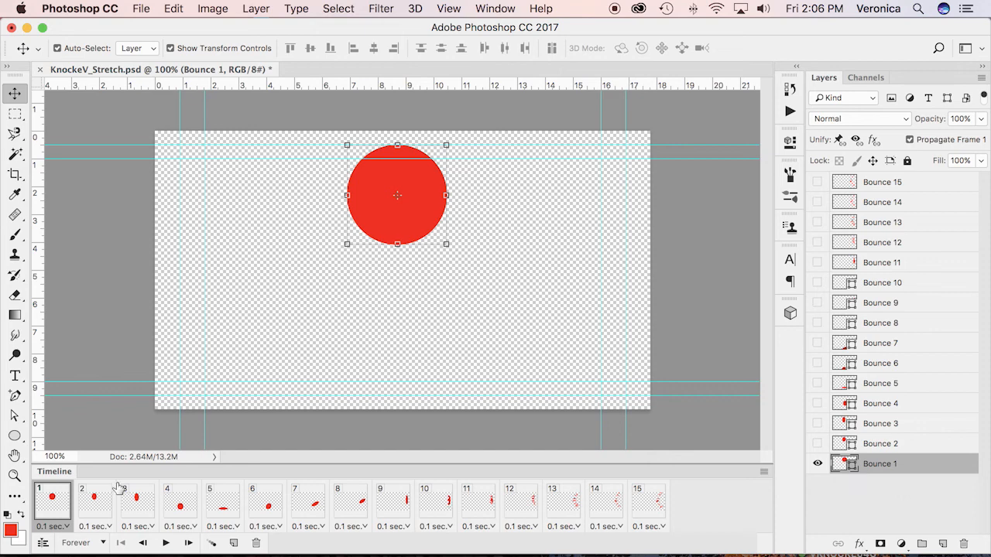
key("Left")
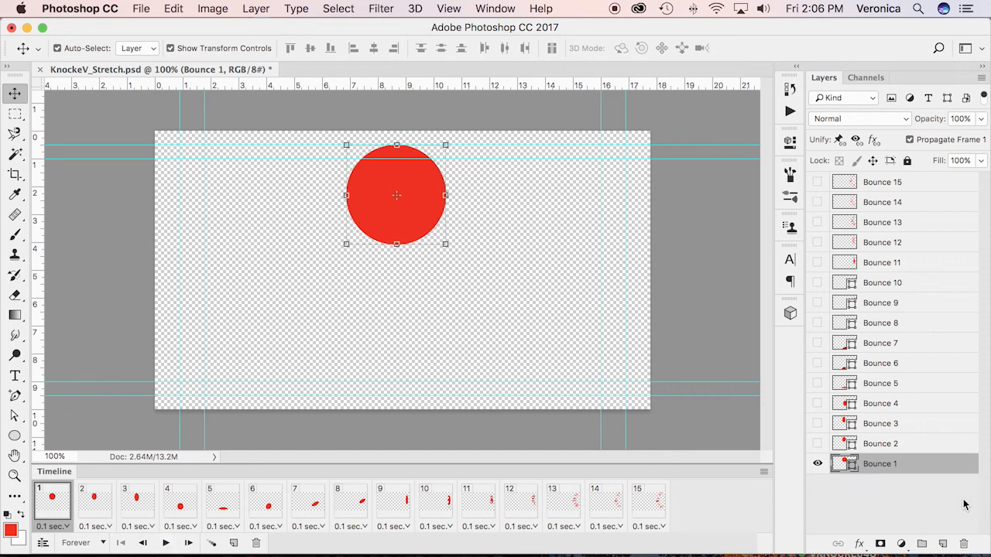
left_click(900, 505)
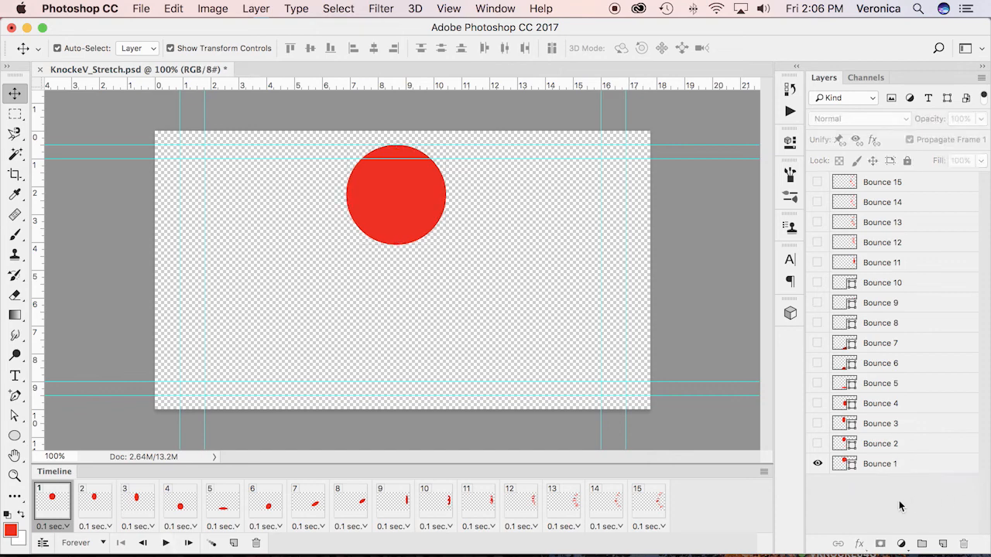
key("super+s")
Play the animation to check the adjusted ball's motion, stop it, and save the document.
left_click(164, 544)
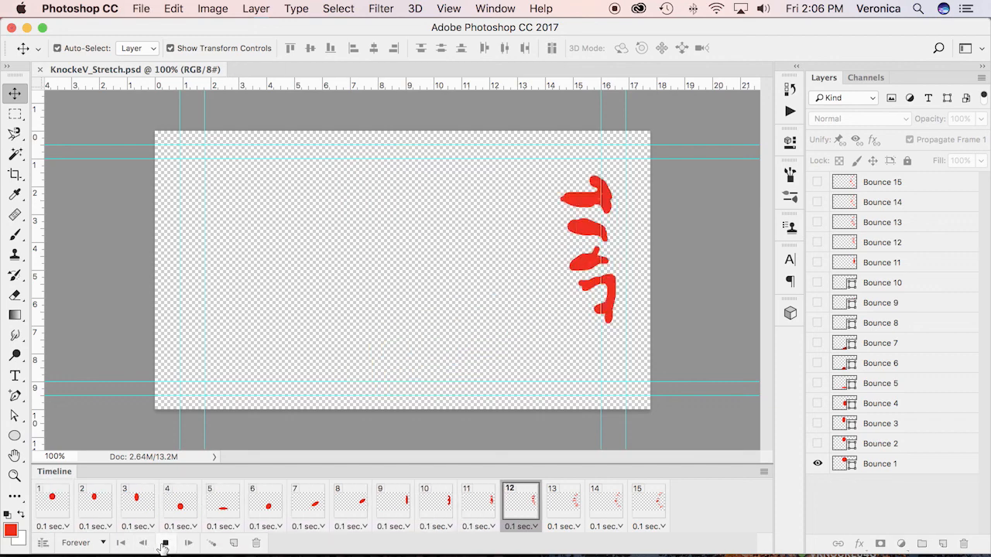
left_click(164, 545)
key("super+s")
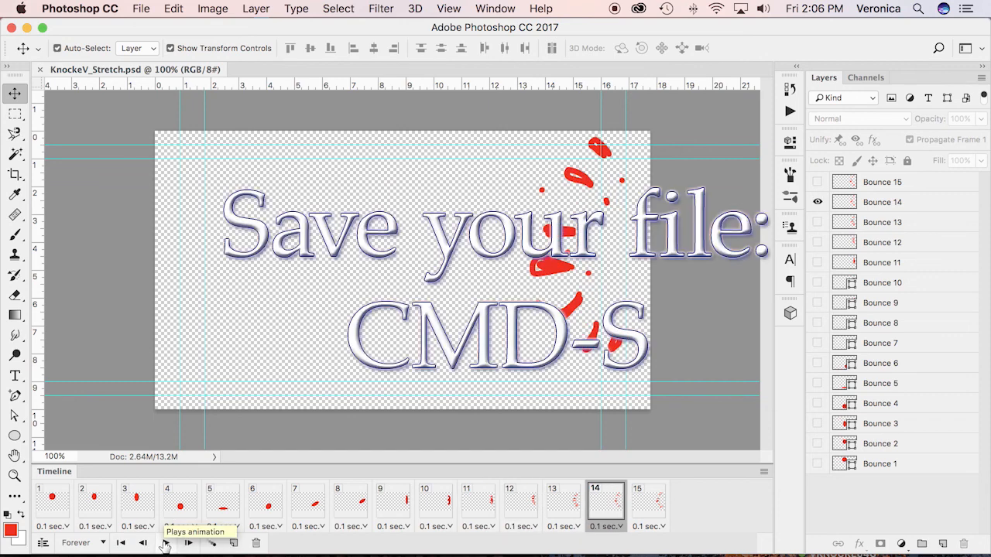
Render all frames from frame 1 as a High Quality H.264 MP4 at 1280 x 720 and 30 fps into the PSDStraightAheadTutorials folder.
left_click(53, 499)
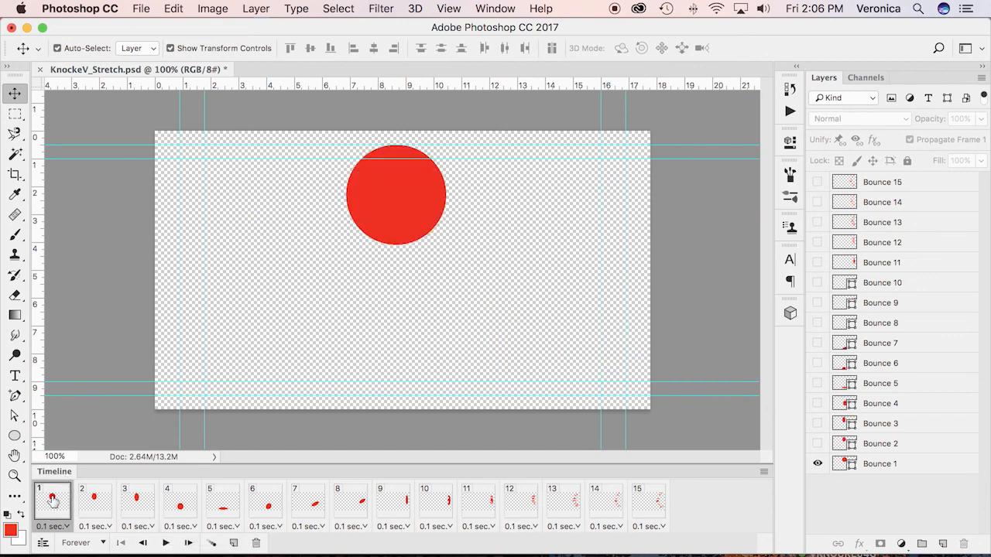
left_click(142, 11)
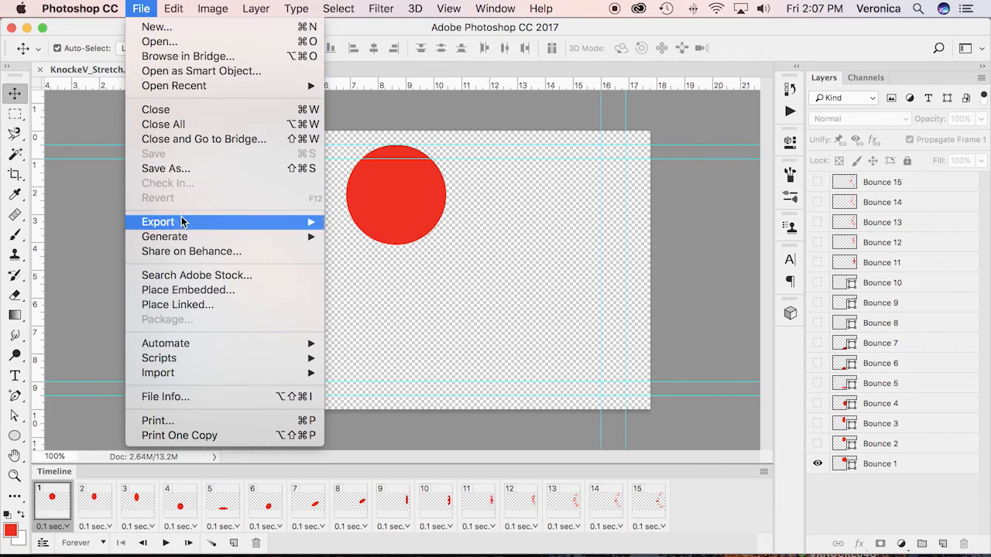
mouse_move(181, 222)
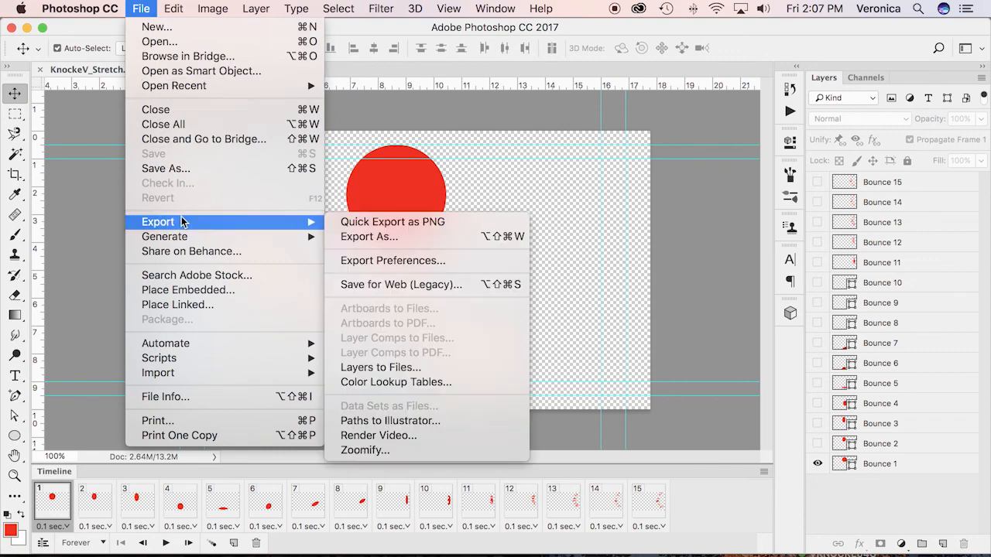
left_click(399, 438)
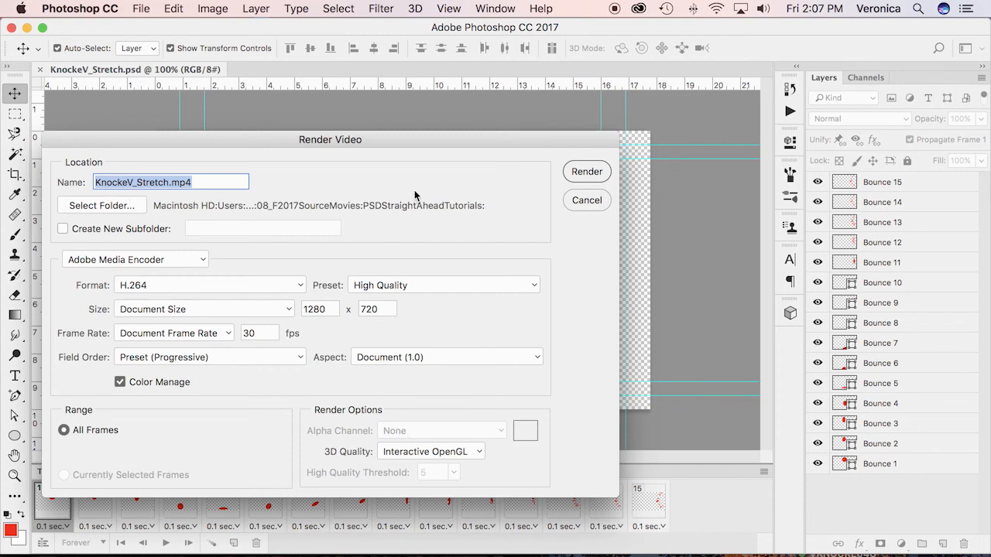
left_click(101, 205)
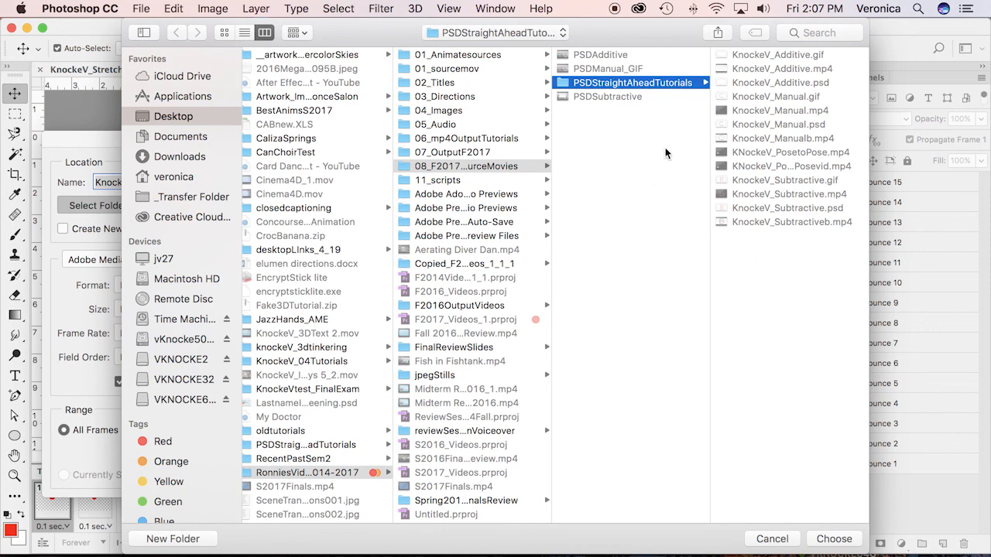
left_click(842, 540)
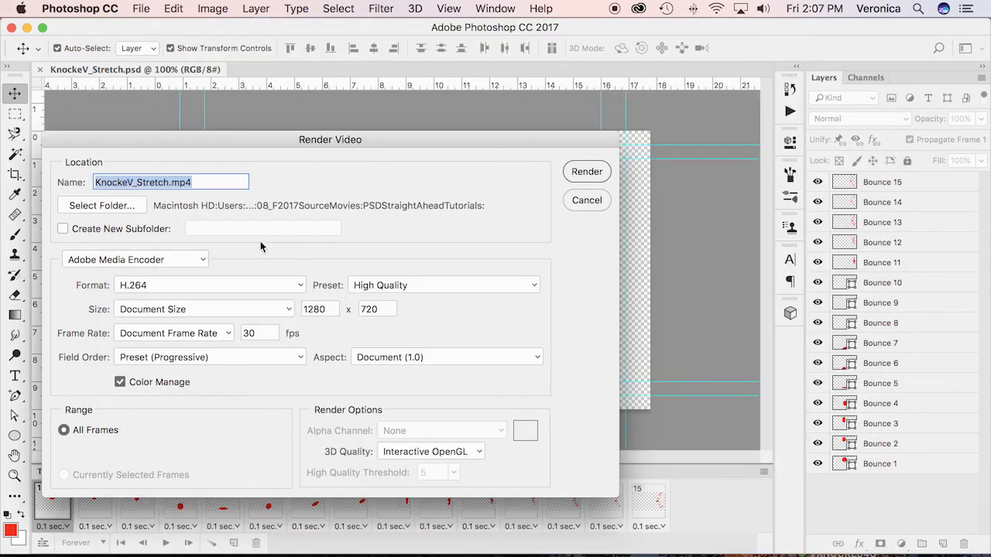
left_click(587, 172)
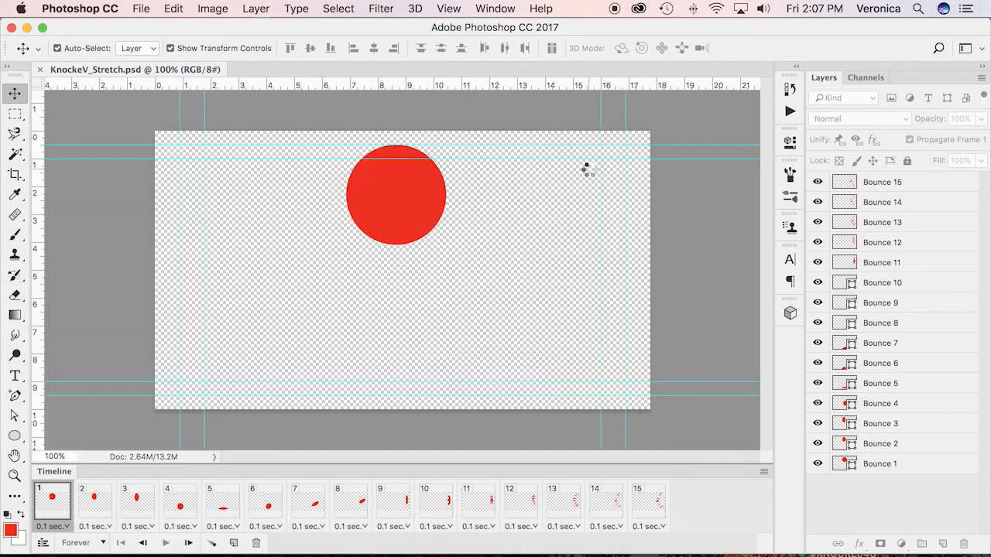